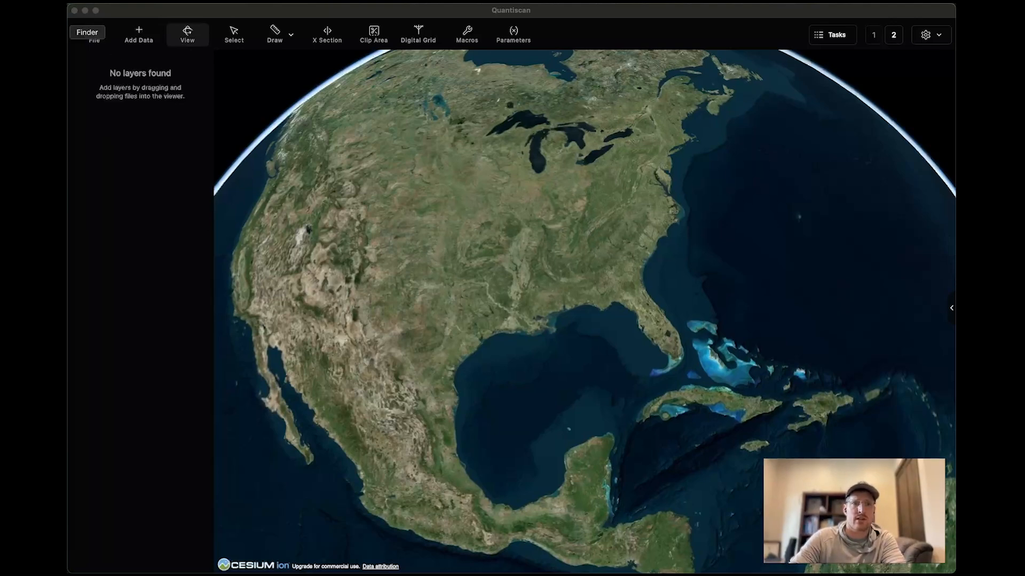
Load the point cloud file clipped-2.laz from the demo folder into the viewer.
left_click(56, 32)
left_click_drag(402, 247, 429, 137)
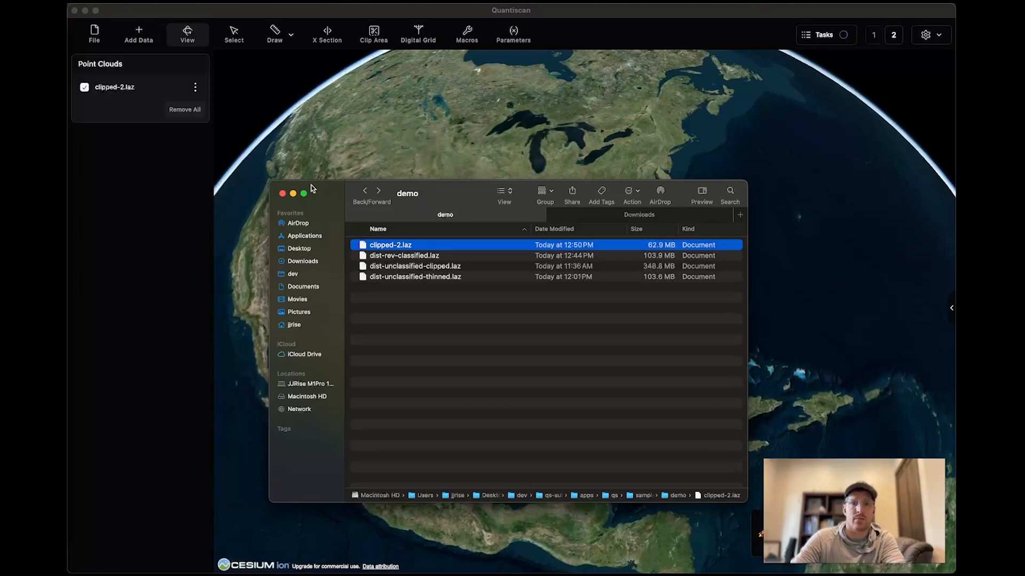
left_click(169, 315)
middle_click_drag(596, 358, 557, 268)
scroll(589, 424, "up", 5)
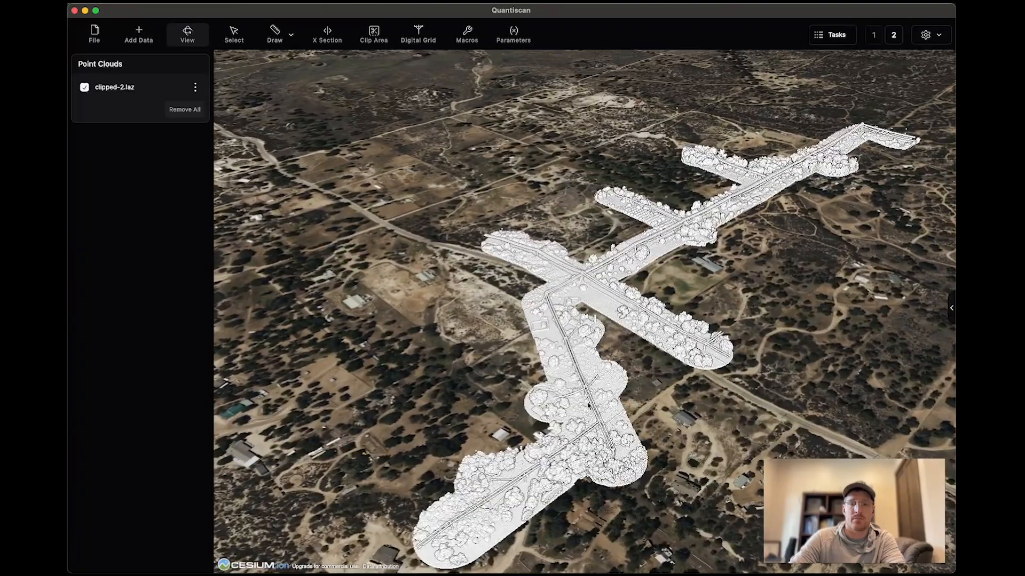
Select the clipped-2.laz layer and show its display properties.
middle_click_drag(582, 436, 607, 451)
left_click_drag(607, 451, 590, 352)
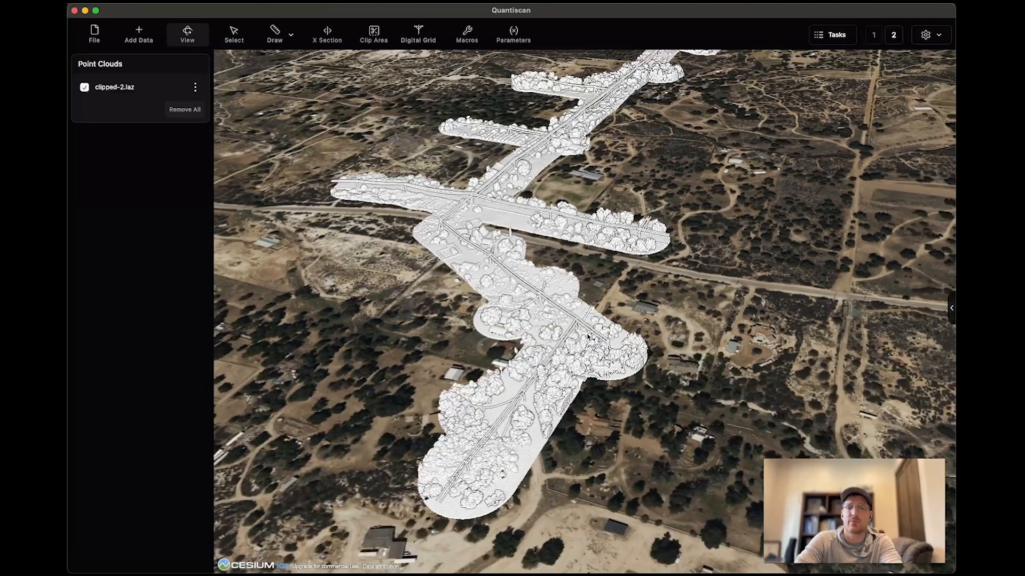
left_click(143, 88)
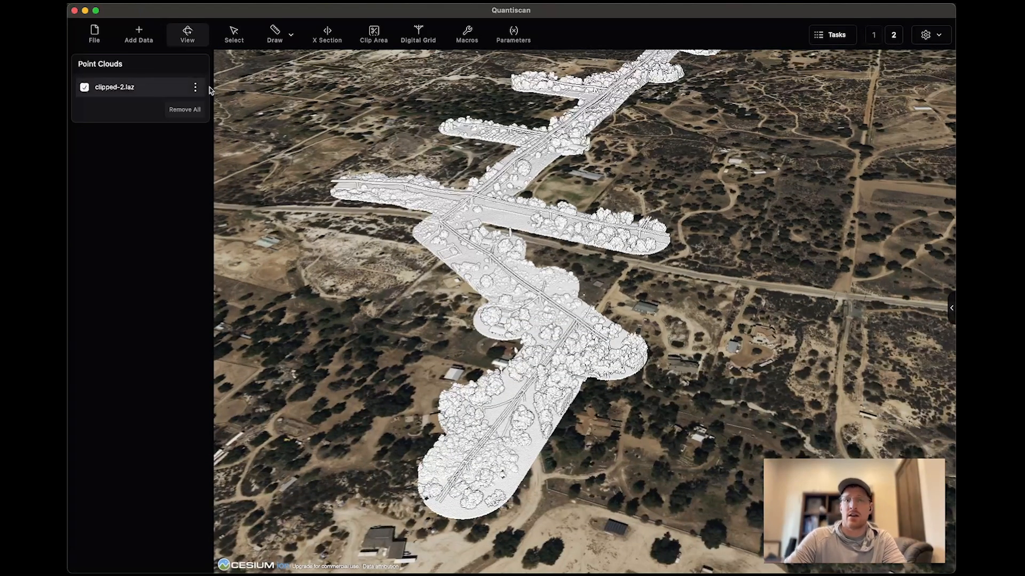
left_click(951, 310)
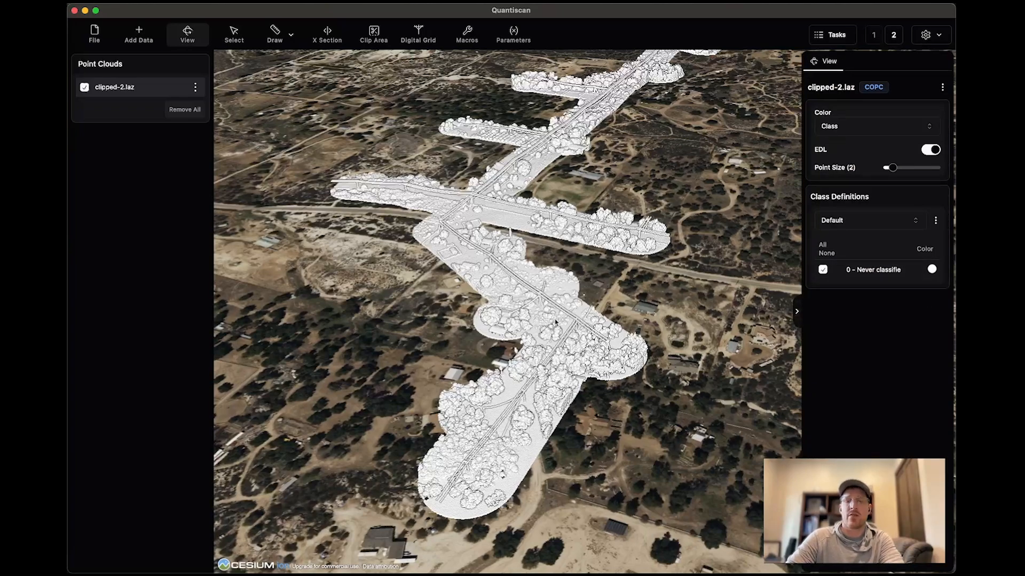
Set the point size of the clipped-2.laz point cloud to 4.
scroll(552, 322, "up", 5)
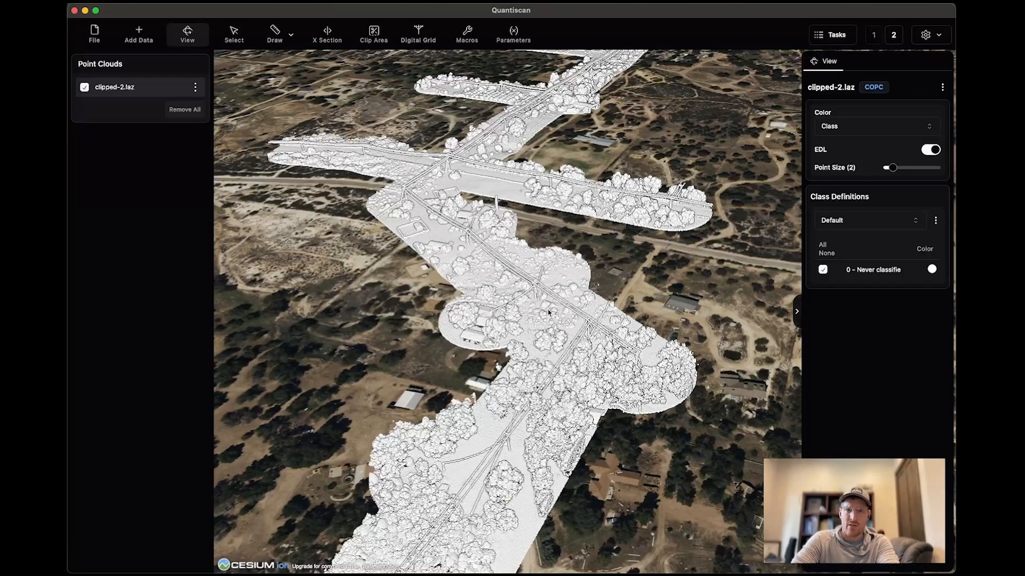
left_click_drag(486, 462, 511, 322)
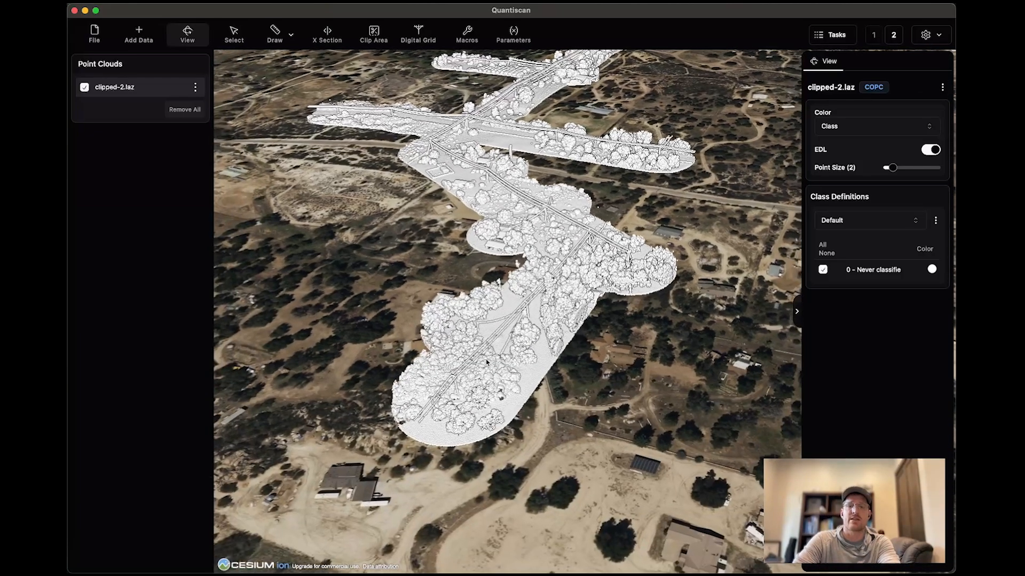
scroll(487, 362, "up", 5)
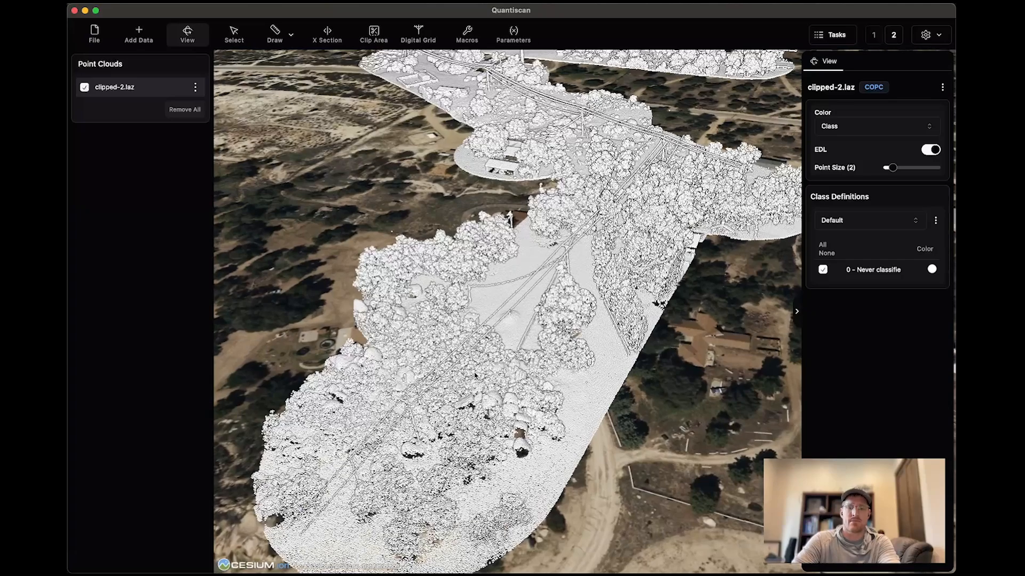
middle_click_drag(474, 376, 438, 359)
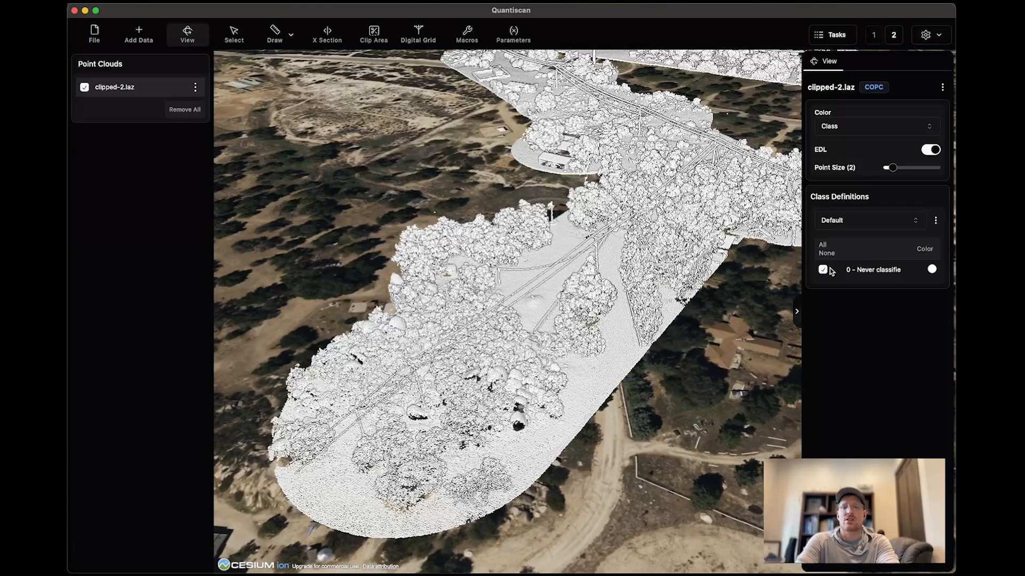
scroll(625, 383, "down", 5)
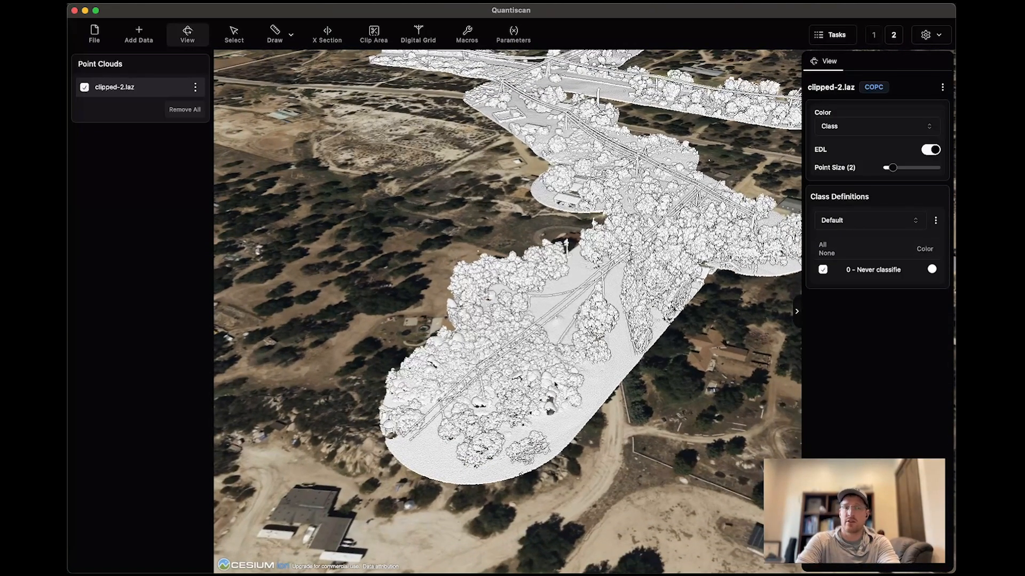
left_click_drag(556, 383, 531, 382)
middle_click_drag(531, 382, 566, 380)
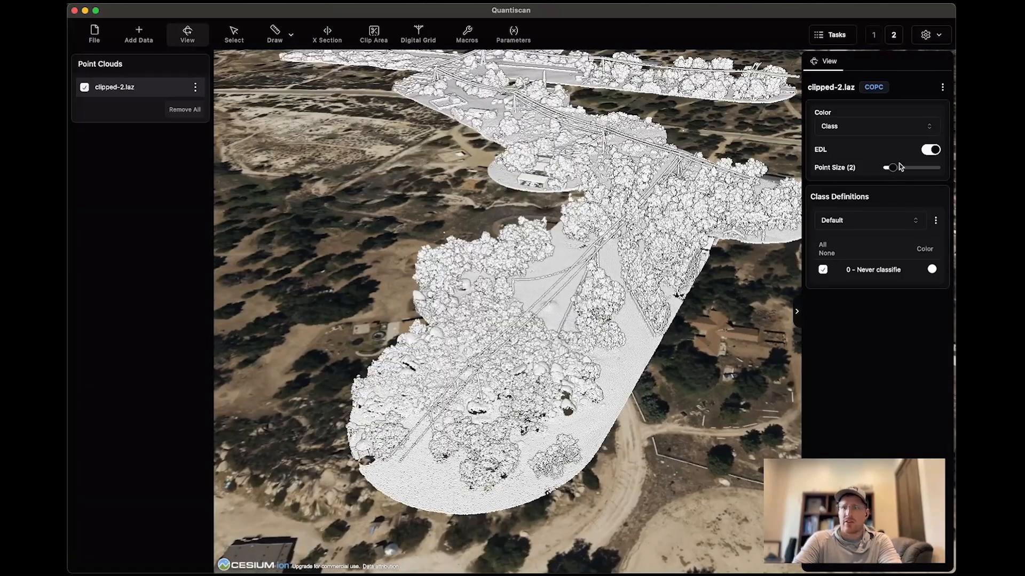
left_click_drag(892, 167, 903, 167)
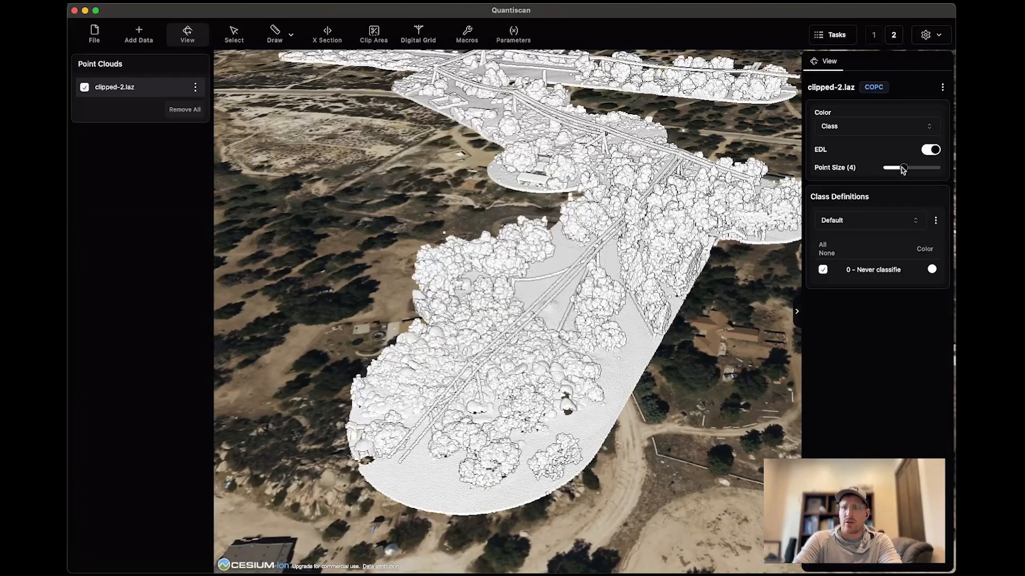
Create a new Digital Grid project named Demo2.
left_click(426, 41)
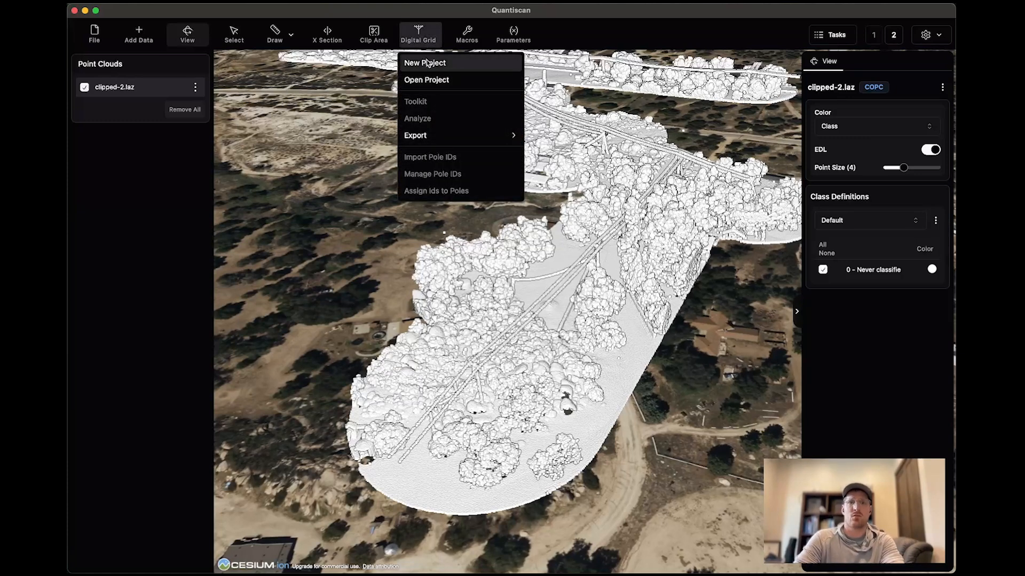
left_click(427, 62)
type("Demo2")
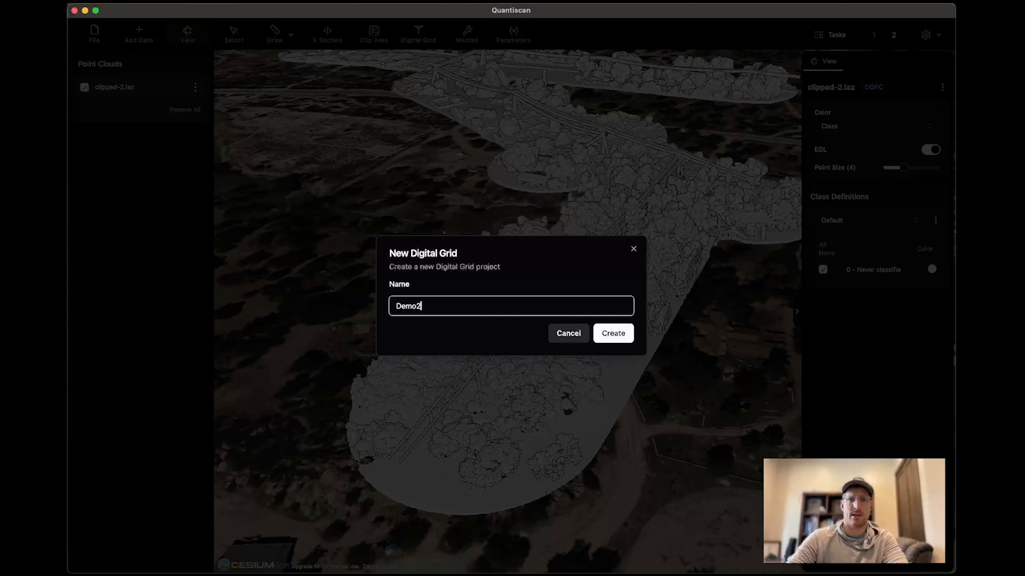
left_click(615, 336)
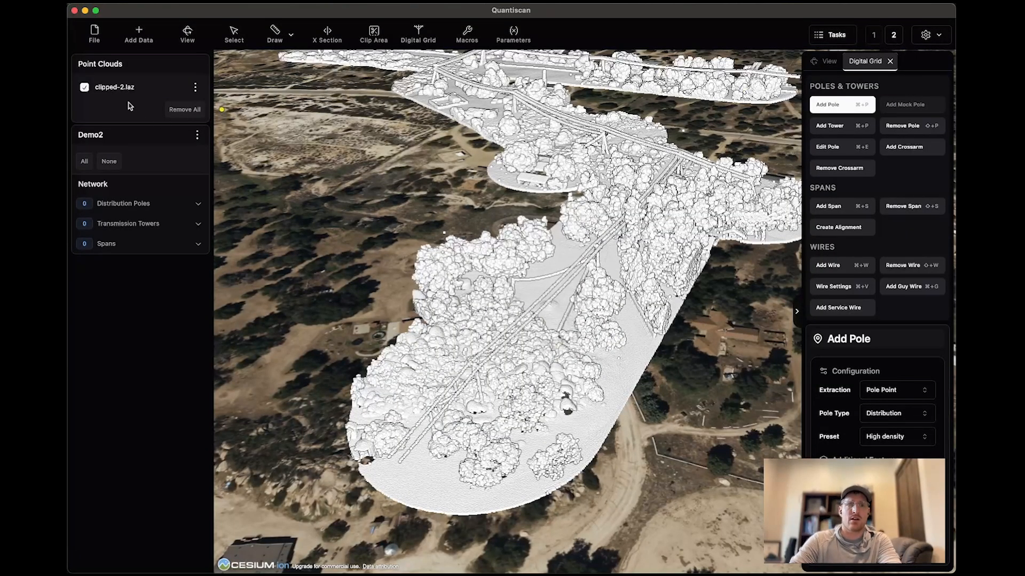
Color the clipped-2.laz point cloud by Elevation and raise the lower limit of the color range to 4211.
left_click(138, 80)
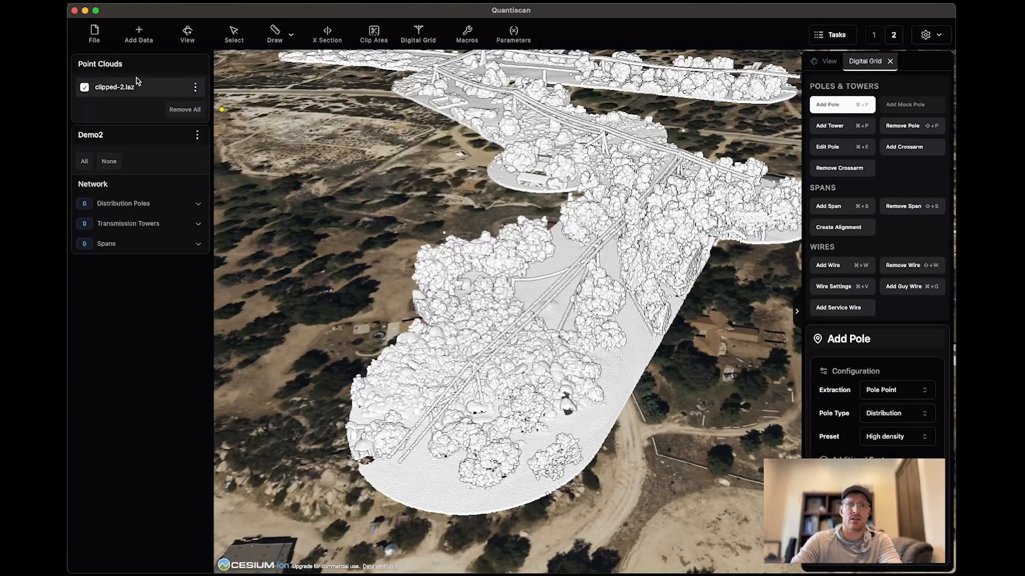
left_click(825, 62)
left_click(852, 127)
left_click(855, 191)
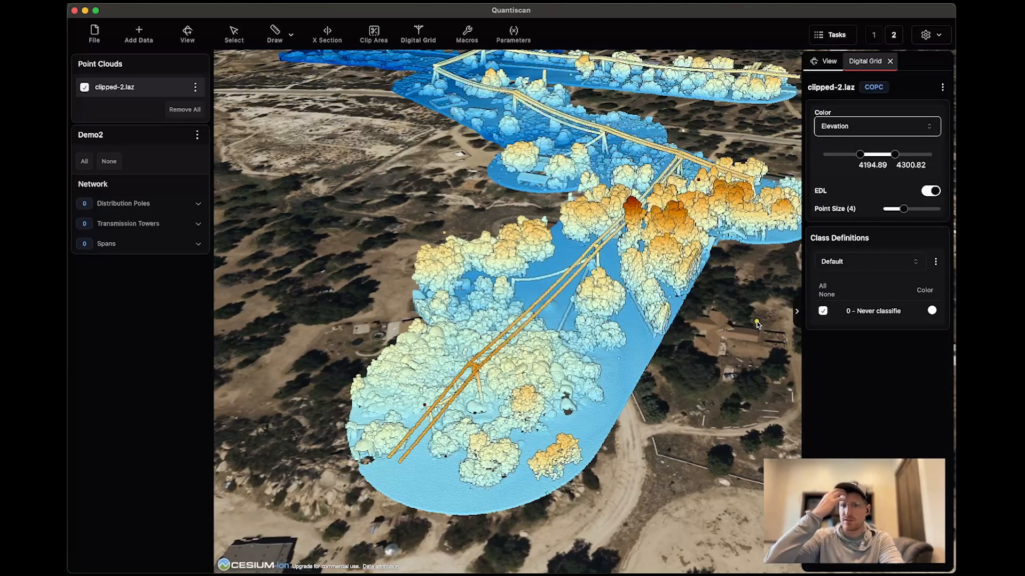
mouse_move(860, 155)
left_mouse_down()
mouse_move(851, 156)
mouse_move(864, 158)
left_mouse_up()
scroll(456, 408, "up", 5)
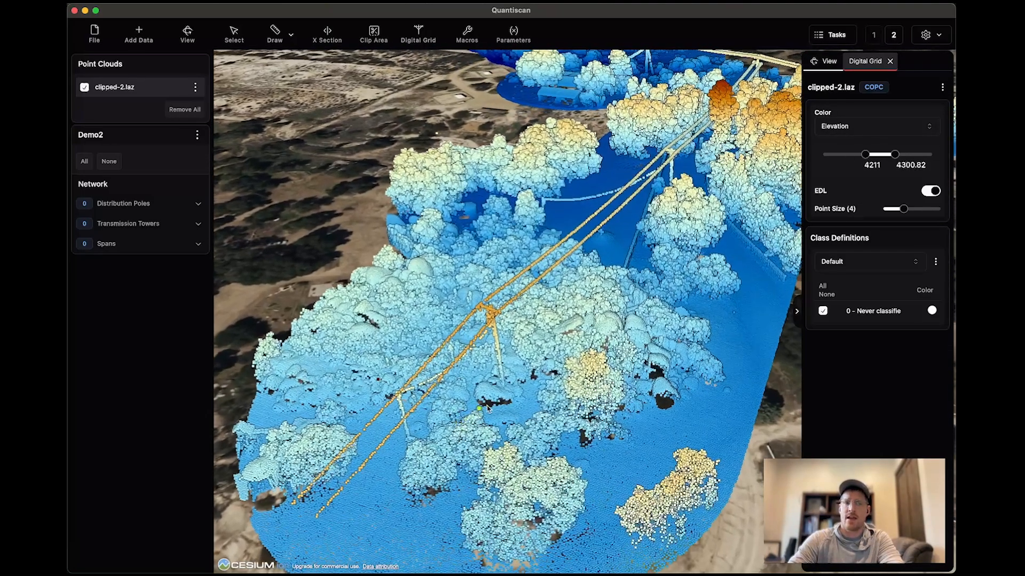
left_click_drag(457, 408, 406, 408)
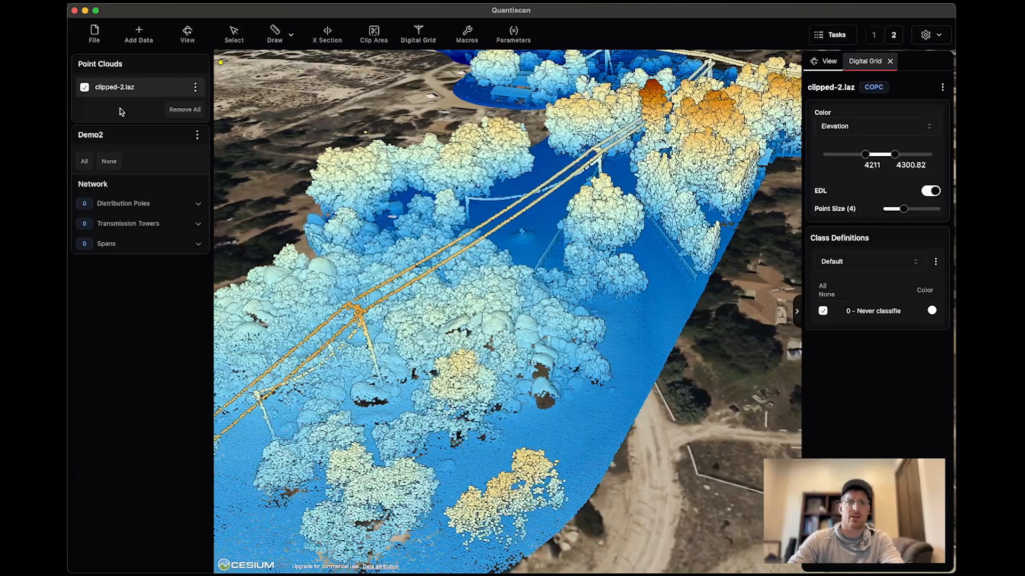
Return to the Digital Grid tools and examine the poles and wires at the near end of the corridor from several angles.
left_click(862, 61)
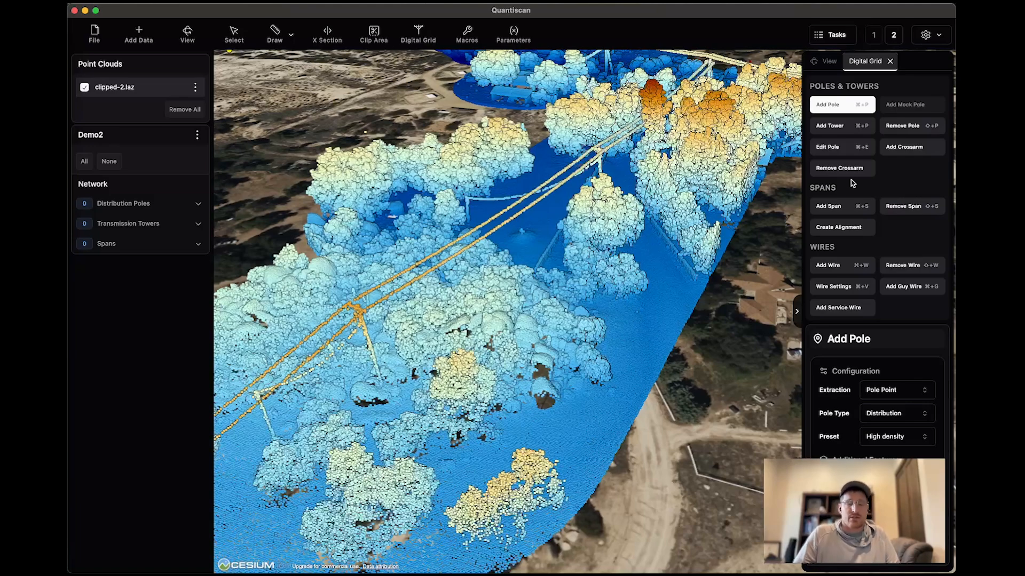
left_click_drag(380, 386, 486, 346)
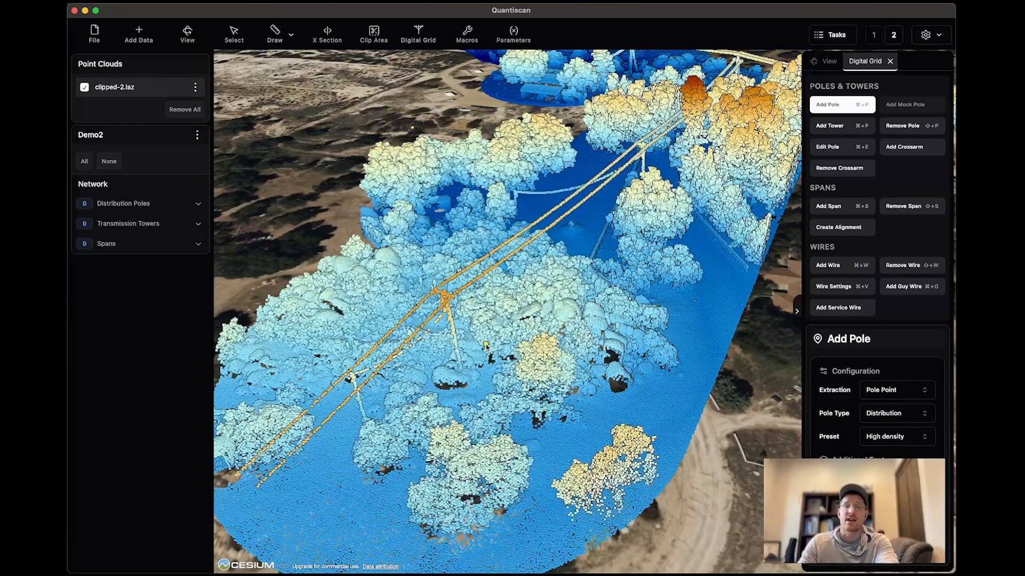
scroll(474, 346, "down", 5)
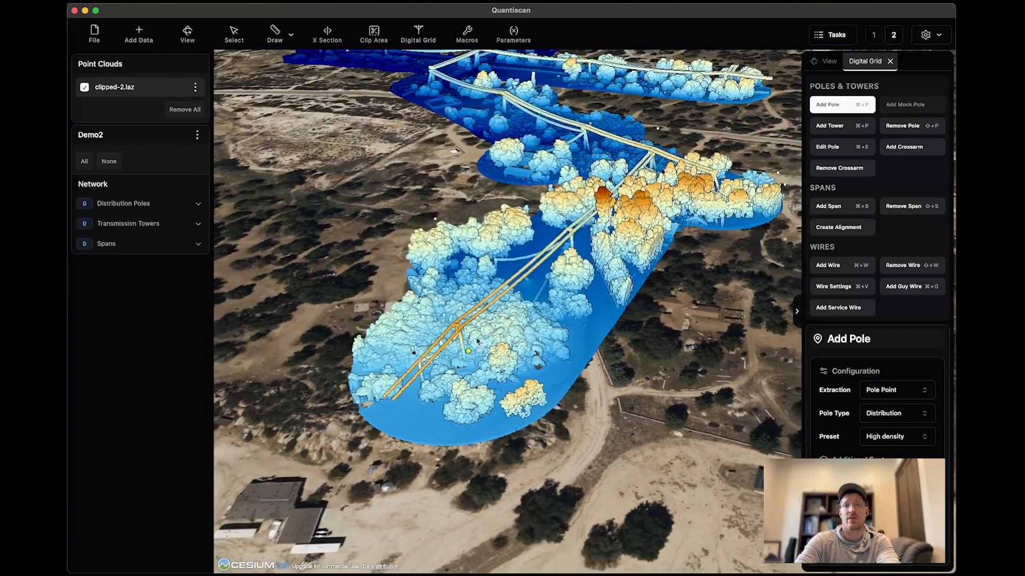
scroll(487, 337, "up", 2)
scroll(486, 336, "up", 1)
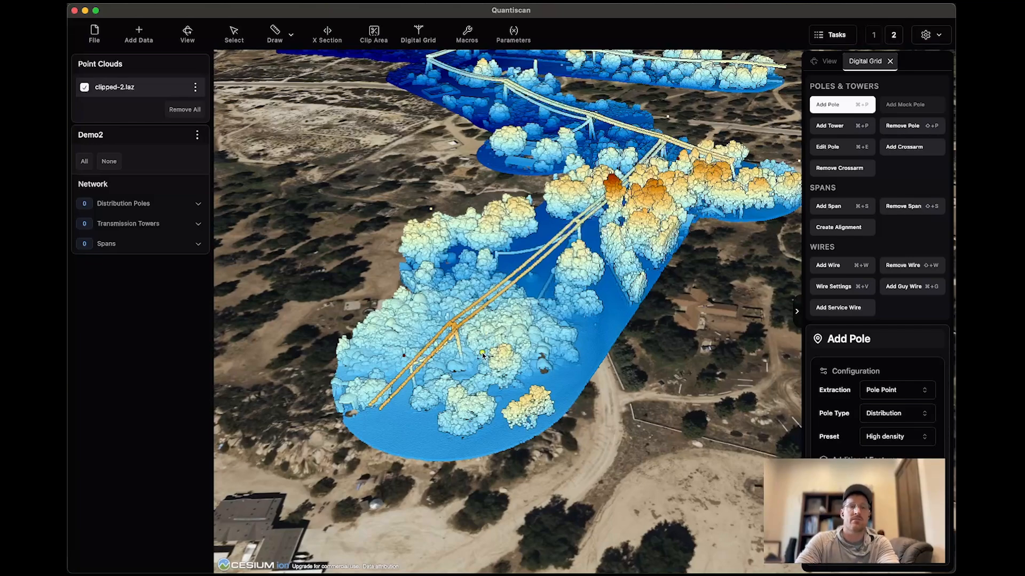
scroll(483, 356, "up", 4)
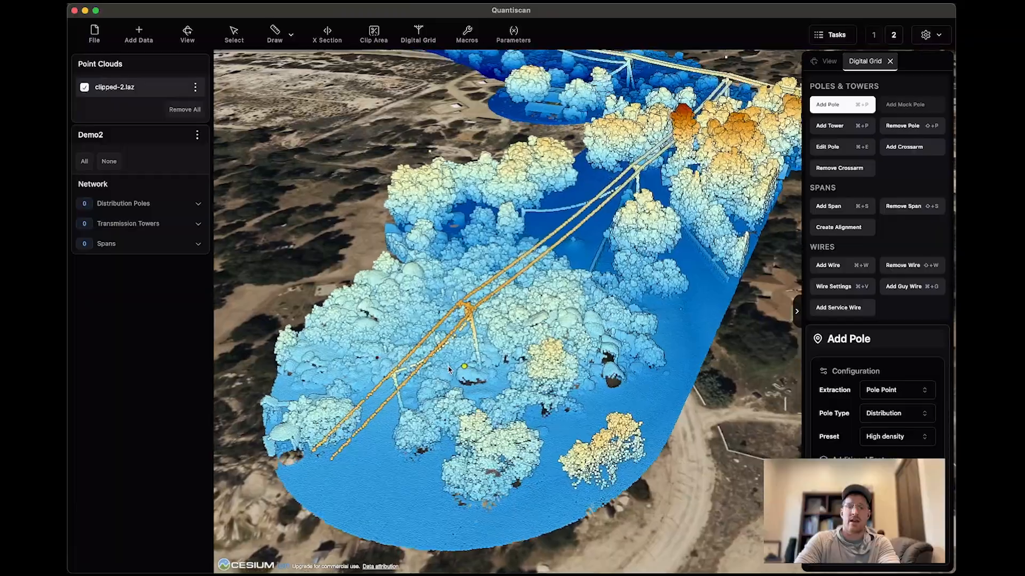
scroll(448, 370, "up", 3)
middle_click_drag(442, 379, 583, 378)
middle_click_drag(483, 410, 503, 414)
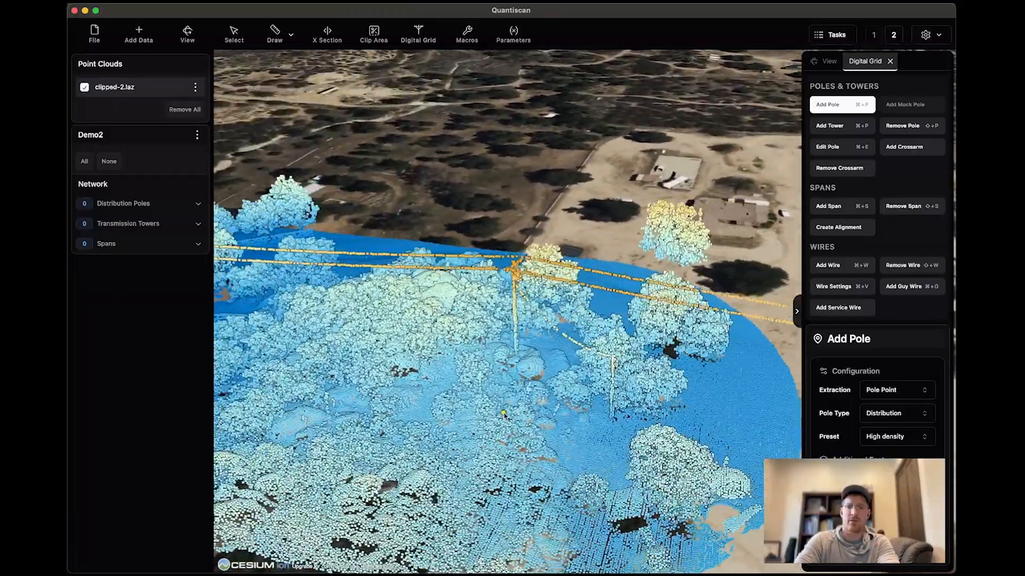
Activate the Add Pole tool and keep Pole Point as its extraction method.
left_click(839, 106)
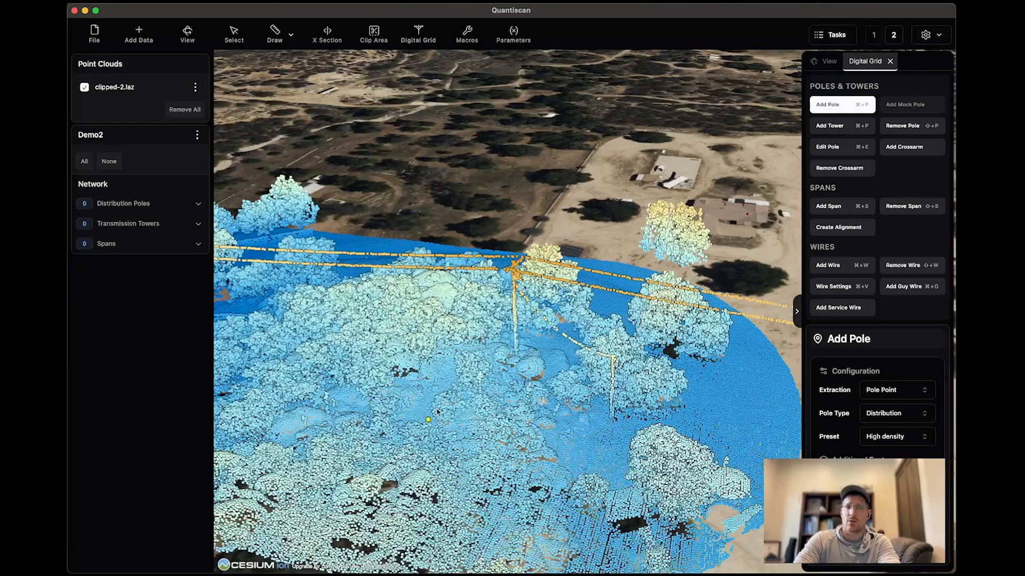
mouse_move(448, 398)
middle_mouse_down()
mouse_move(481, 399)
mouse_move(422, 398)
middle_mouse_up()
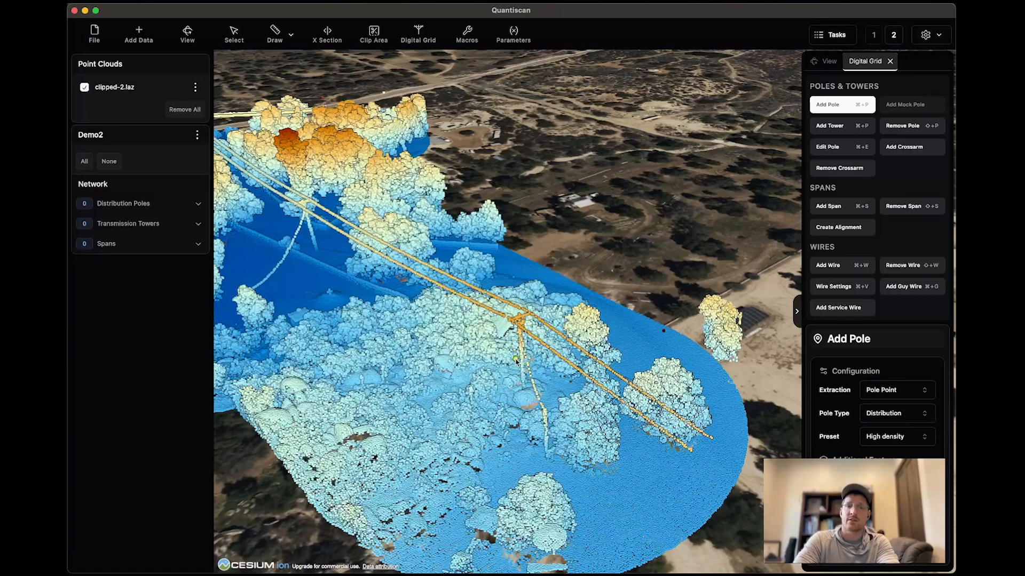
middle_click_drag(525, 349, 554, 344)
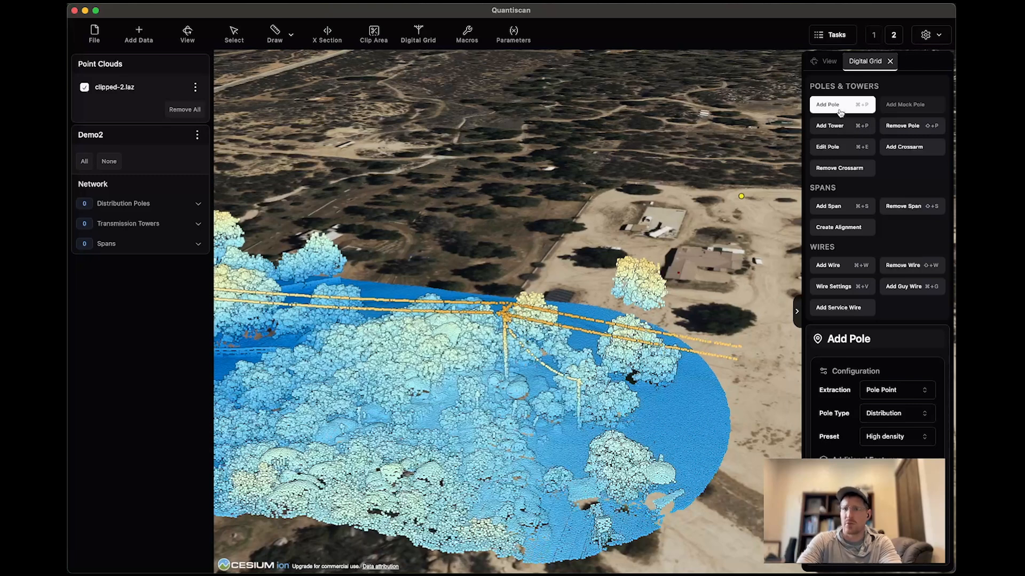
left_click(884, 391)
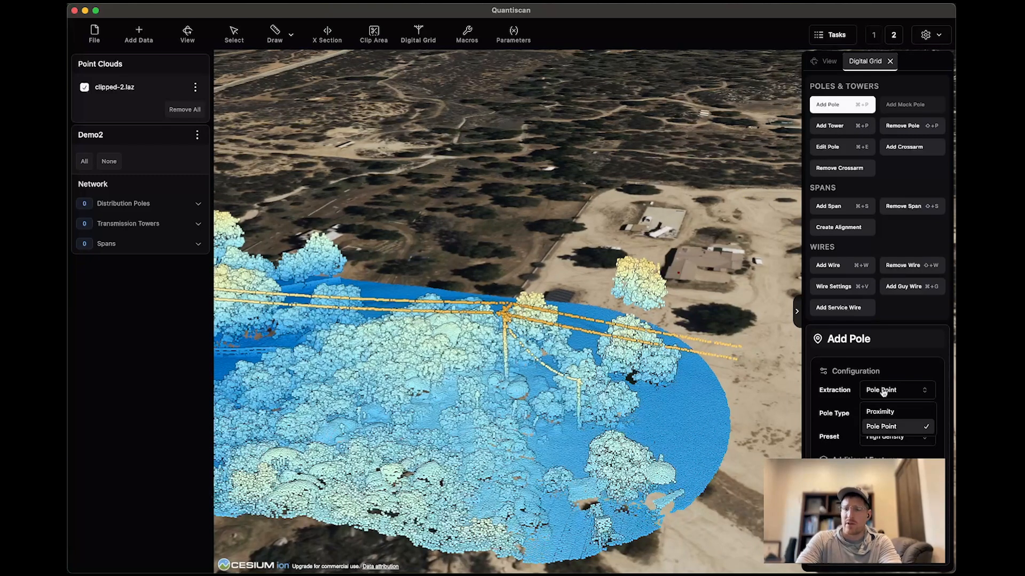
left_click(907, 378)
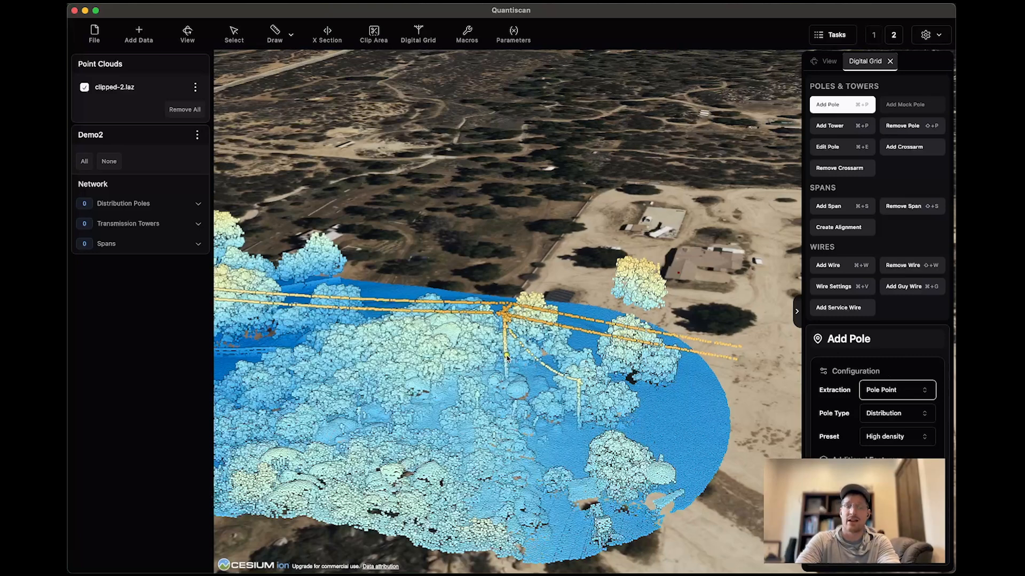
left_click(886, 396)
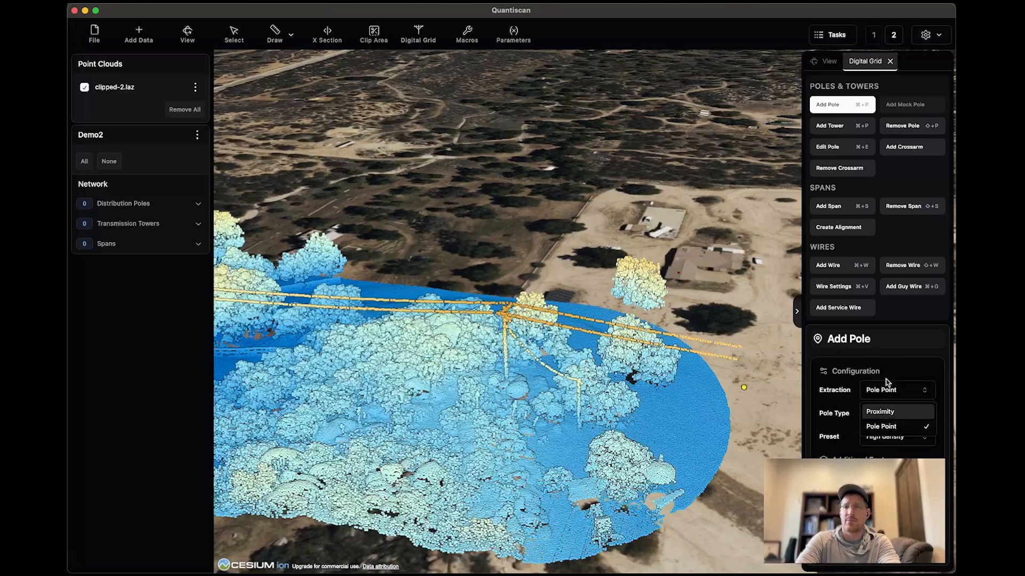
left_click(886, 375)
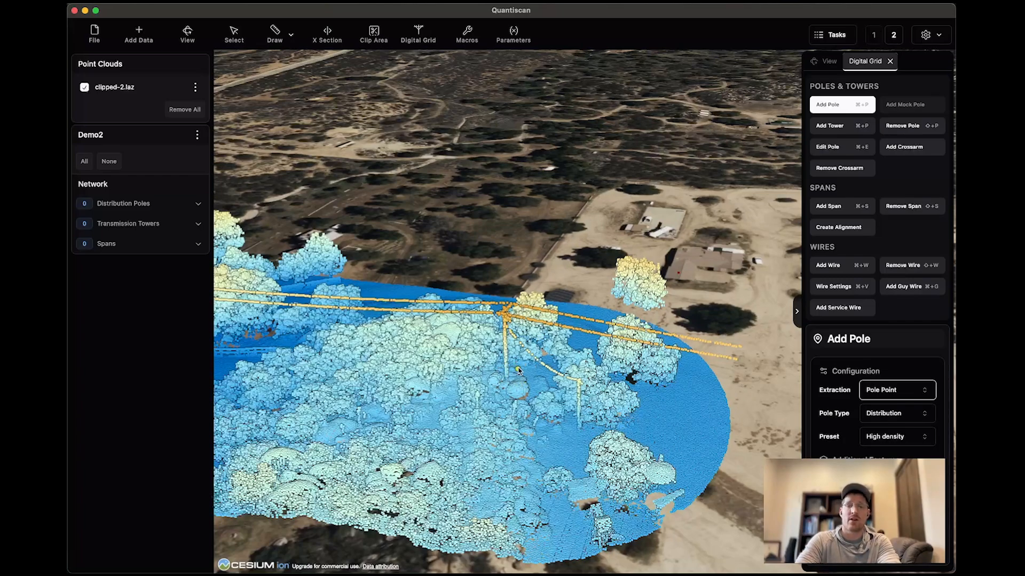
Get closer to the pole among the trees and keep Distribution as the pole type.
middle_click_drag(513, 360, 517, 483)
left_click_drag(278, 412, 487, 404)
middle_click_drag(487, 404, 561, 335)
scroll(619, 366, "up", 5)
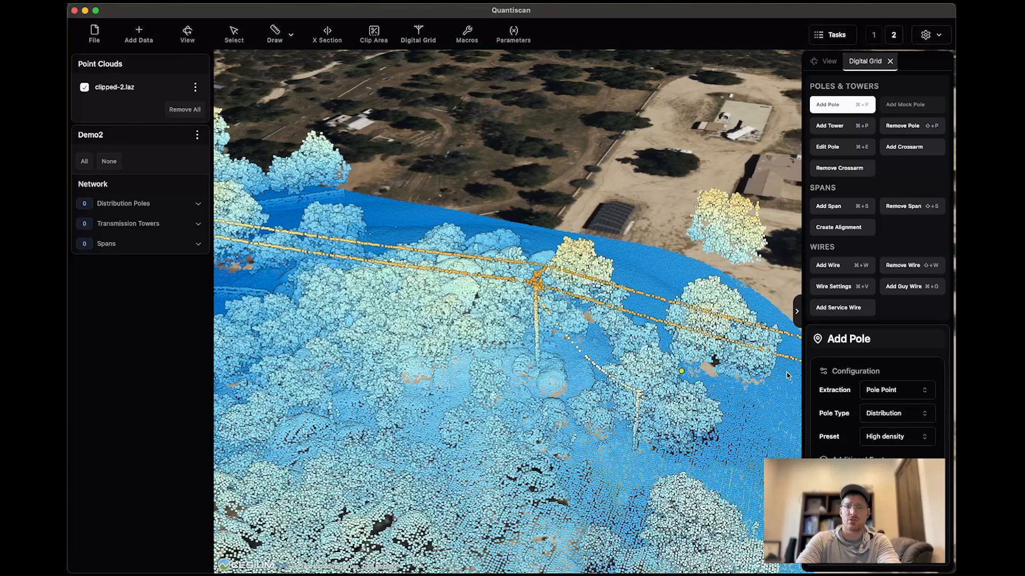
left_click(913, 414)
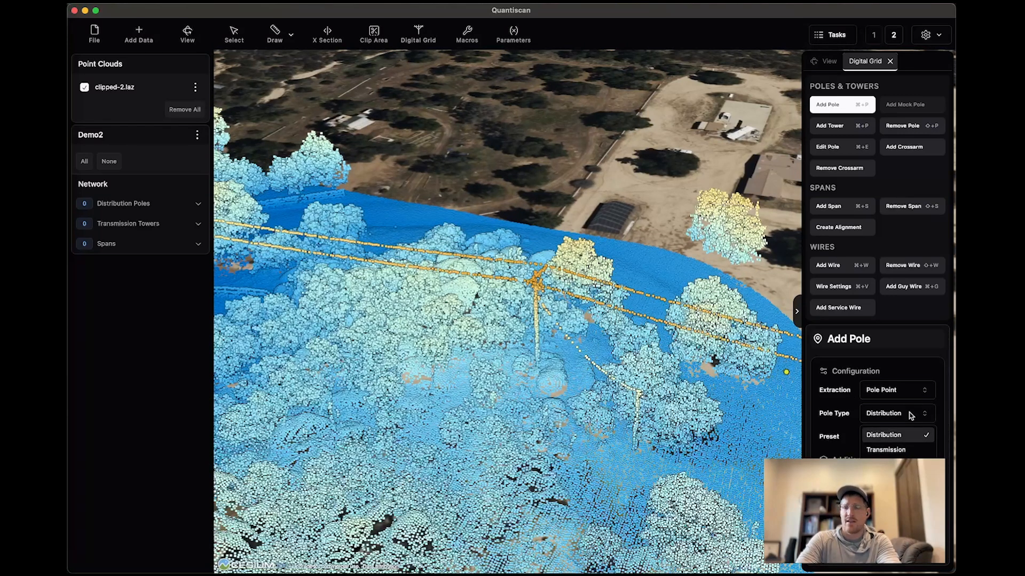
left_click(890, 435)
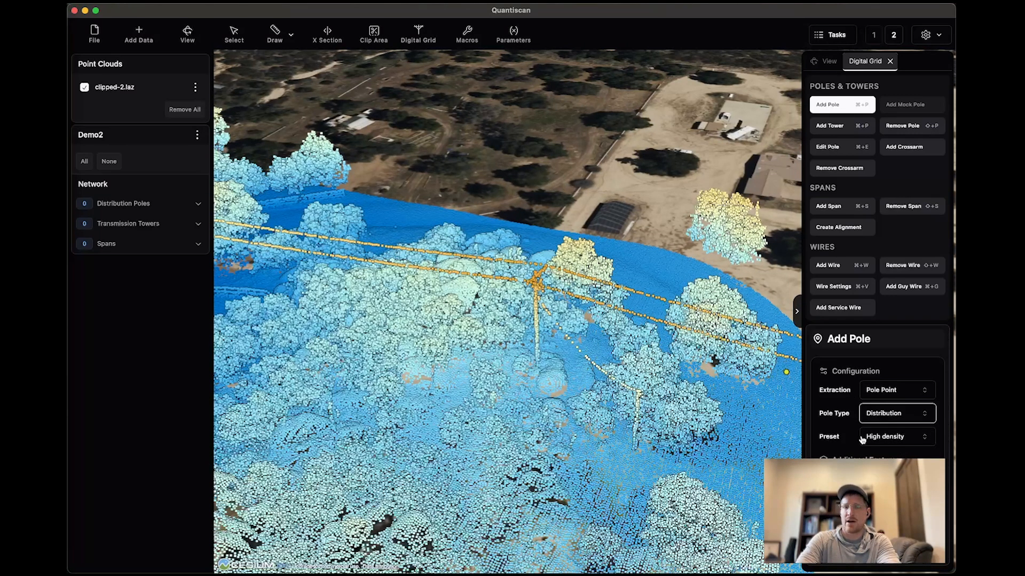
Keep High density as the preset for the distribution pole extraction.
scroll(634, 402, "down", 5)
left_click_drag(634, 402, 612, 403)
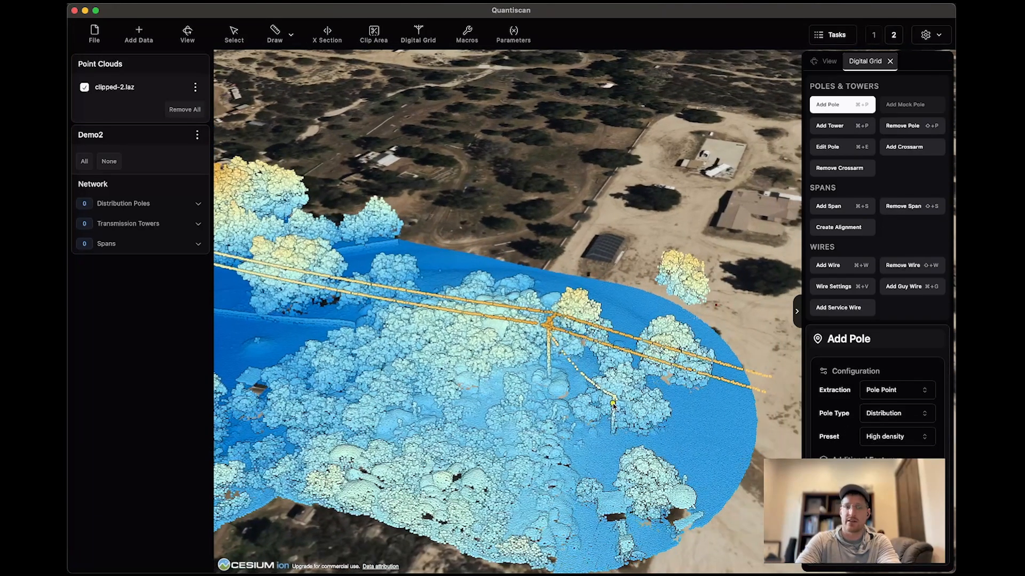
middle_click_drag(552, 382, 531, 381)
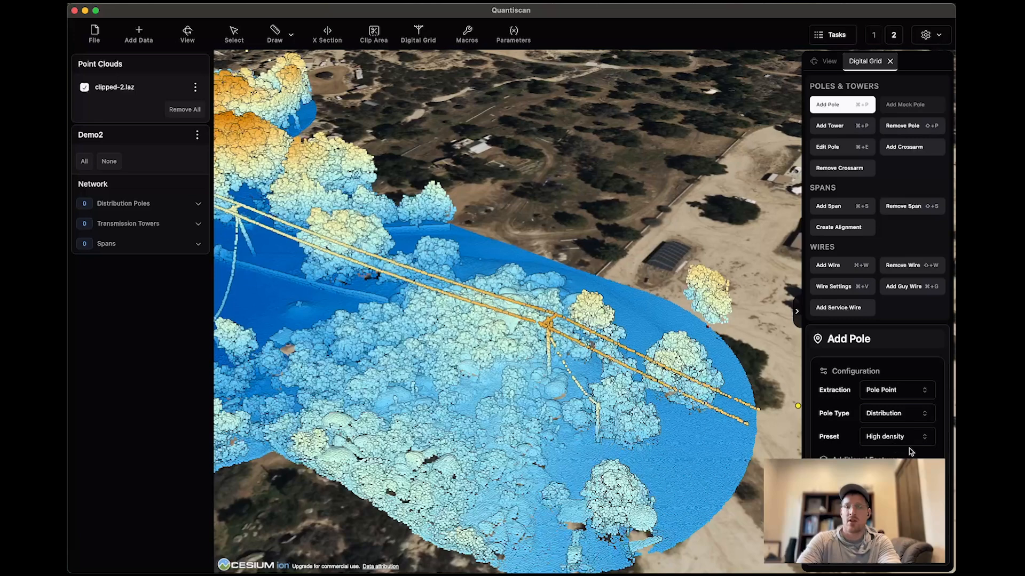
left_click(890, 438)
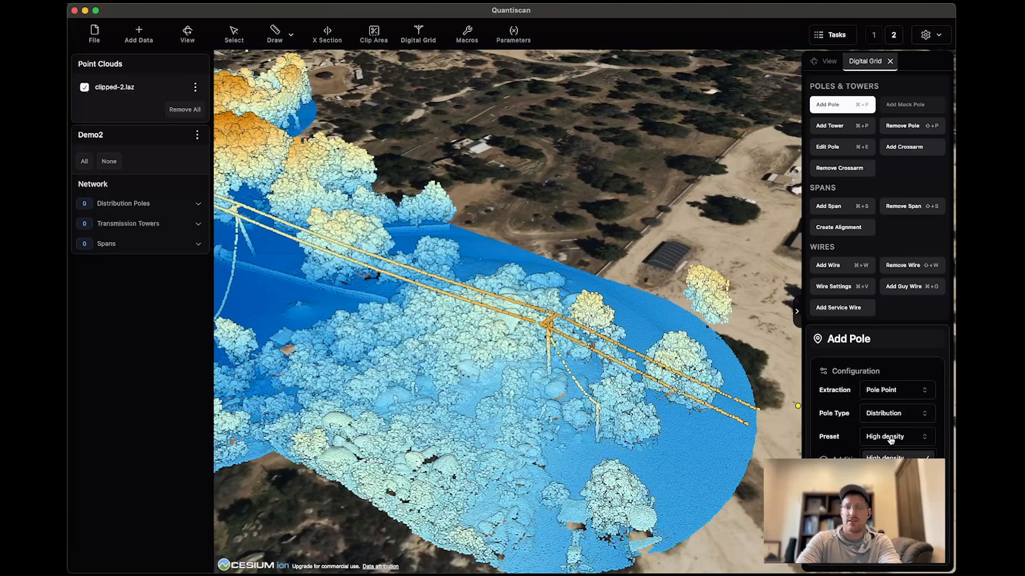
left_click(842, 440)
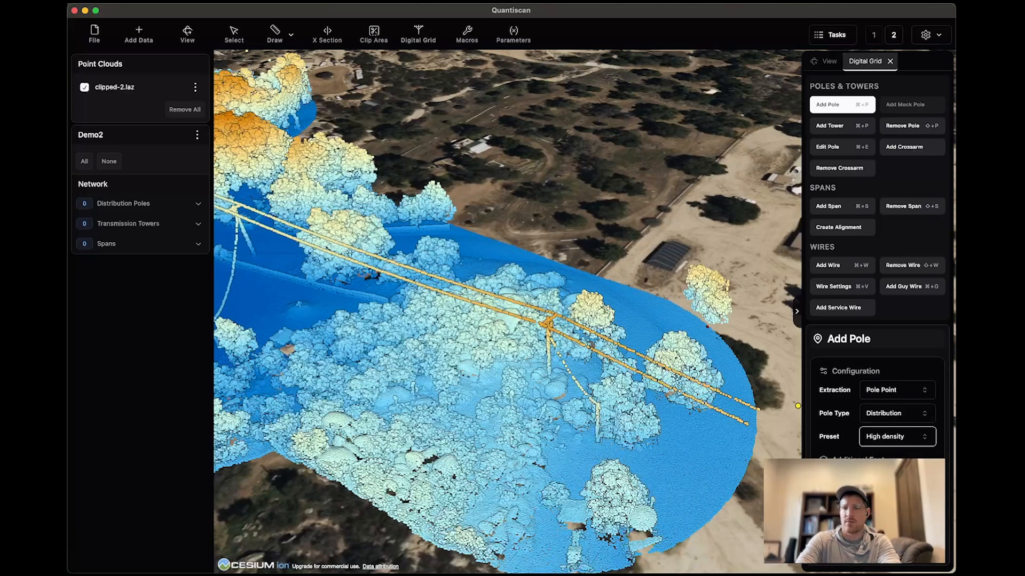
Extract the distribution pole among the trees and the neighbouring pole farther along the line.
left_click_drag(553, 352, 583, 357)
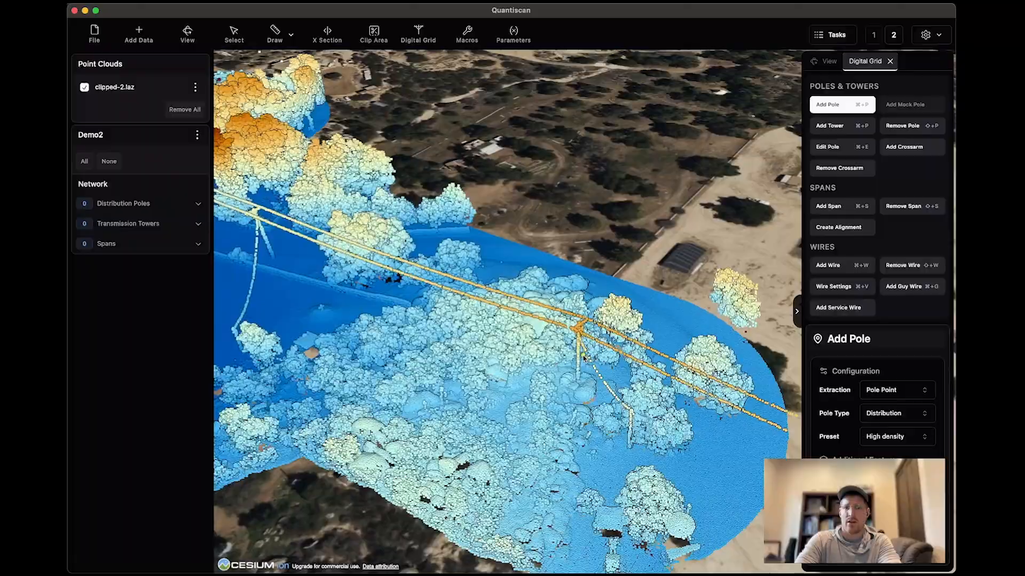
left_click(568, 388)
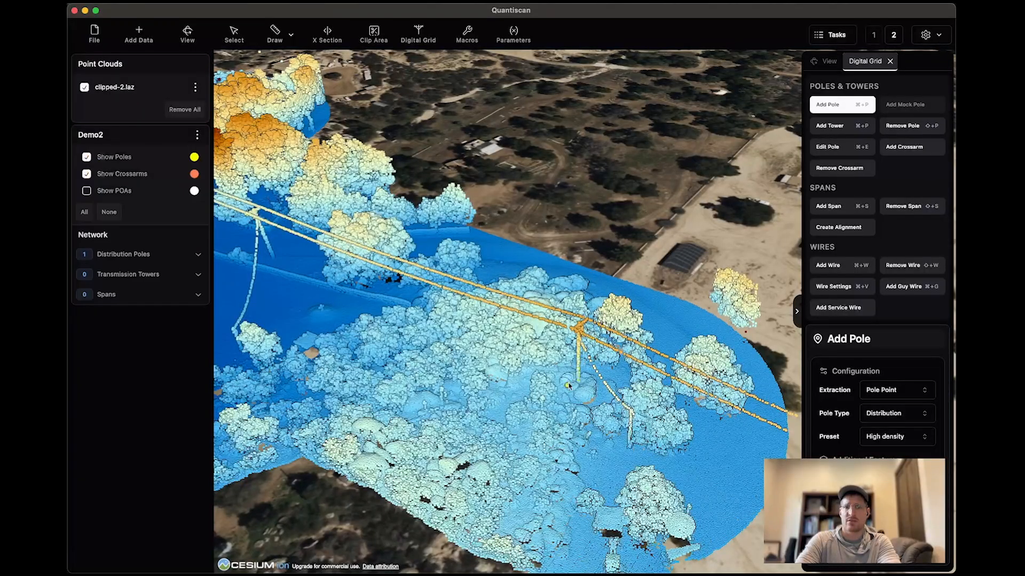
scroll(567, 388, "up", 10)
scroll(572, 375, "down", 8)
scroll(614, 364, "down", 5)
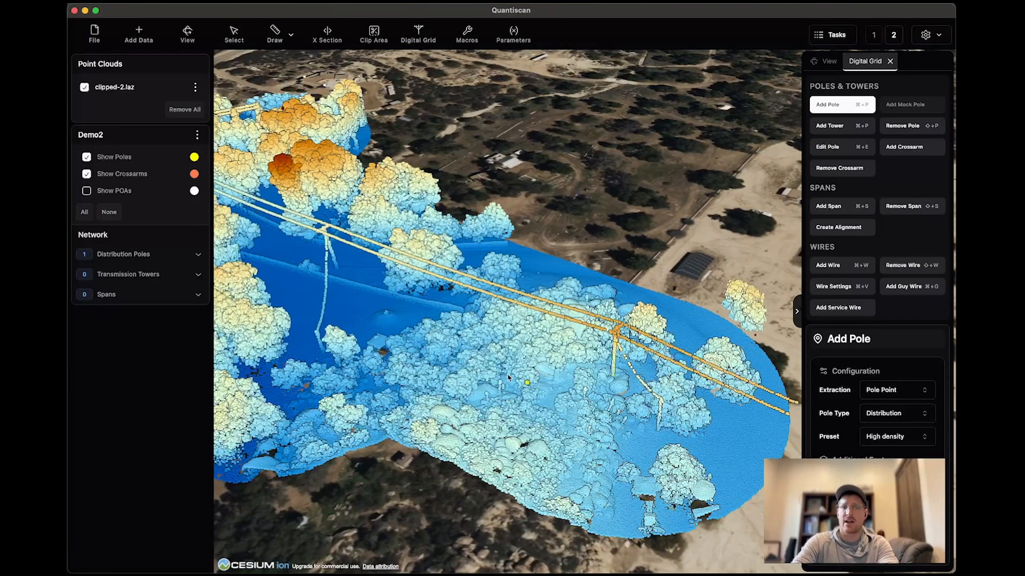
left_click_drag(424, 337, 489, 357)
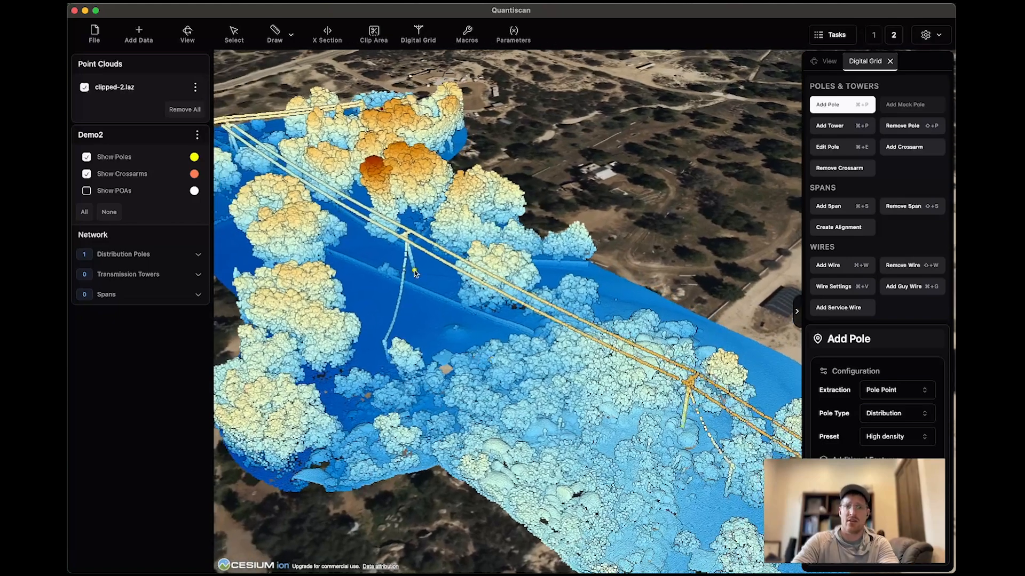
scroll(415, 273, "up", 3)
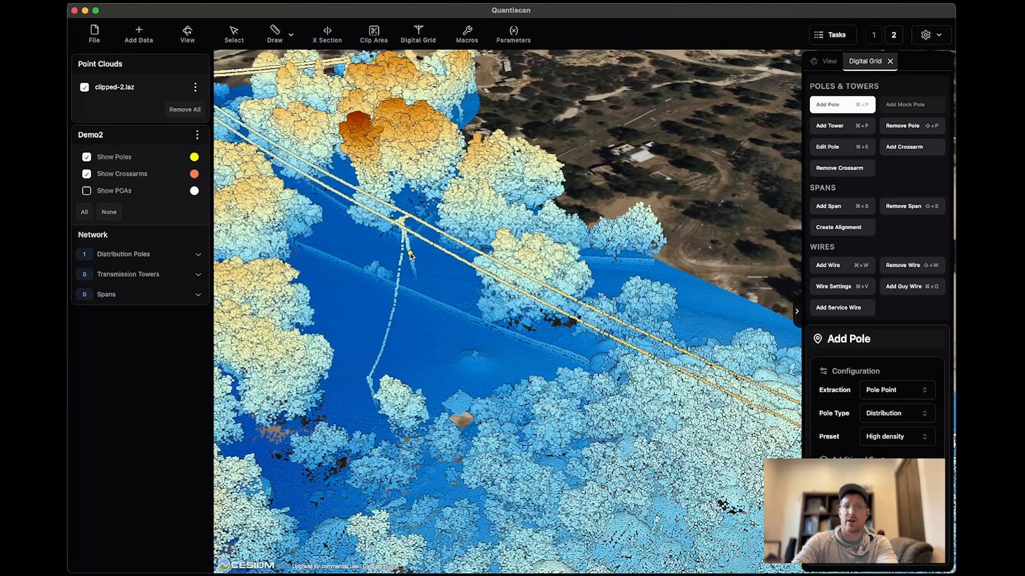
left_click(411, 255)
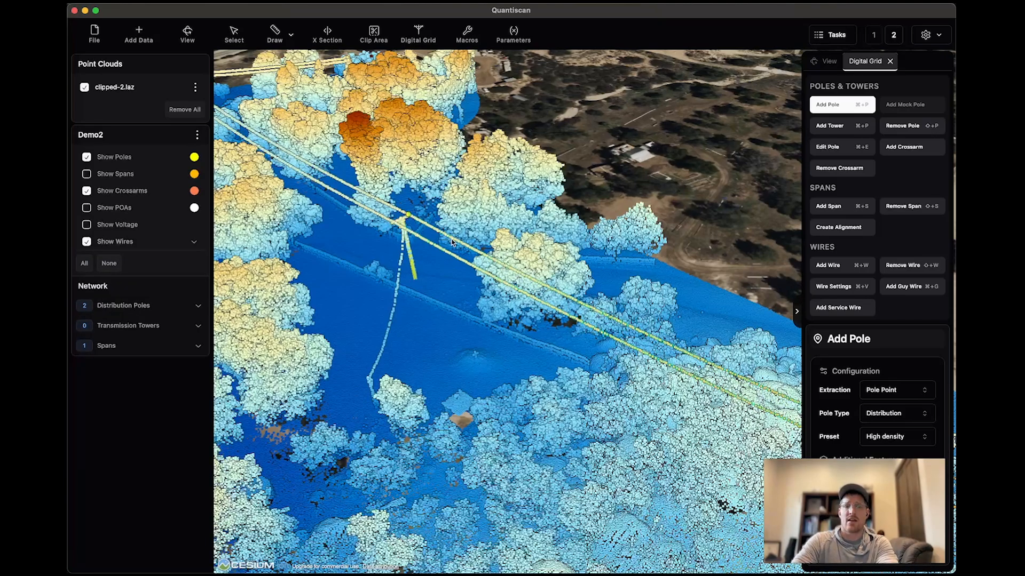
Hide the clipped-2.laz point cloud to inspect the extracted poles, crossarms and wires, and show it again.
left_click_drag(418, 330, 378, 271)
scroll(378, 274, "down", 3)
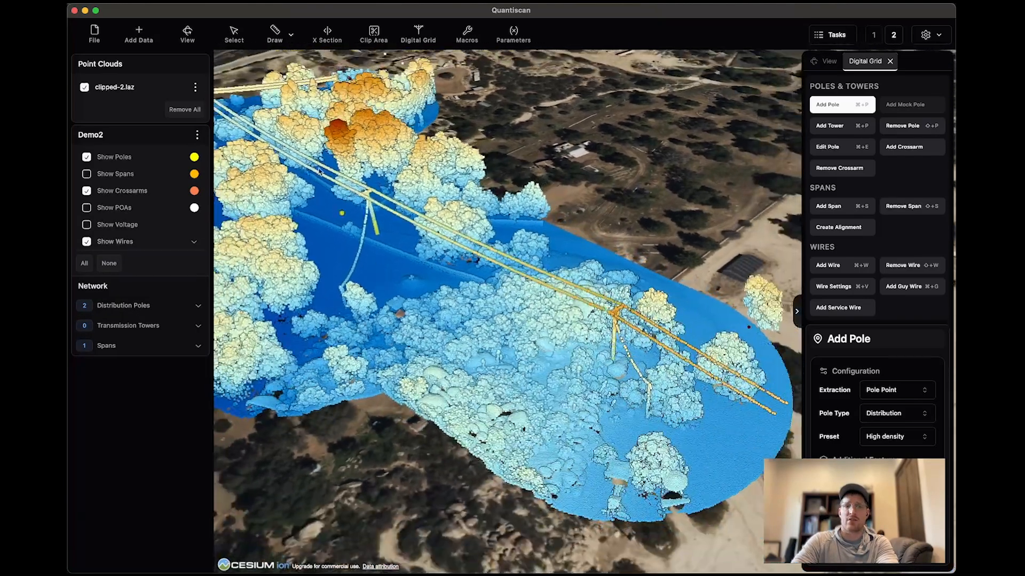
left_click(84, 88)
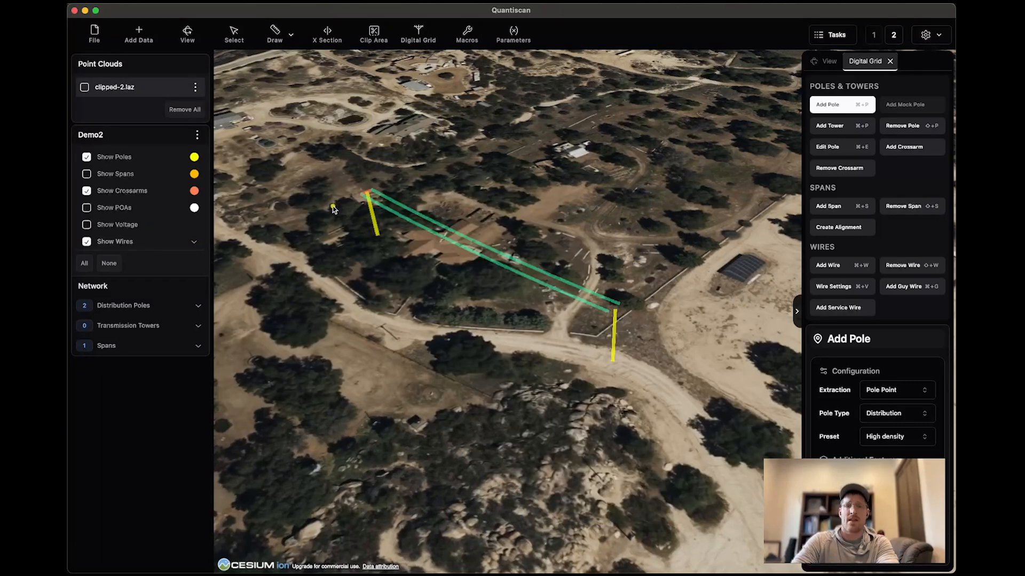
scroll(333, 208, "up", 5)
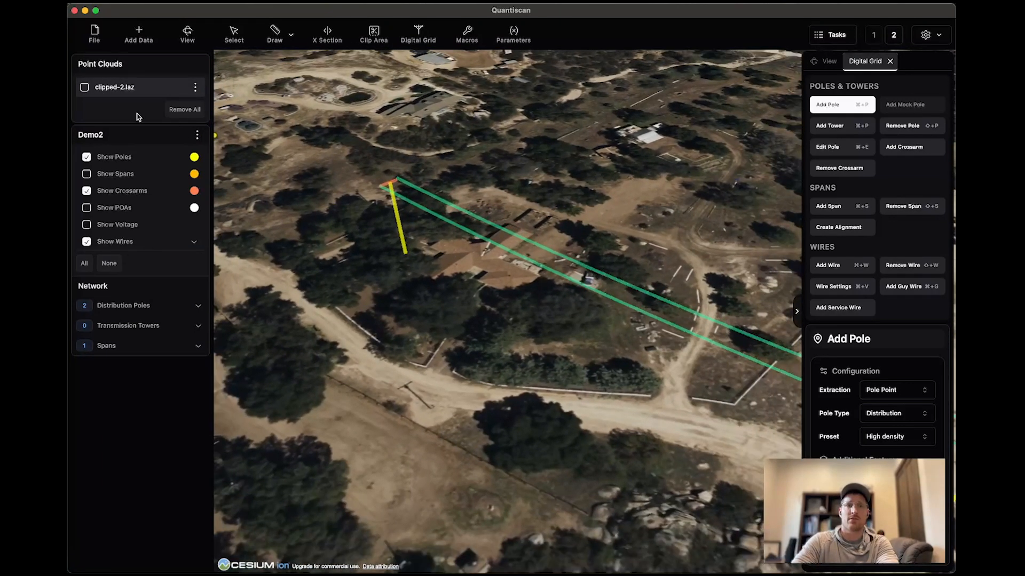
left_click(84, 87)
Extract the distribution pole at the corner where the wires change direction.
scroll(444, 253, "down", 5)
left_click_drag(443, 253, 731, 416)
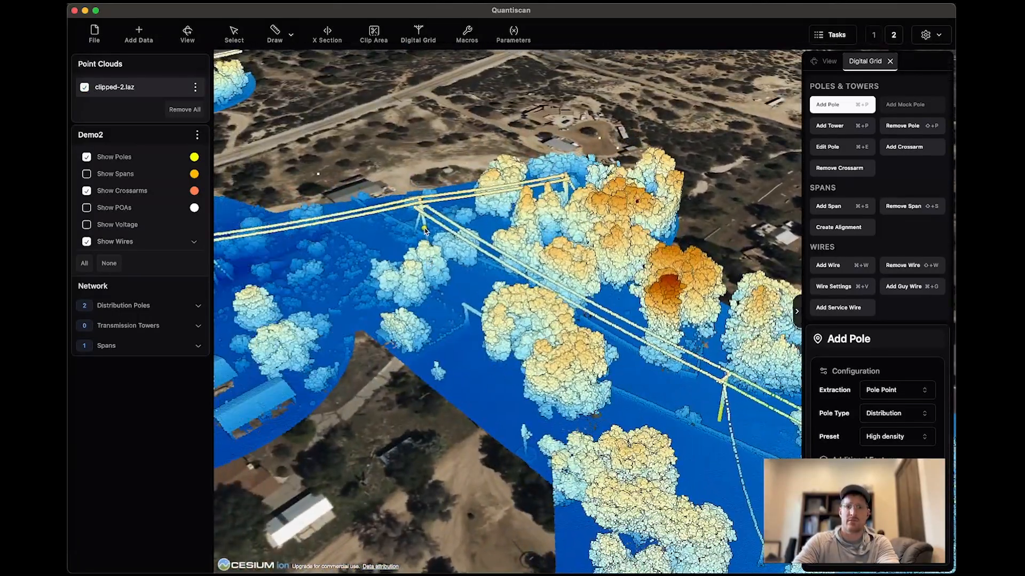
left_click_drag(369, 298, 477, 338)
left_click_drag(391, 338, 465, 342)
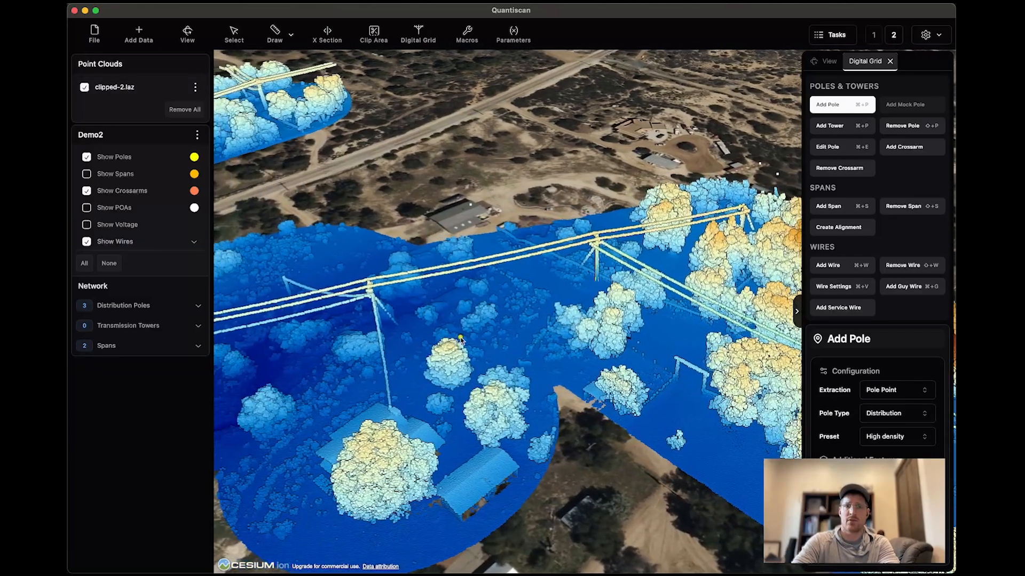
middle_click_drag(465, 341, 539, 339)
Color the clipped-2.laz point cloud by Class.
left_click(825, 61)
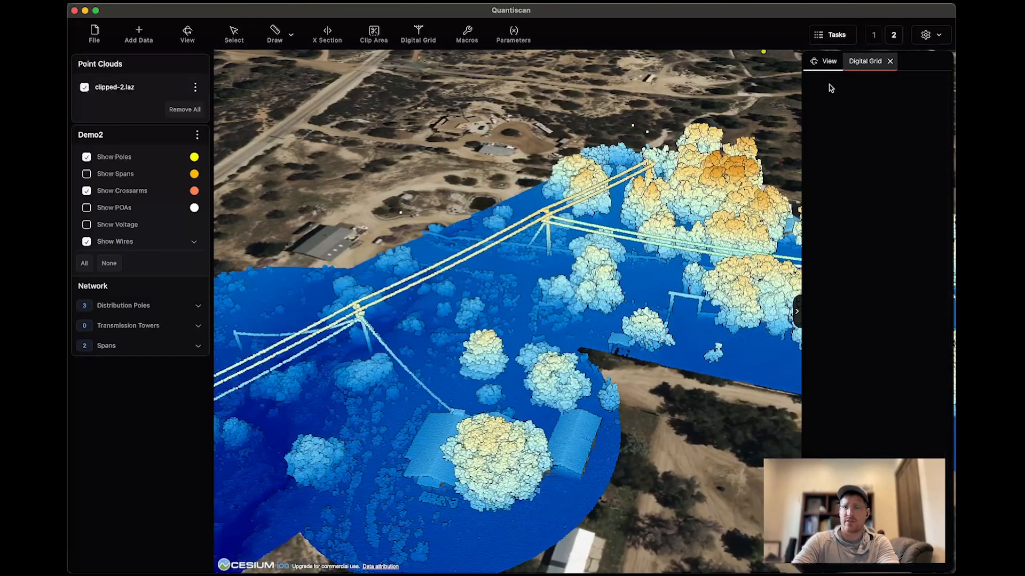
left_click(122, 93)
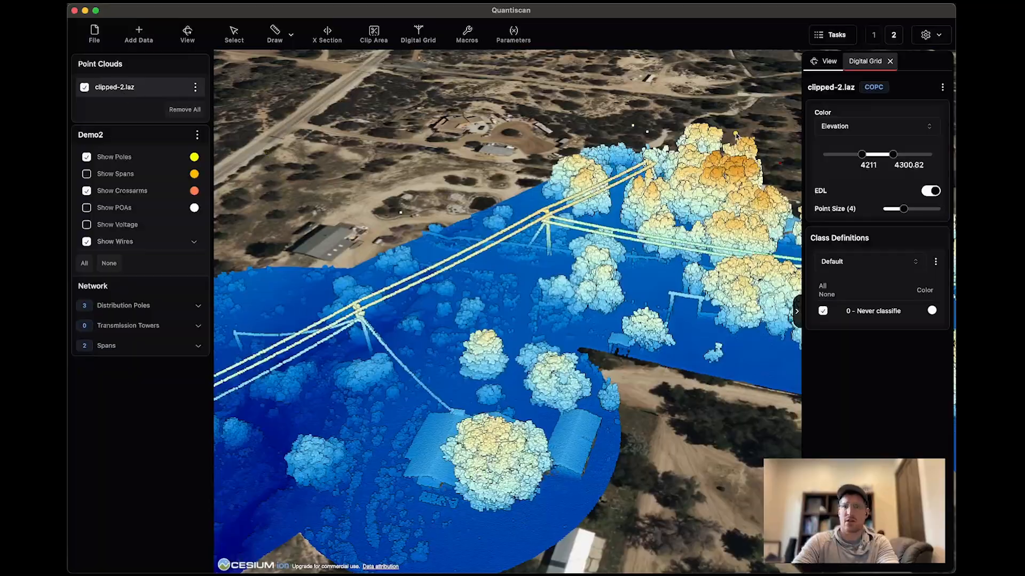
left_click(884, 130)
left_click(830, 177)
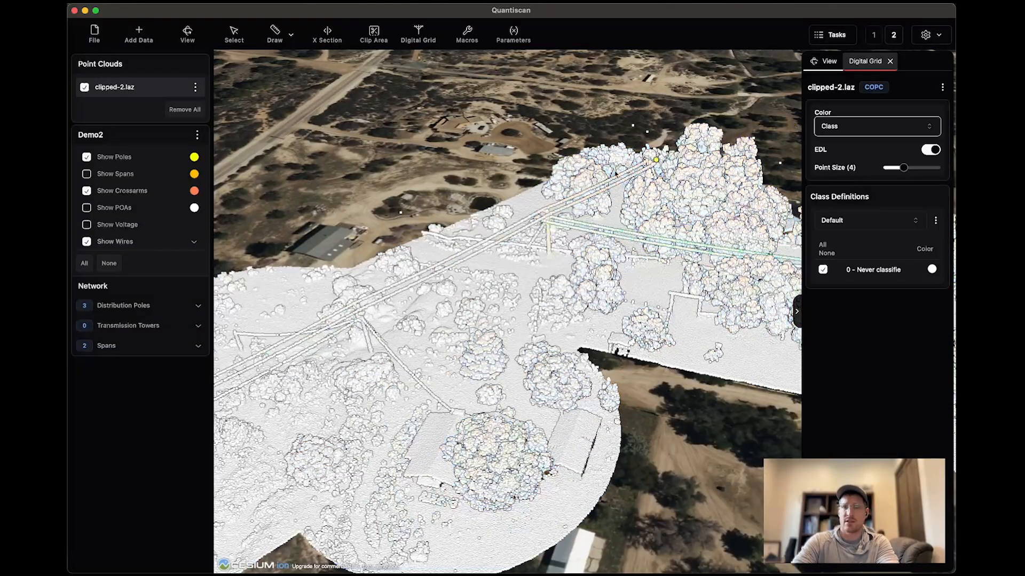
Check the extracted pole and wires against the point cloud and set its point size to 3.
scroll(541, 237, "up", 5)
scroll(541, 237, "down", 5)
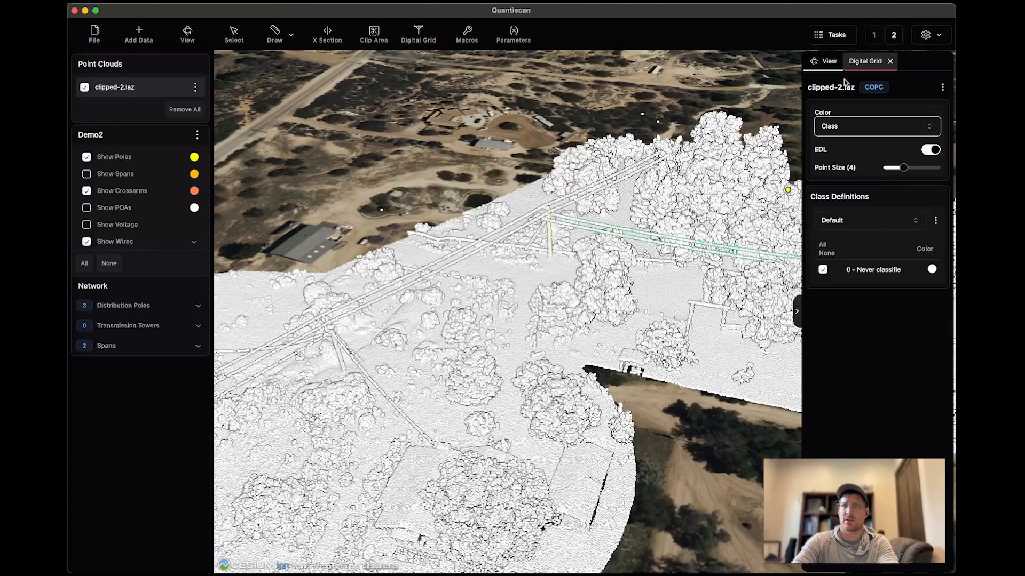
scroll(621, 175, "up", 4)
left_click_drag(507, 240, 511, 258)
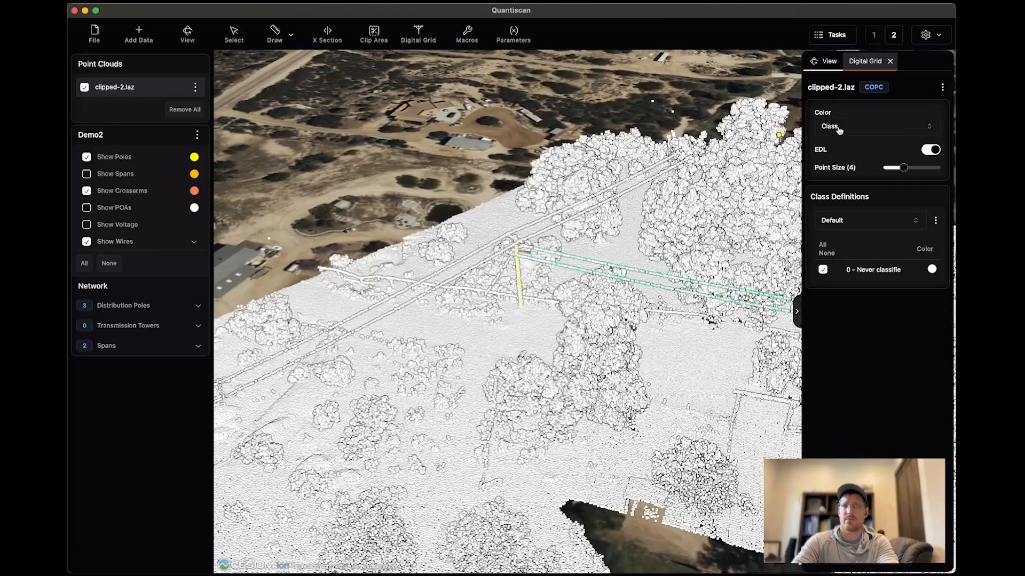
left_click_drag(903, 168, 898, 169)
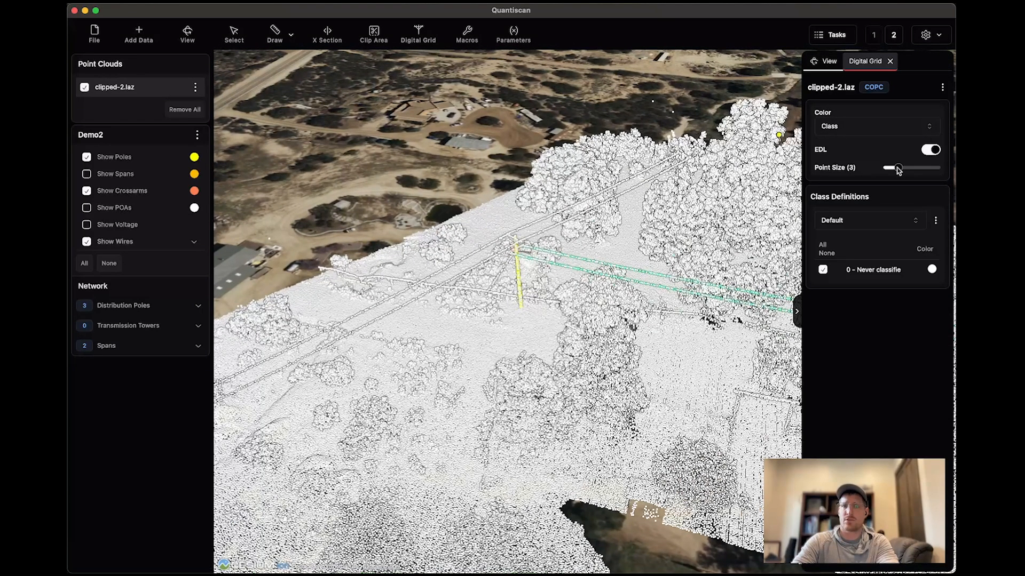
Reactivate the Add Pole tool and extract the next pole along the line, the one with side wires running to the building.
left_click(865, 61)
left_click(829, 105)
scroll(558, 306, "down", 5)
left_click_drag(430, 379, 494, 326)
scroll(455, 342, "up", 3)
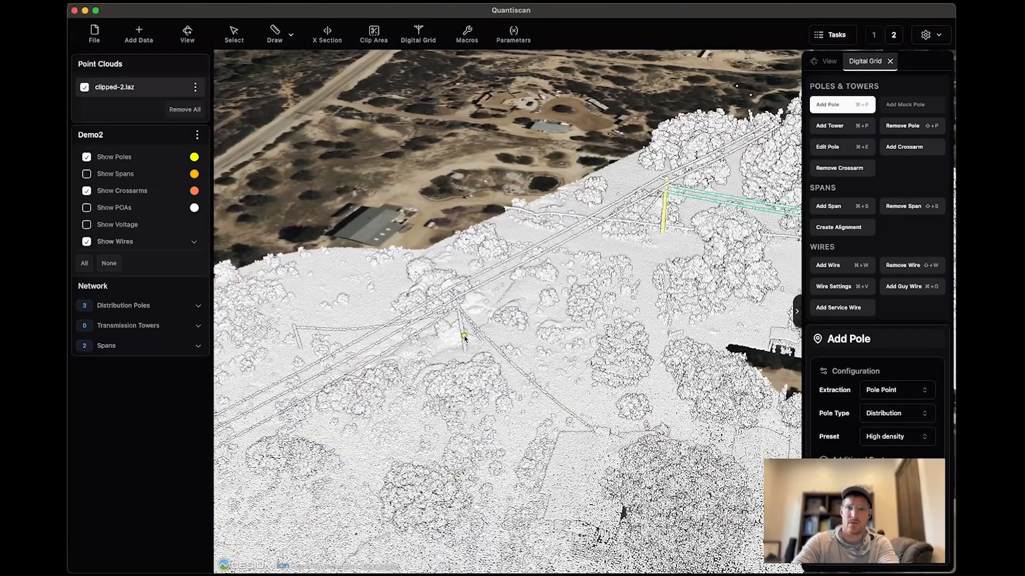
left_click_drag(433, 400, 577, 279)
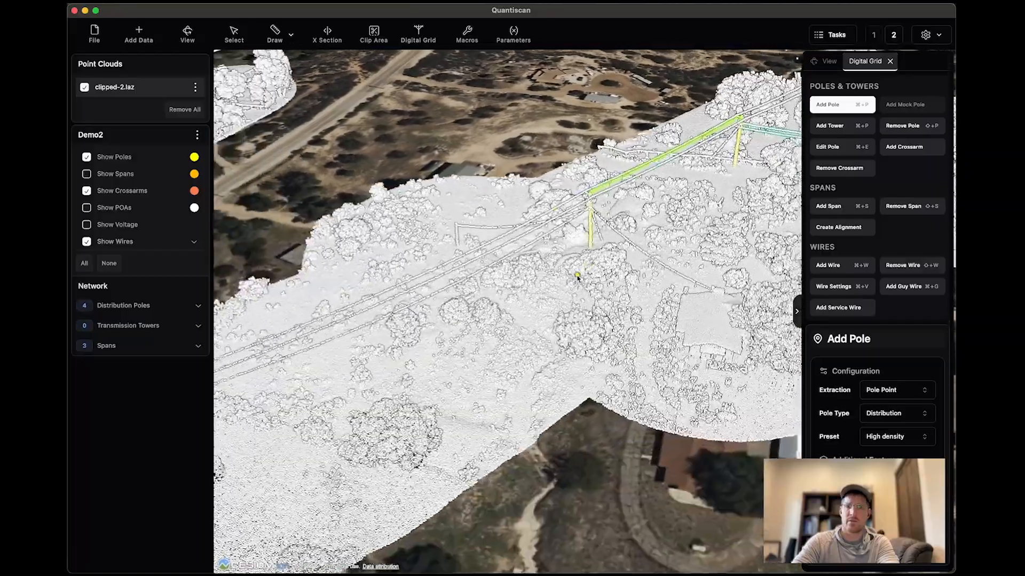
Extract the next two distribution poles along the line, up to the corner pole beside the fenced lots.
mouse_move(395, 346)
left_mouse_down()
mouse_move(491, 339)
mouse_move(502, 302)
mouse_move(389, 377)
left_mouse_up()
scroll(389, 377, "down", 3)
left_click_drag(536, 276, 688, 285)
left_click_drag(433, 299, 753, 283)
mouse_move(484, 366)
left_mouse_down()
mouse_move(683, 258)
mouse_move(551, 332)
left_mouse_up()
left_click_drag(426, 439, 482, 408)
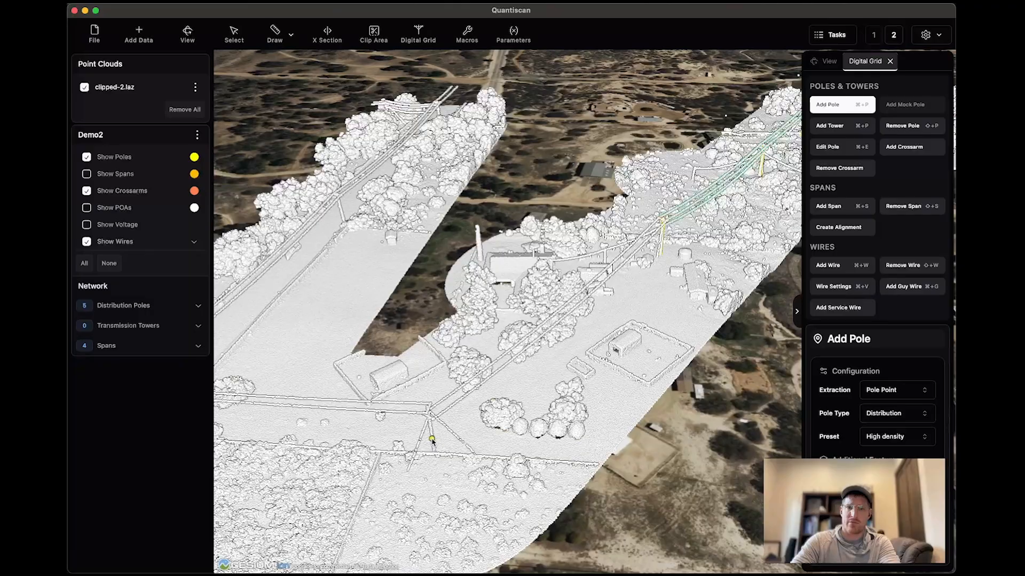
left_click(516, 404)
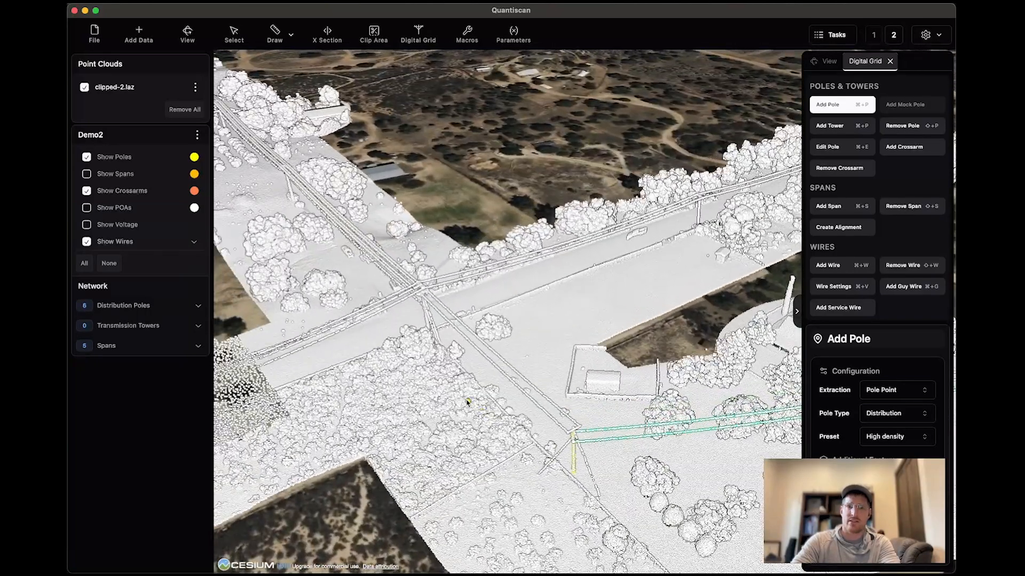
Extract five more distribution poles along the corridor, past the junction beside the orchard rows.
middle_click_drag(467, 403, 487, 403)
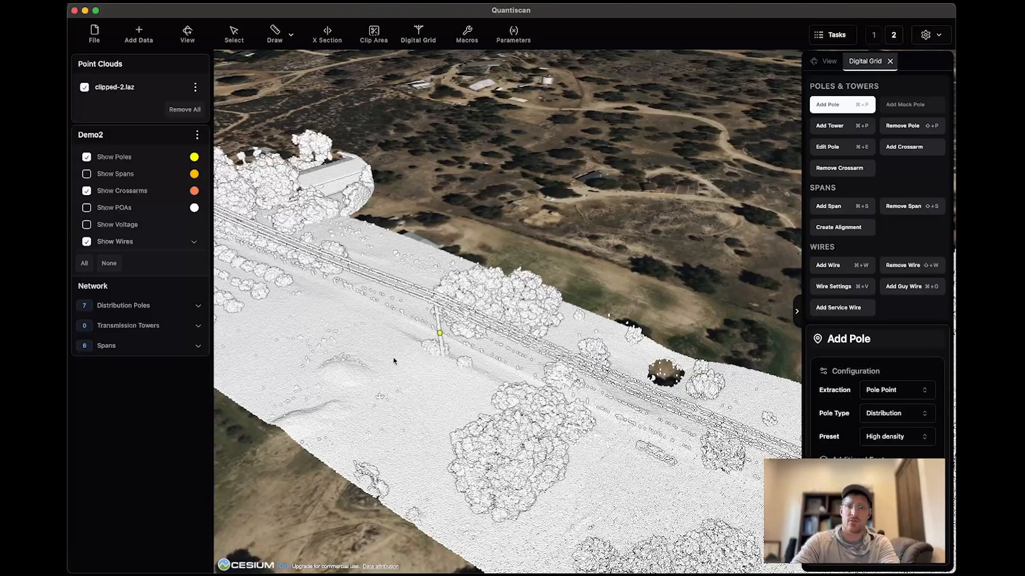
left_click_drag(396, 363, 466, 387)
left_click_drag(388, 341, 478, 377)
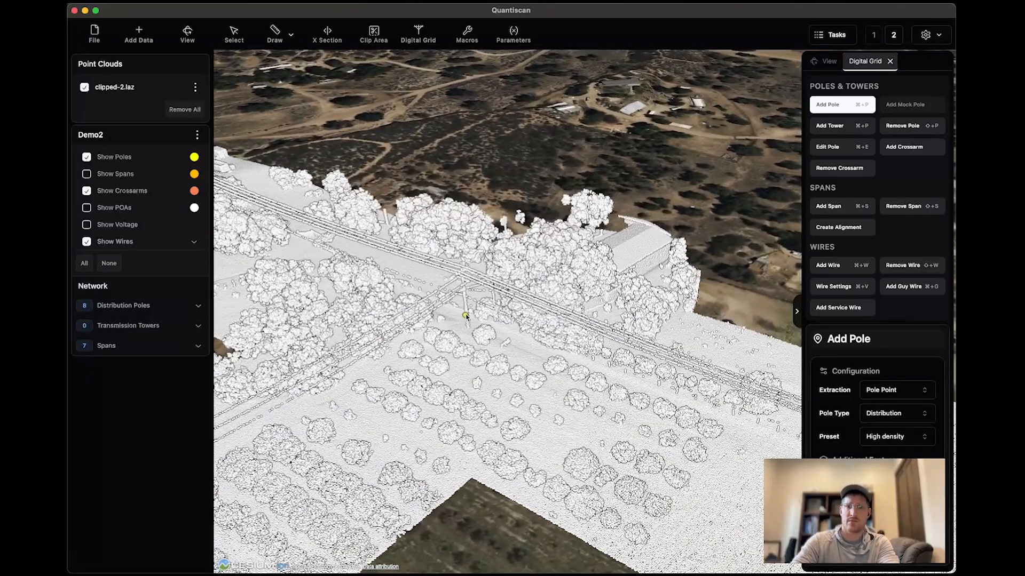
middle_click_drag(470, 391, 630, 373)
left_click(450, 383)
left_click(554, 322)
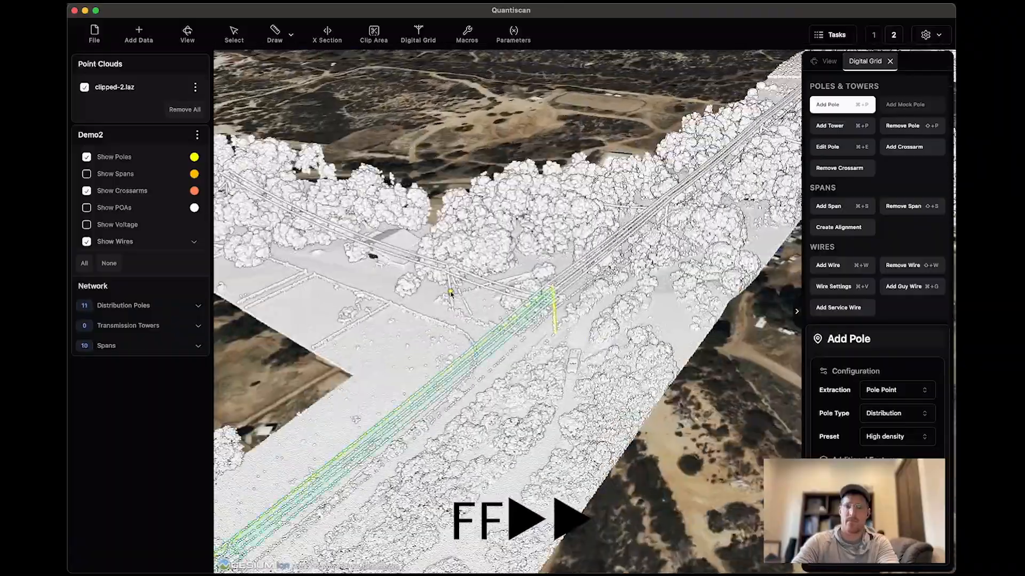
Extract two distribution poles on the side branch that leaves the main line near the trees.
middle_click_drag(451, 293, 511, 369)
left_click(443, 262)
middle_click_drag(443, 262, 630, 235)
left_click_drag(630, 213, 399, 298)
scroll(400, 279, "up", 3)
scroll(322, 429, "up", 5)
left_click_drag(355, 412, 408, 413)
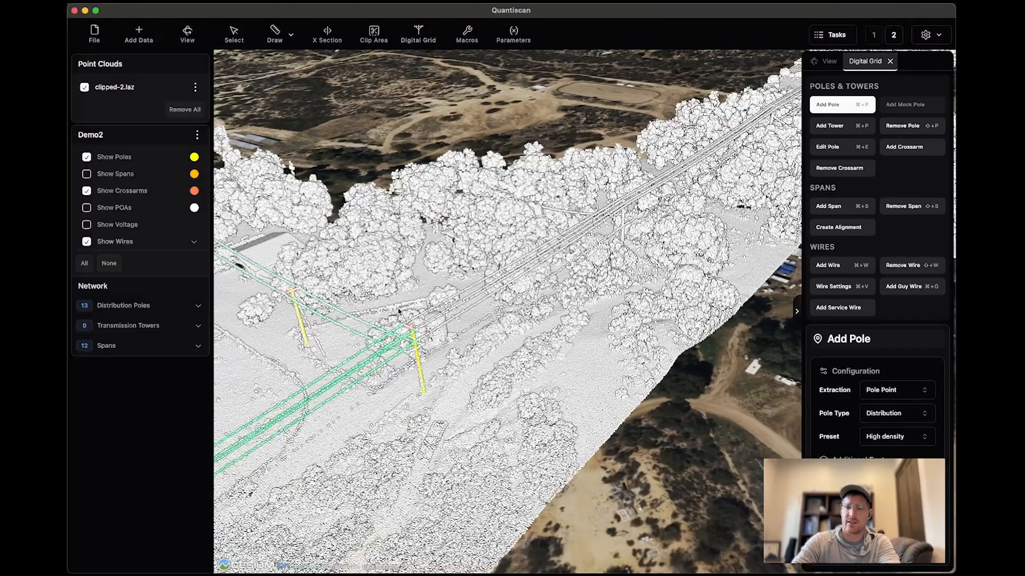
Extract the following distribution poles along the tree-covered stretch of the main line.
scroll(417, 357, "up", 2)
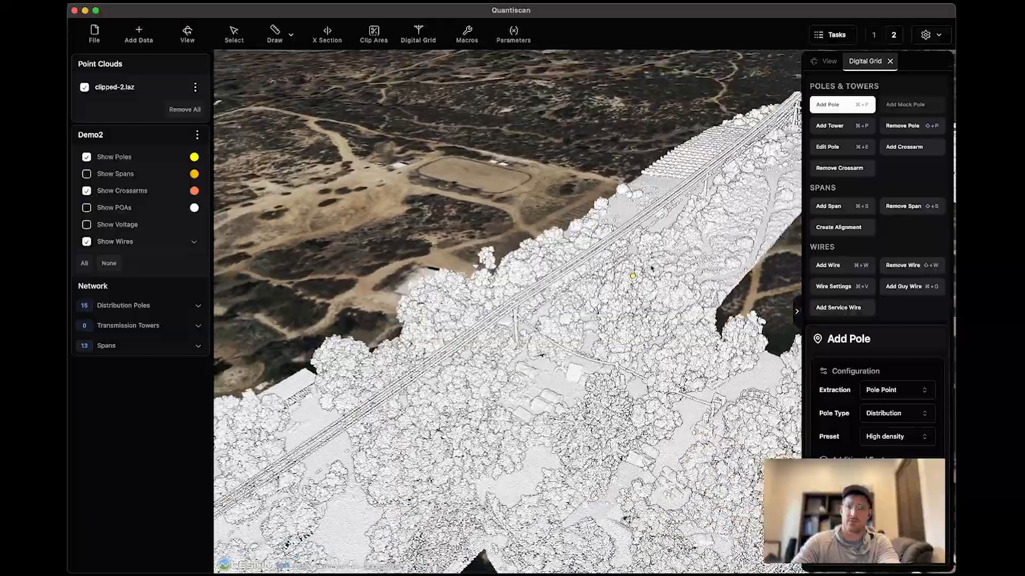
left_click_drag(662, 230, 500, 396)
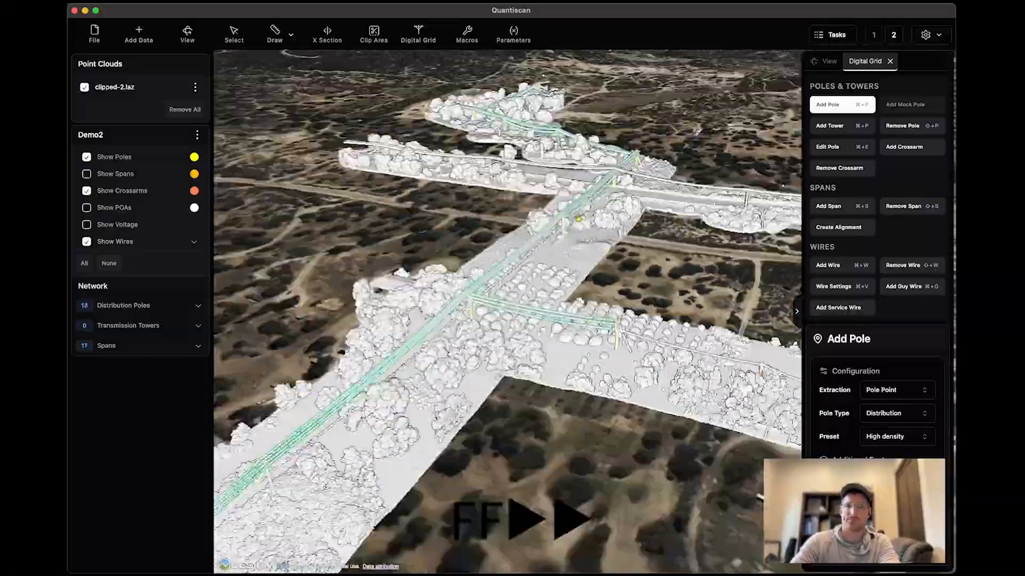
scroll(578, 219, "down", 10)
scroll(554, 231, "up", 15)
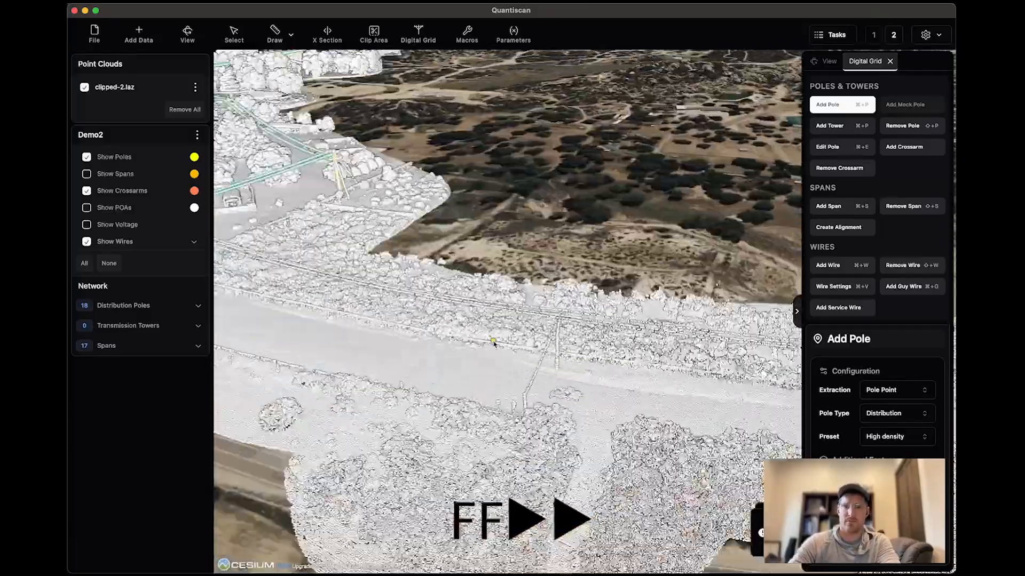
Extract the distribution poles on the branch running to the rounded end of the point cloud.
left_click(557, 350)
scroll(483, 384, "down", 5)
middle_click_drag(515, 411, 461, 394)
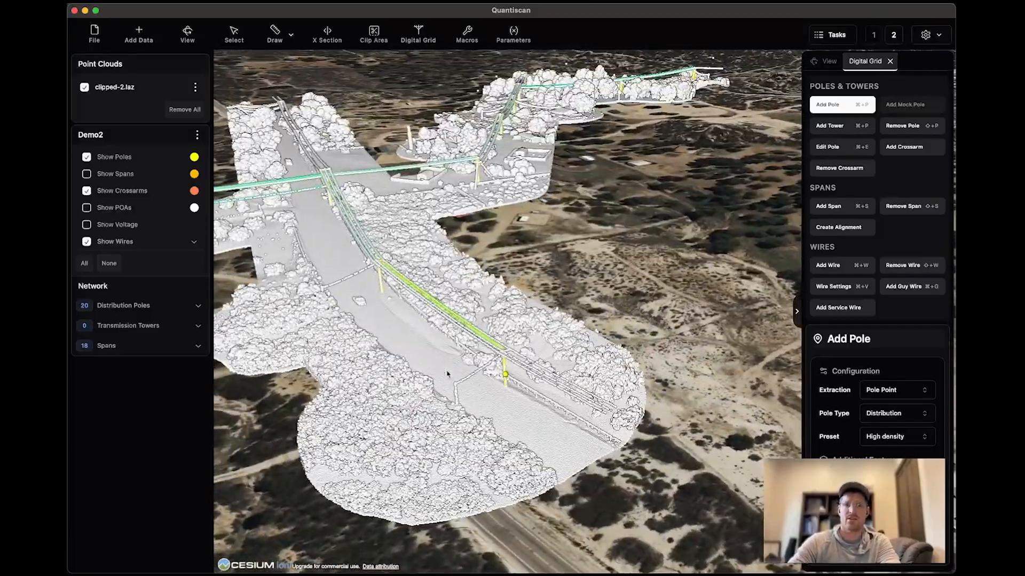
Extract the first distribution pole on the opposite branch, beyond the junction pole where the lines cross.
left_click_drag(441, 337, 484, 368)
scroll(373, 246, "up", 4)
left_click_drag(368, 272, 486, 375)
scroll(486, 375, "up", 3)
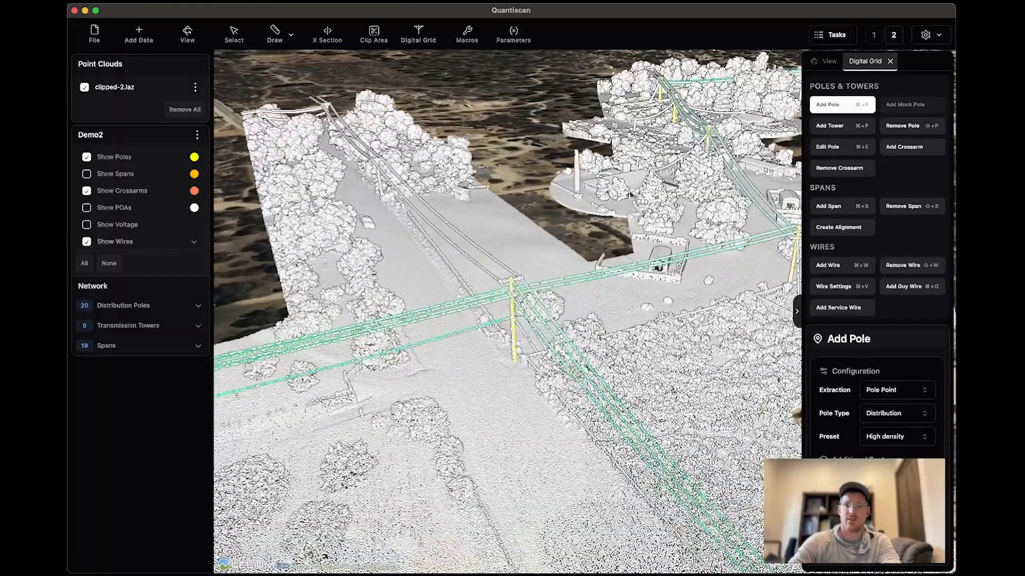
left_click(514, 345)
scroll(505, 434, "down", 4)
left_click_drag(407, 325, 480, 335)
scroll(498, 429, "up", 3)
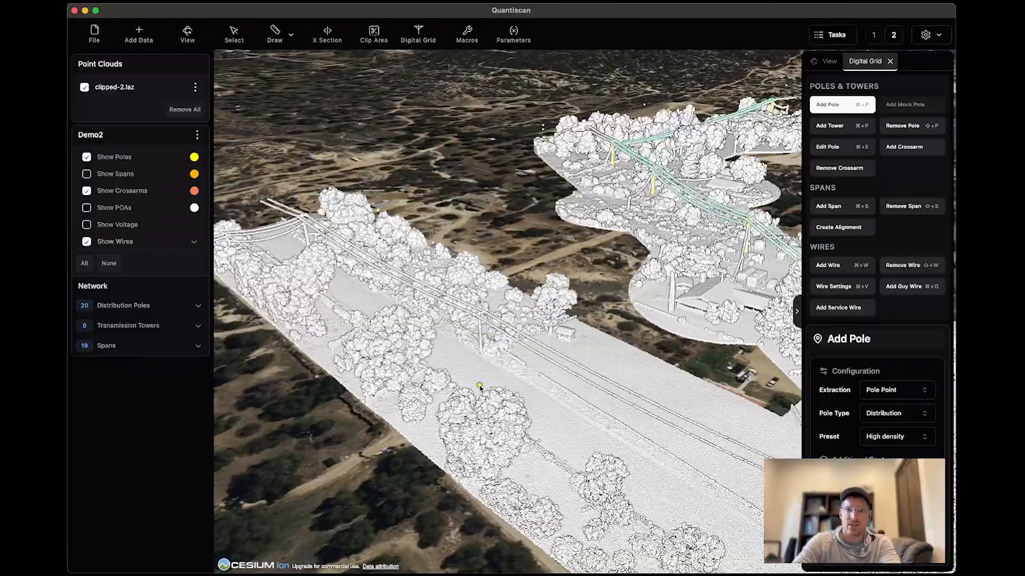
left_click(475, 366)
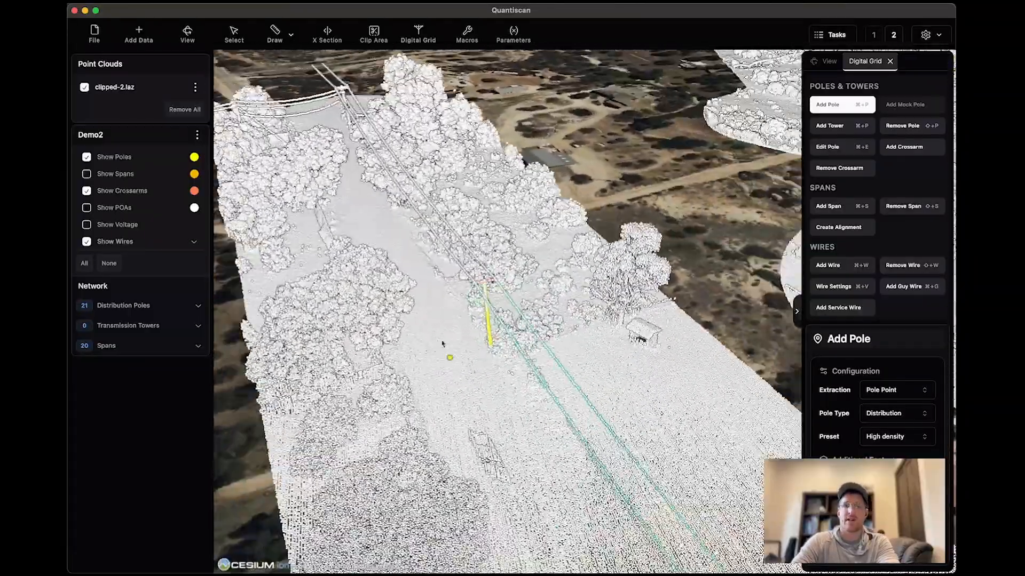
Extract the next distribution pole near the far end of the opposite branch, beyond the dense trees.
scroll(439, 293, "up", 3)
scroll(439, 229, "up", 8)
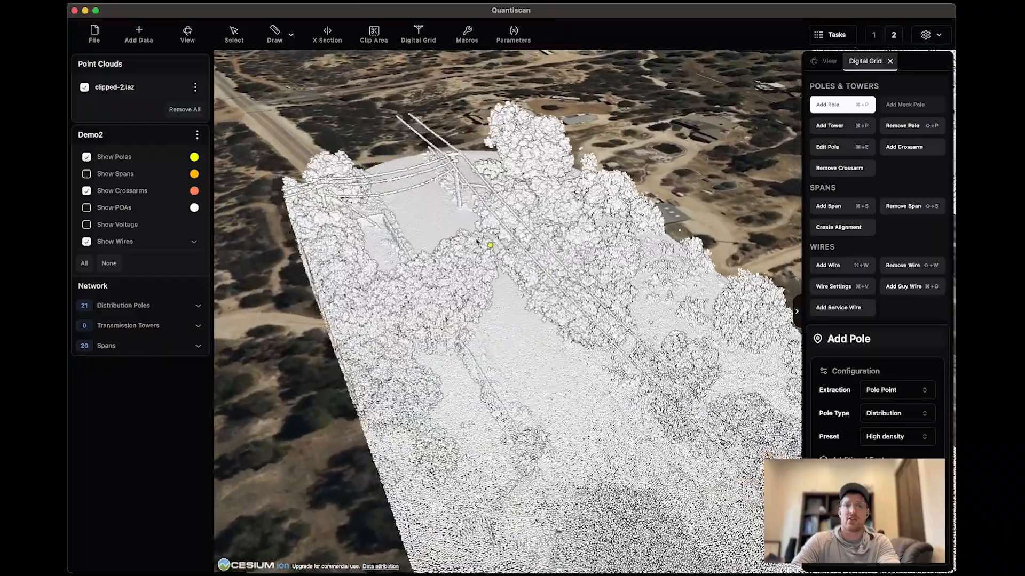
middle_click_drag(475, 240, 488, 242)
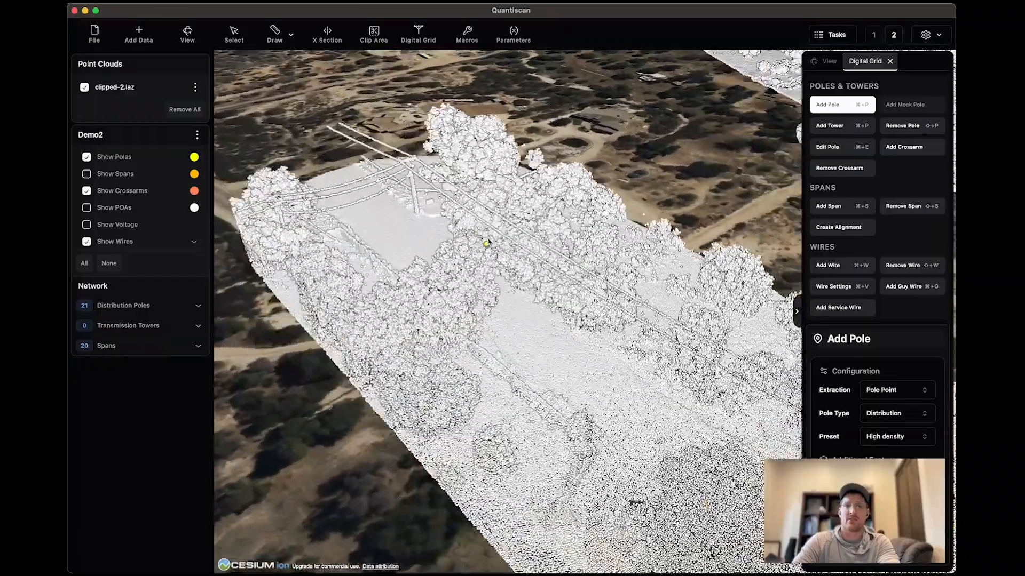
left_click(425, 275)
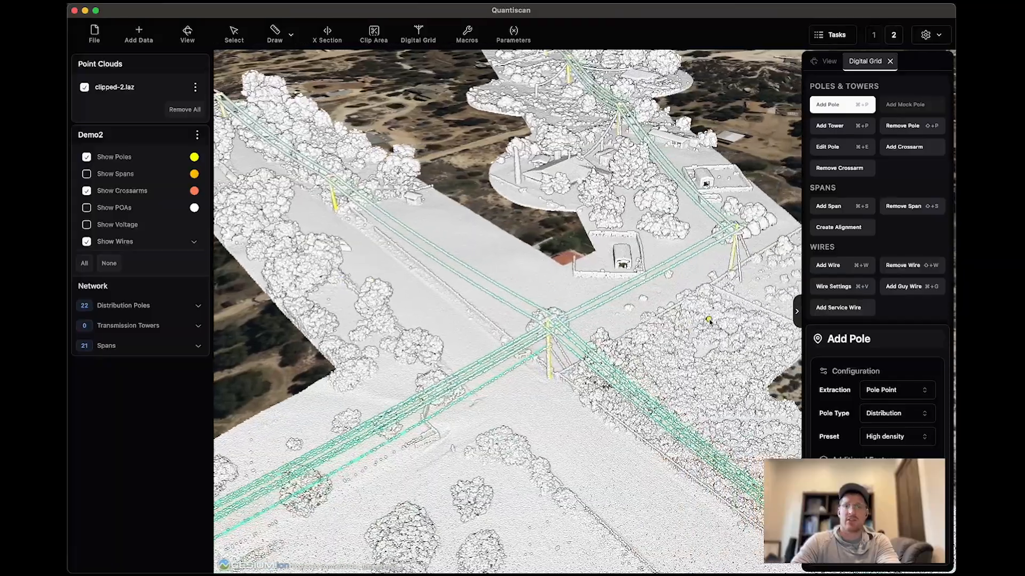
Examine the extracted network from the junction along the whole main line to its far end for poles still missing.
left_click_drag(674, 316, 639, 359)
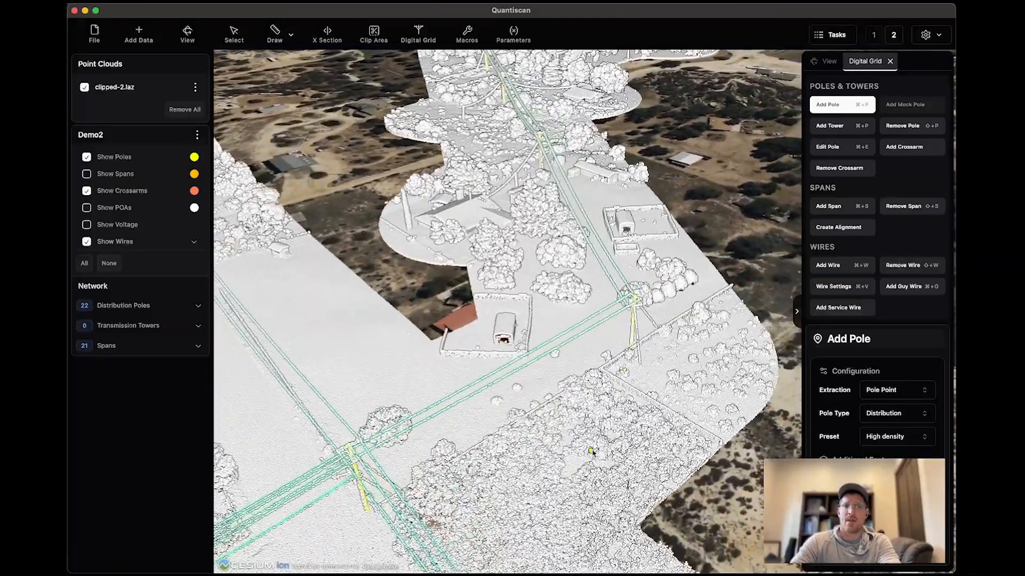
scroll(592, 452, "down", 5)
scroll(590, 452, "down", 5)
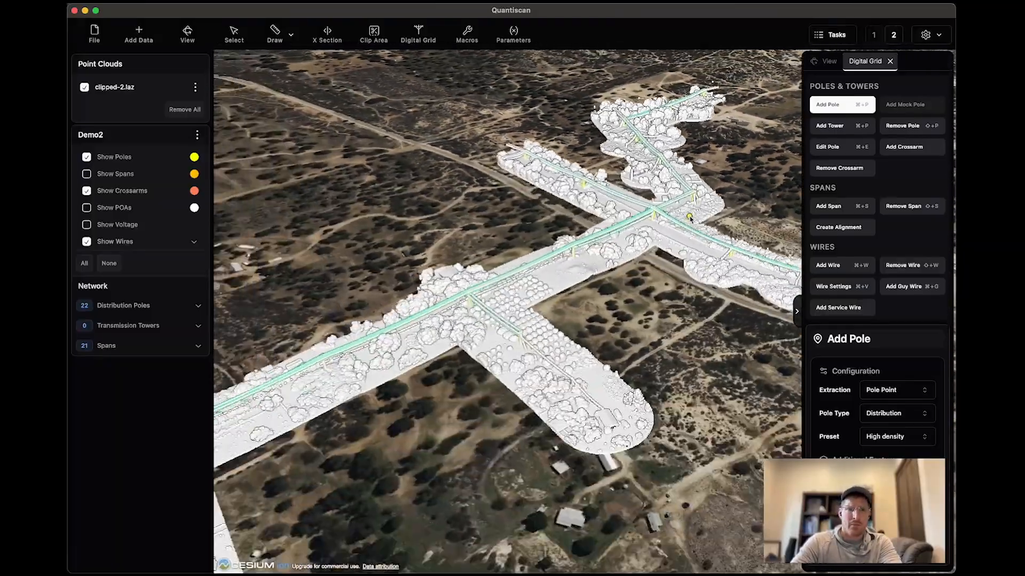
left_click_drag(404, 405, 497, 280)
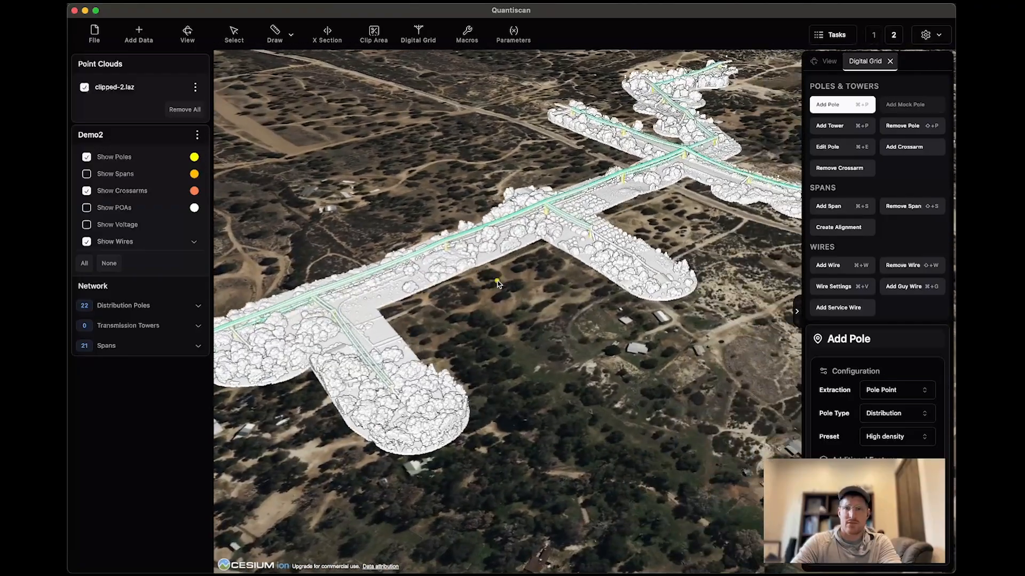
mouse_move(229, 414)
left_mouse_down()
mouse_move(713, 232)
mouse_move(434, 360)
mouse_move(408, 385)
left_mouse_up()
left_click_drag(699, 137, 444, 244)
scroll(569, 211, "up", 5)
left_click_drag(582, 160, 563, 280)
scroll(650, 219, "up", 10)
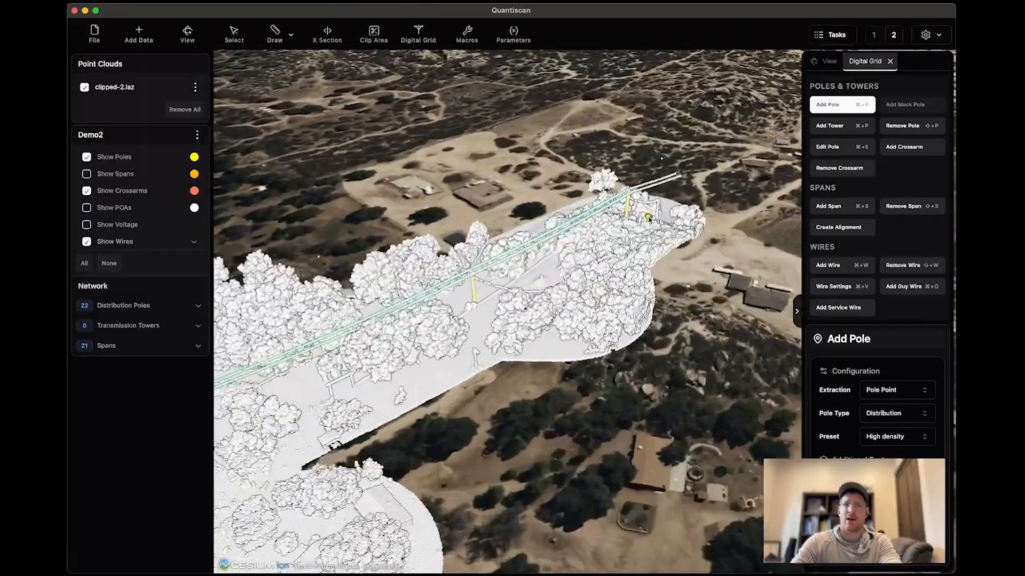
scroll(589, 293, "up", 3)
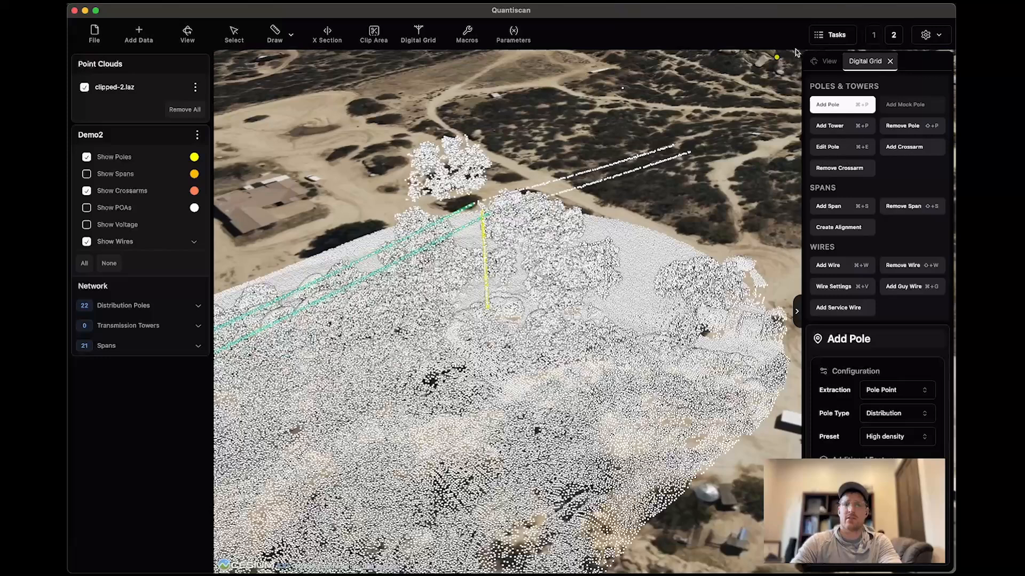
Set the point size of clipped-2.laz to 5 and extract the short pole beside the last pole of the main line.
left_click(836, 63)
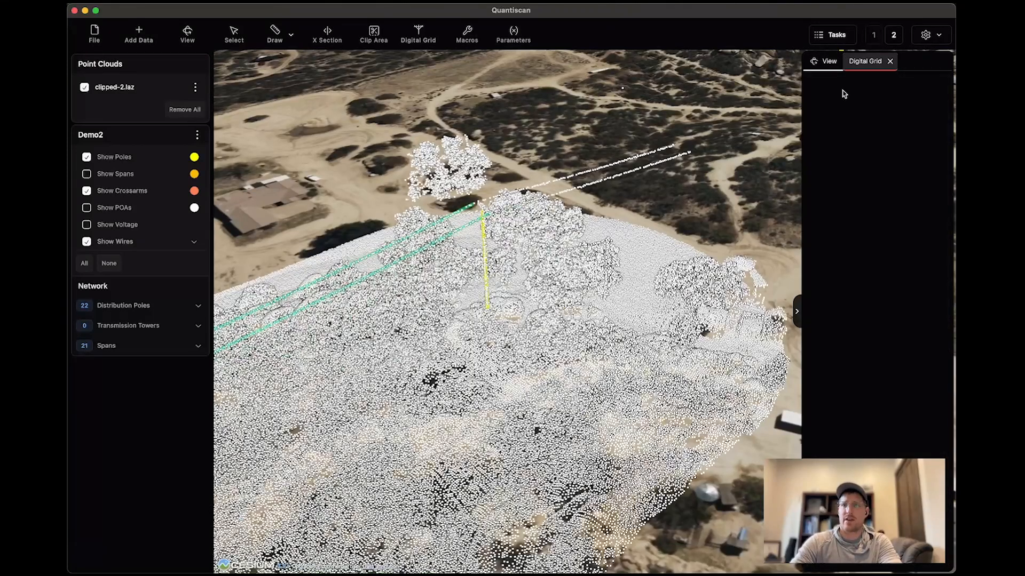
left_click(128, 89)
left_click(909, 168)
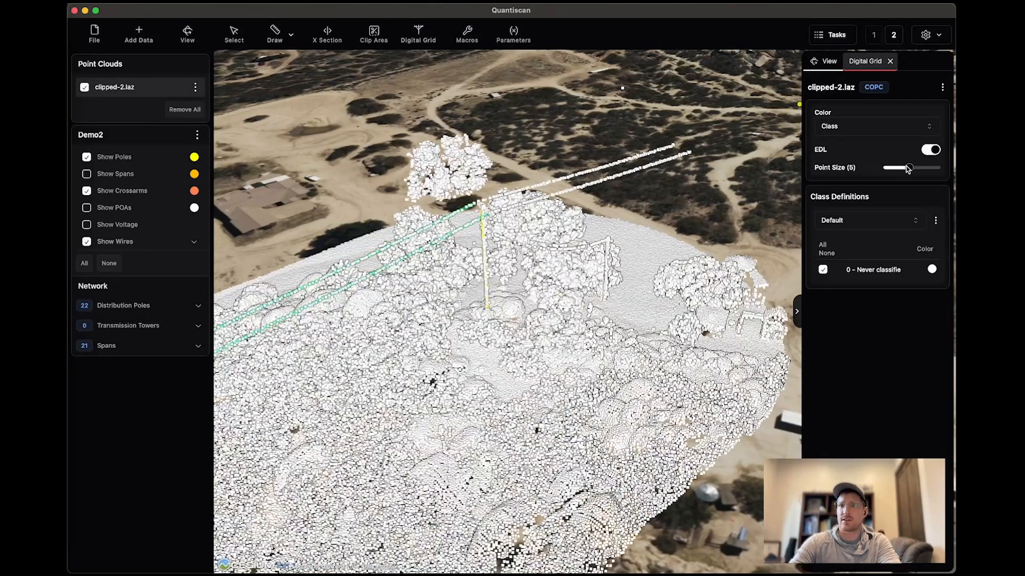
left_click(865, 62)
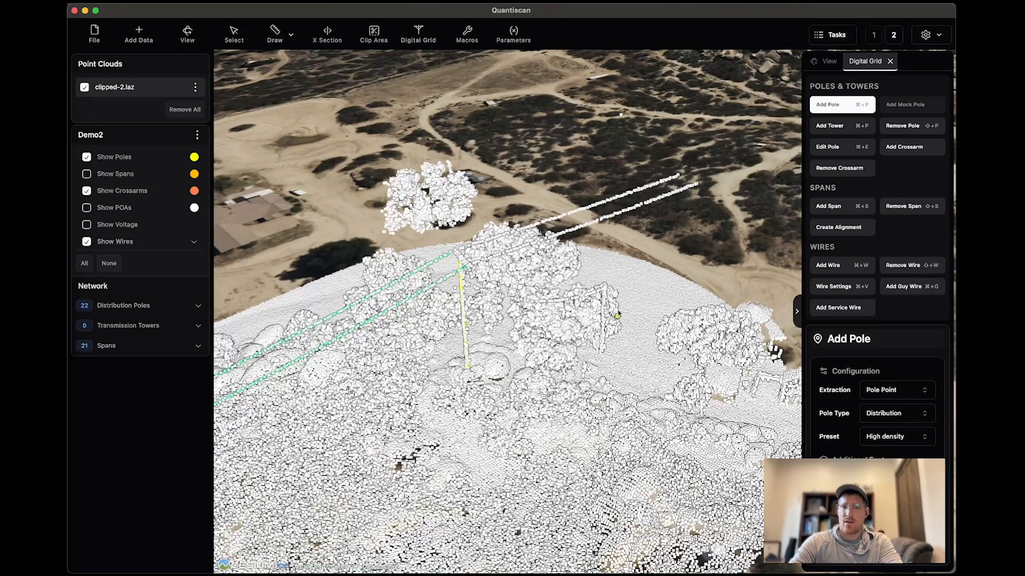
left_click(605, 288)
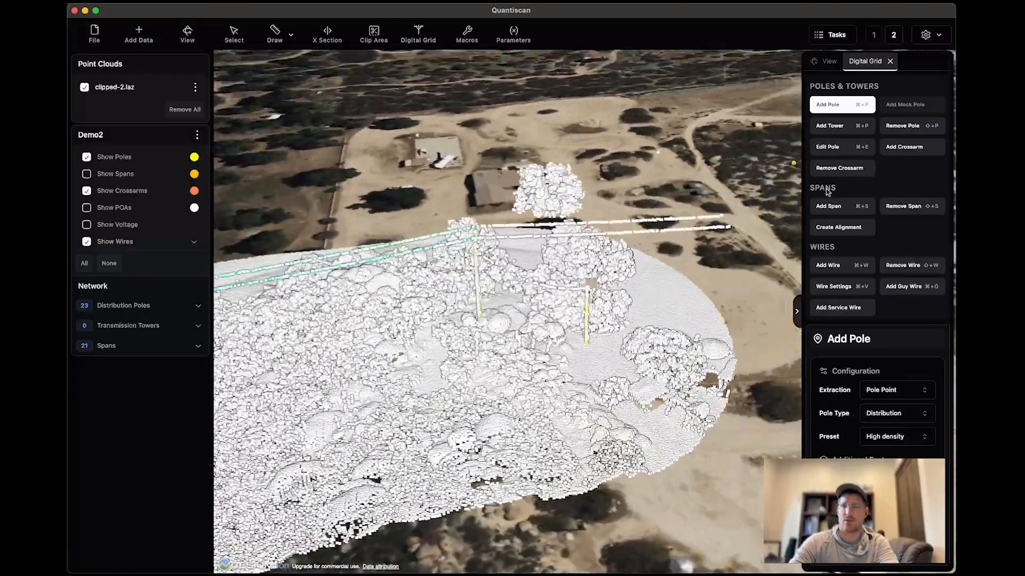
Add a span between the last main-line pole and the short pole beside it with the High density preset.
left_click(835, 207)
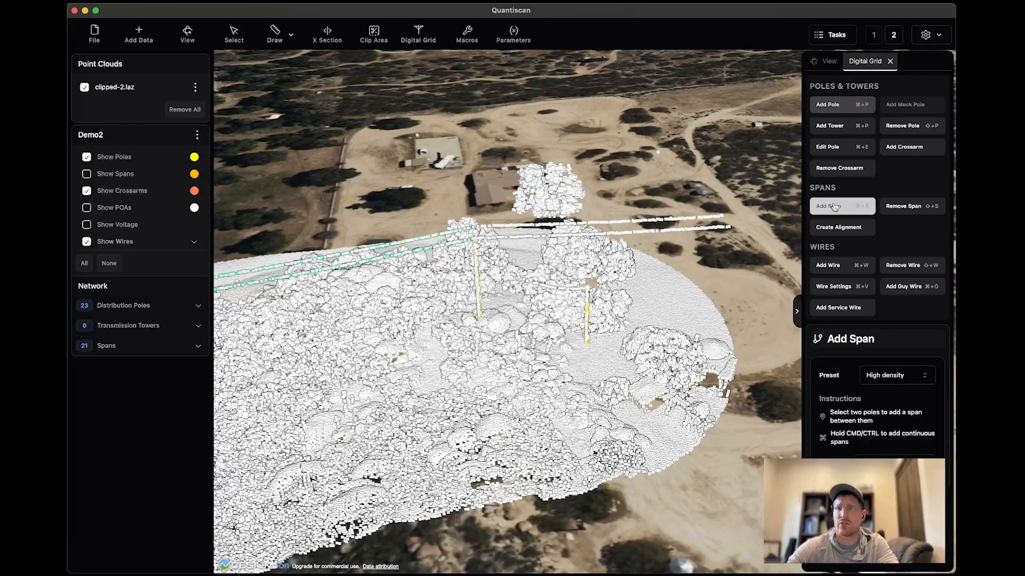
left_click(478, 268)
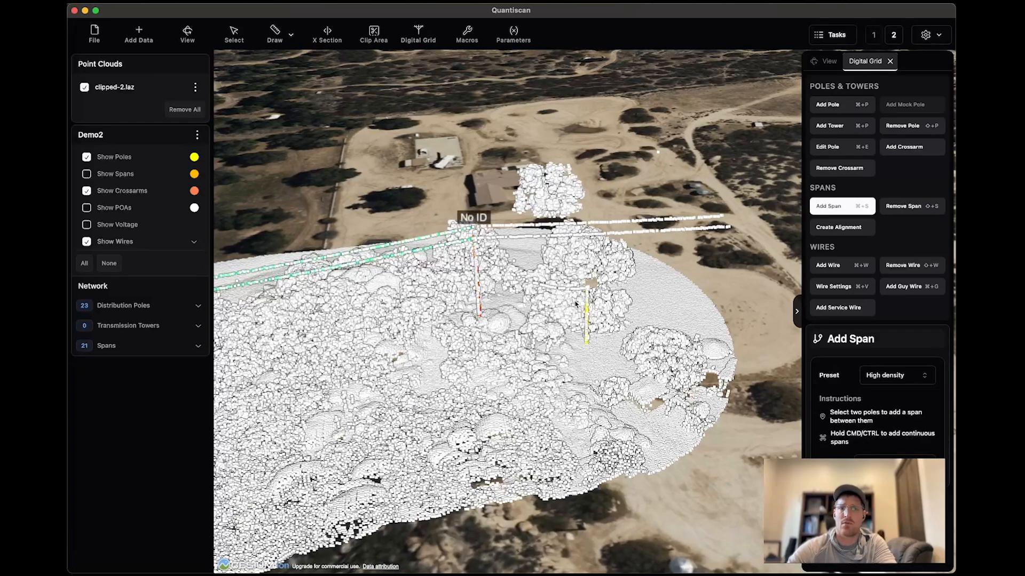
left_click(587, 308)
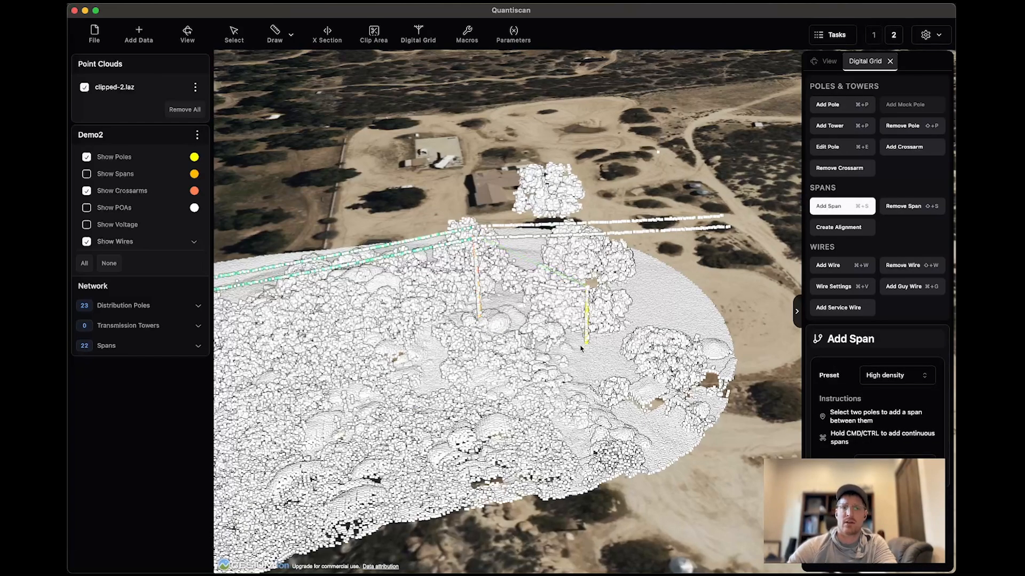
Turn on the display of spans in Demo2 and check the span to the short pole.
mouse_move(581, 349)
middle_mouse_down()
mouse_move(519, 353)
mouse_move(563, 355)
middle_mouse_up()
scroll(538, 291, "up", 3)
scroll(538, 290, "down", 5)
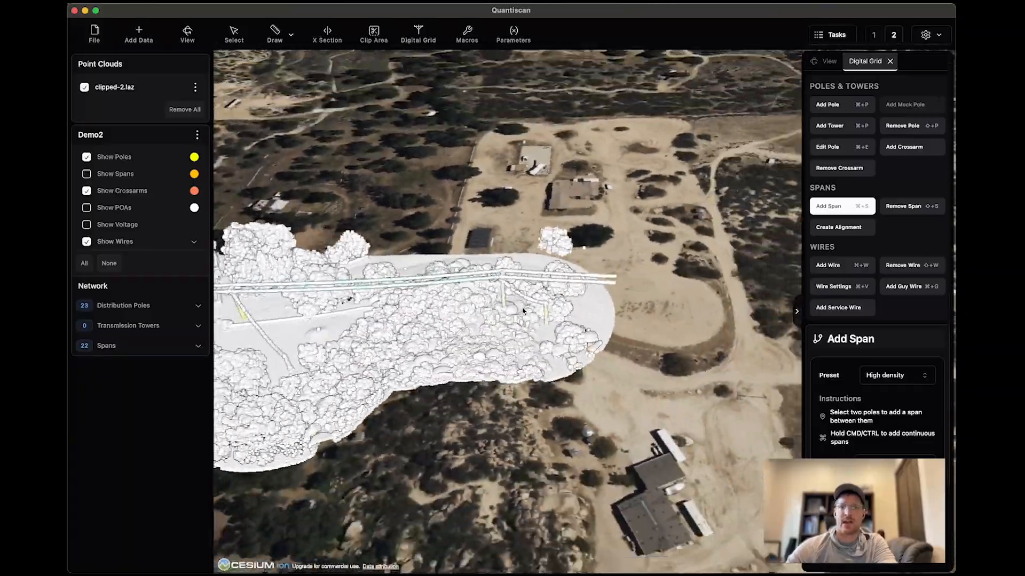
scroll(524, 310, "up", 5)
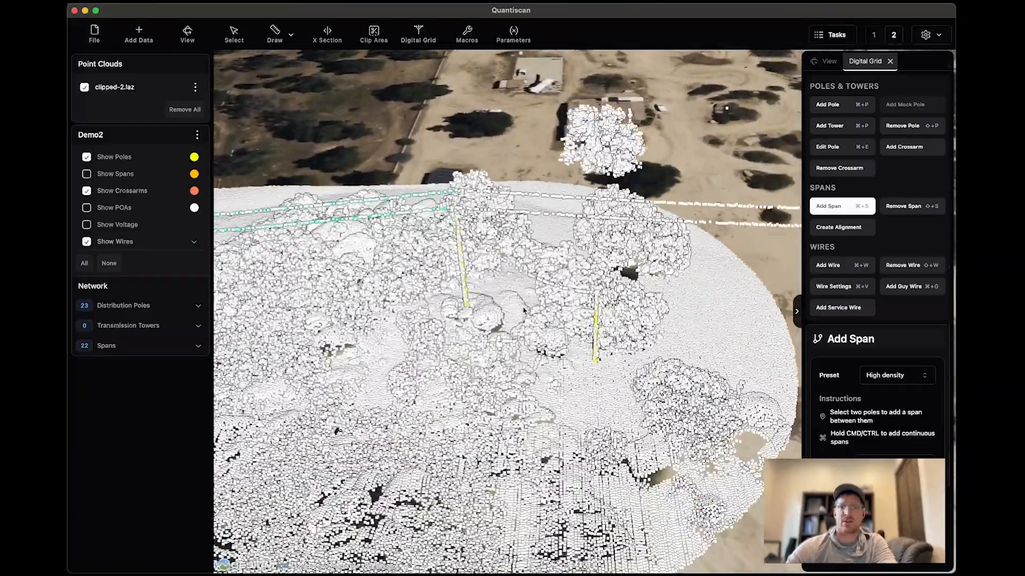
left_click(87, 175)
scroll(511, 287, "down", 4)
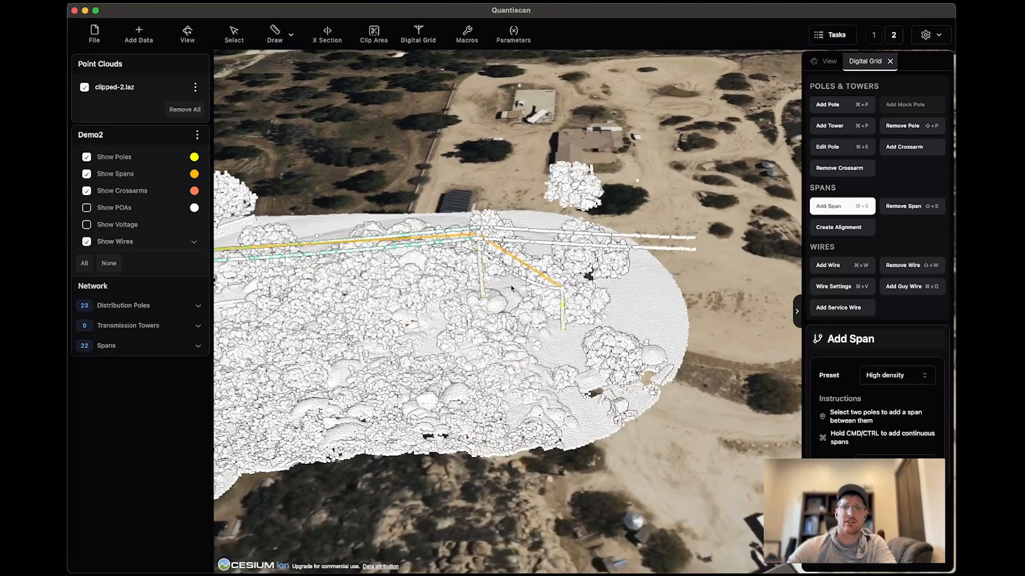
Remove the span between the last main-line pole and the short pole.
left_click(903, 207)
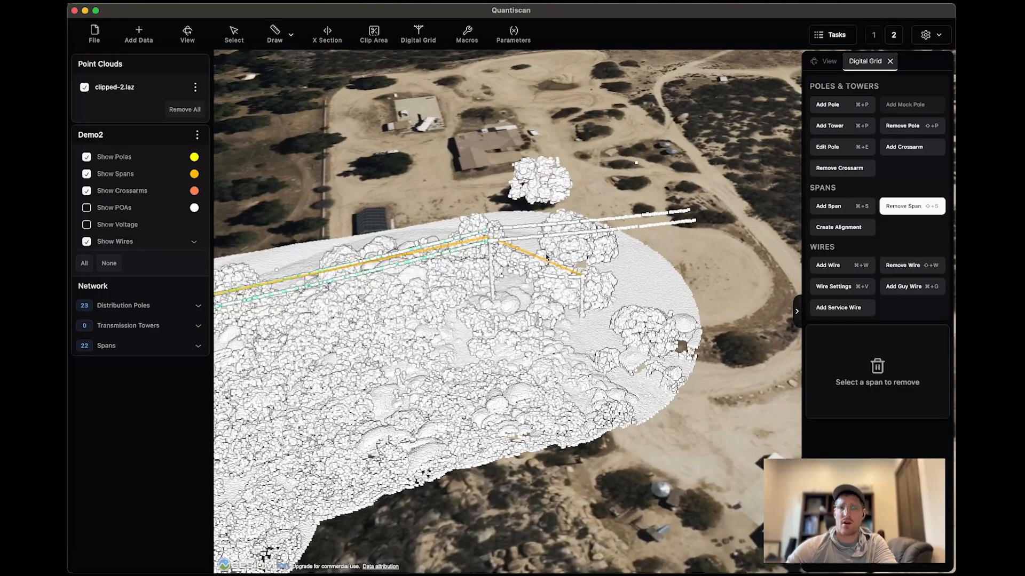
left_click_drag(544, 260, 534, 266)
left_click(534, 265)
left_click(86, 158)
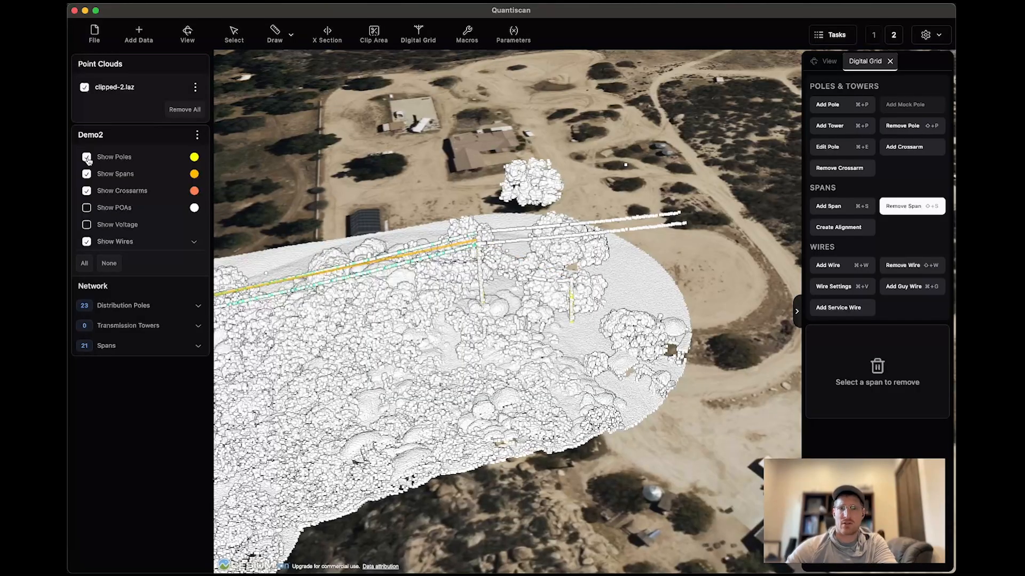
Add a span with the Low density preset between the last main-line pole and the short pole.
left_click(847, 211)
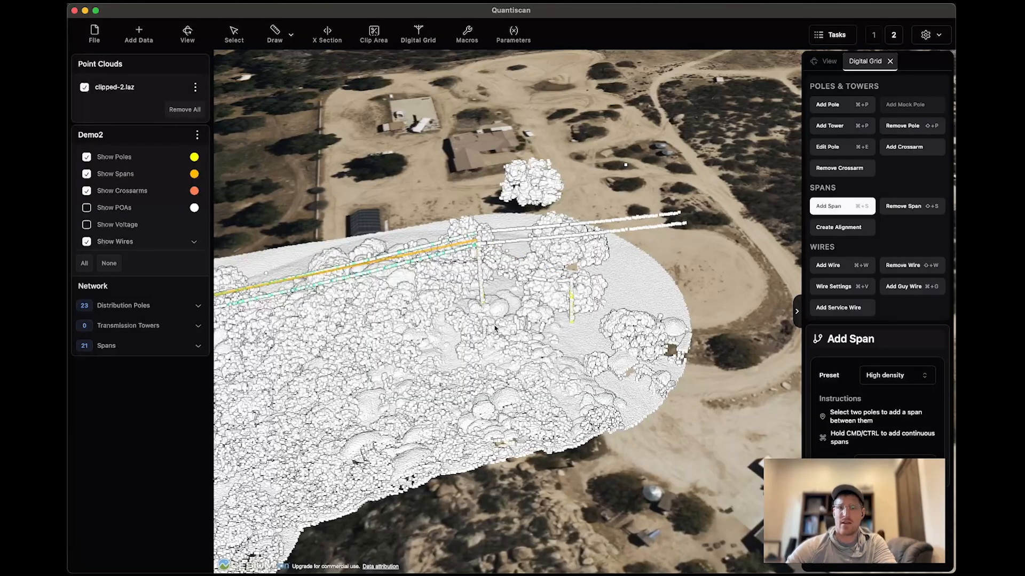
scroll(473, 323, "up", 6)
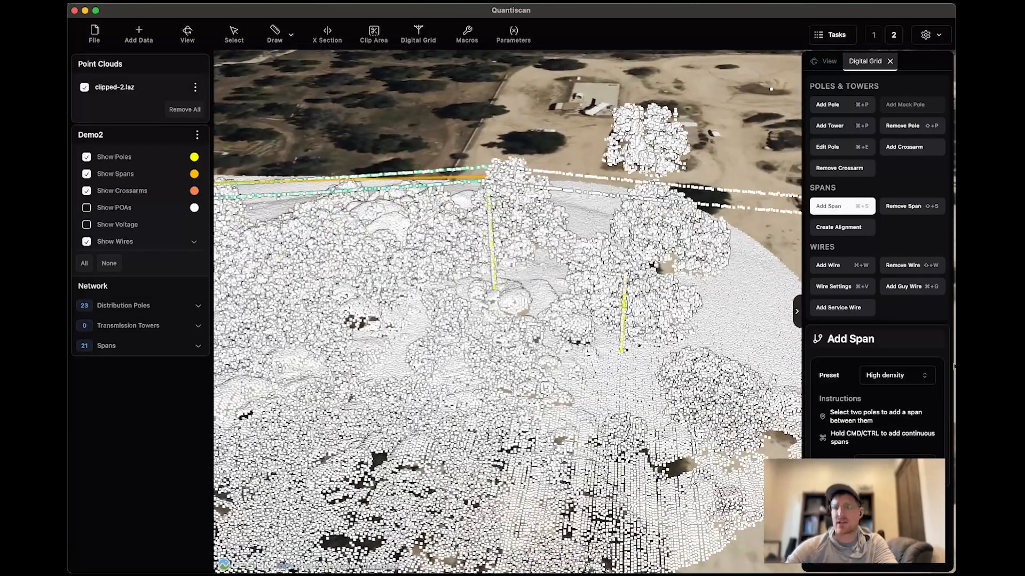
left_click(913, 377)
left_click(893, 413)
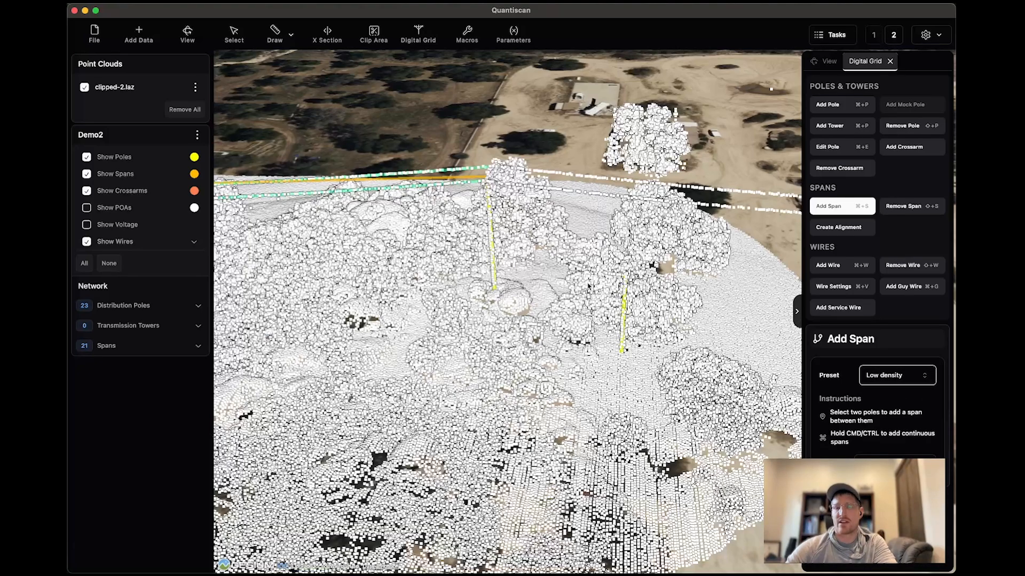
left_click(493, 260)
left_click(623, 304)
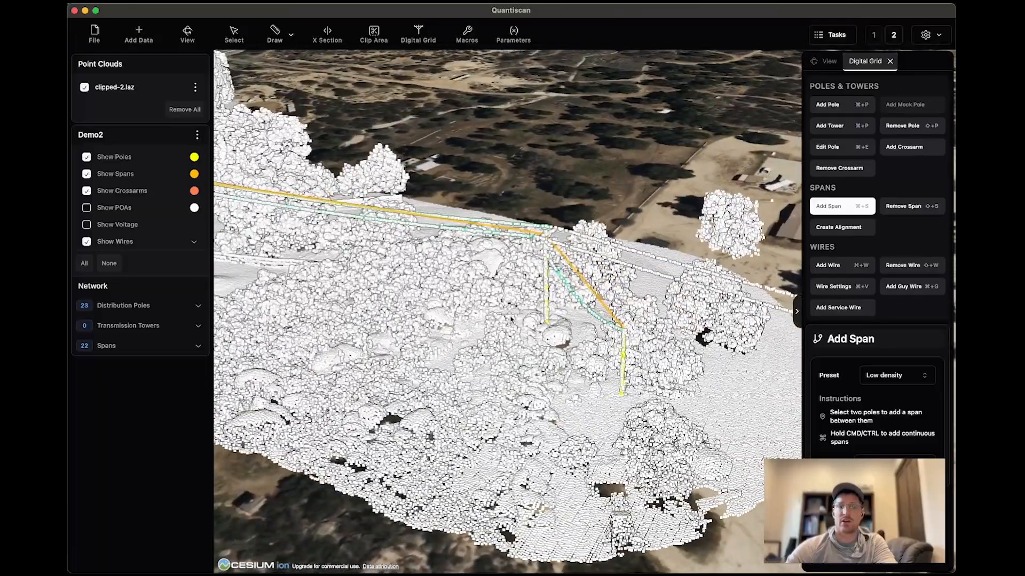
Add a crossarm in Auto mode to the last main-line pole, where the span to the short pole starts.
scroll(609, 312, "up", 3)
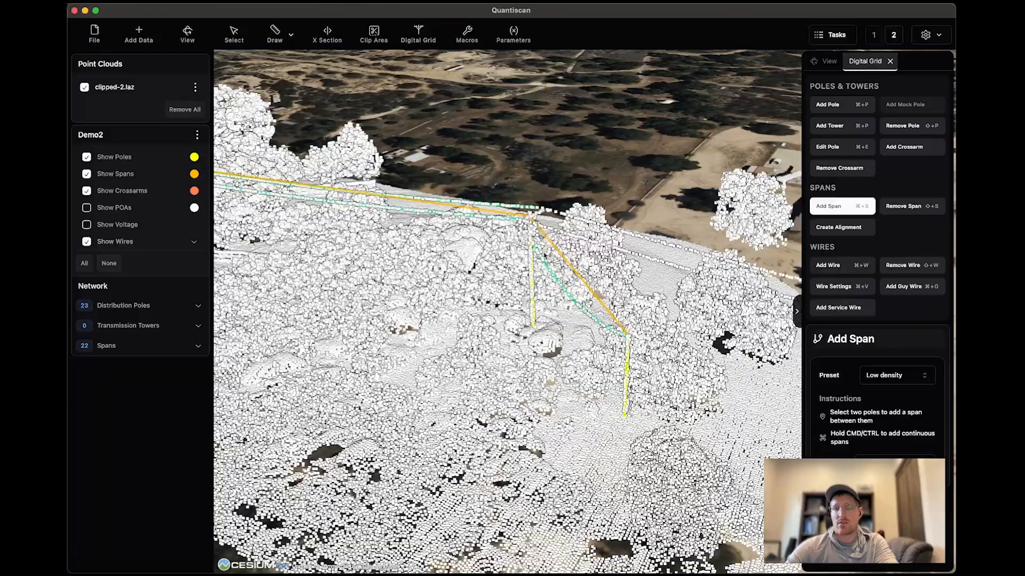
scroll(514, 254, "up", 5)
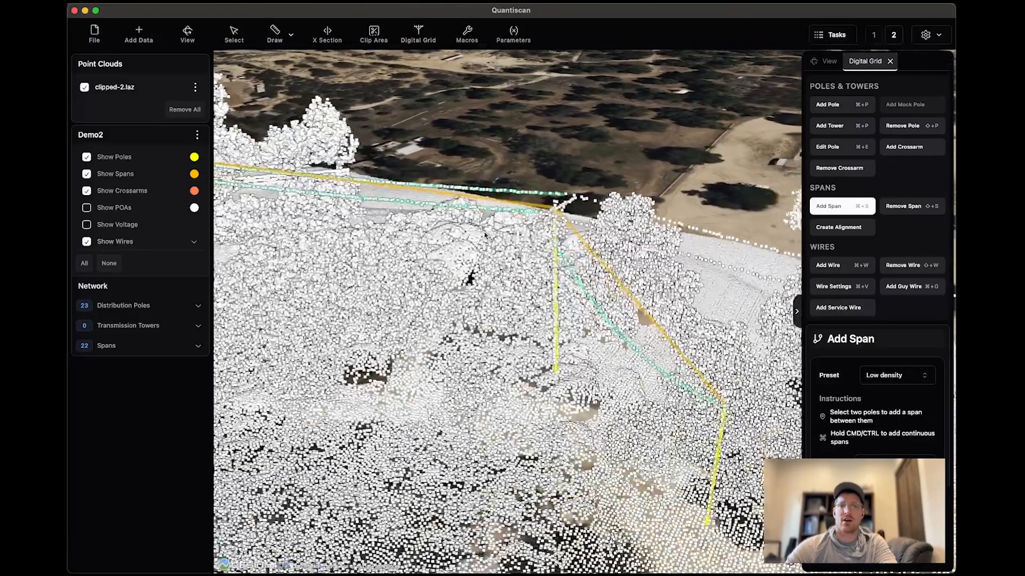
scroll(525, 273, "down", 2)
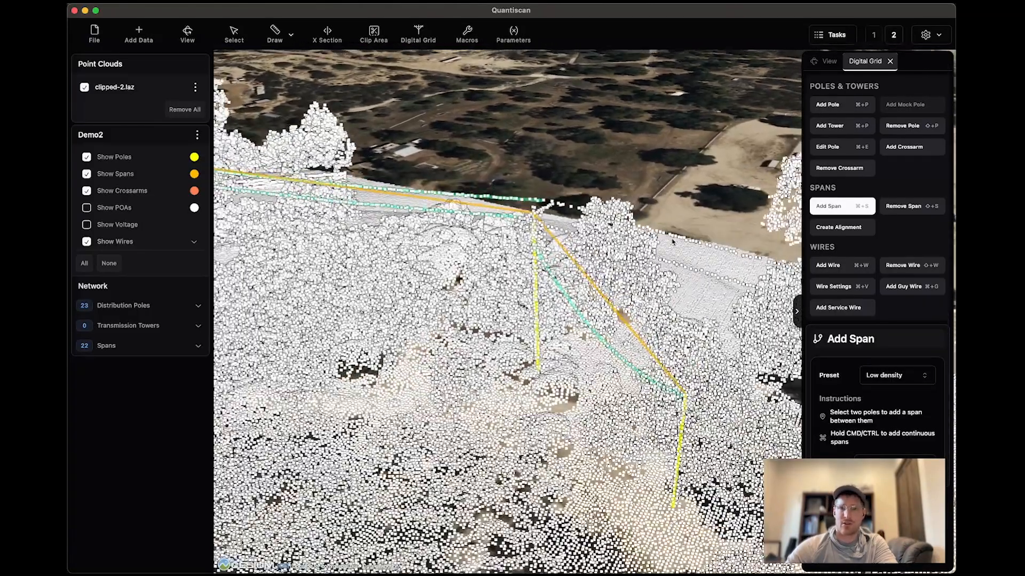
left_click_drag(523, 280, 526, 336)
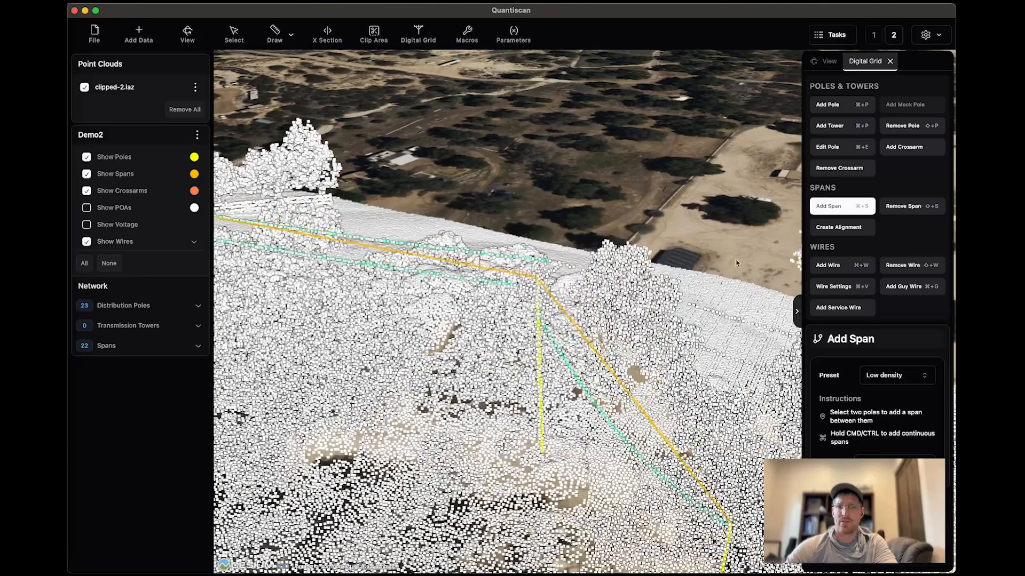
left_click(894, 149)
left_click_drag(481, 376, 482, 305)
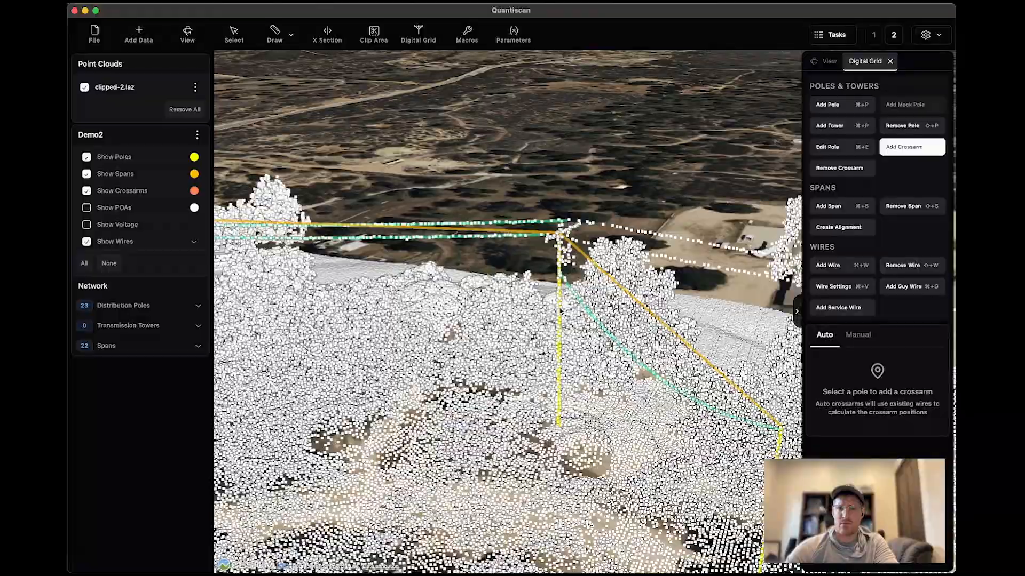
middle_click_drag(545, 339, 584, 365)
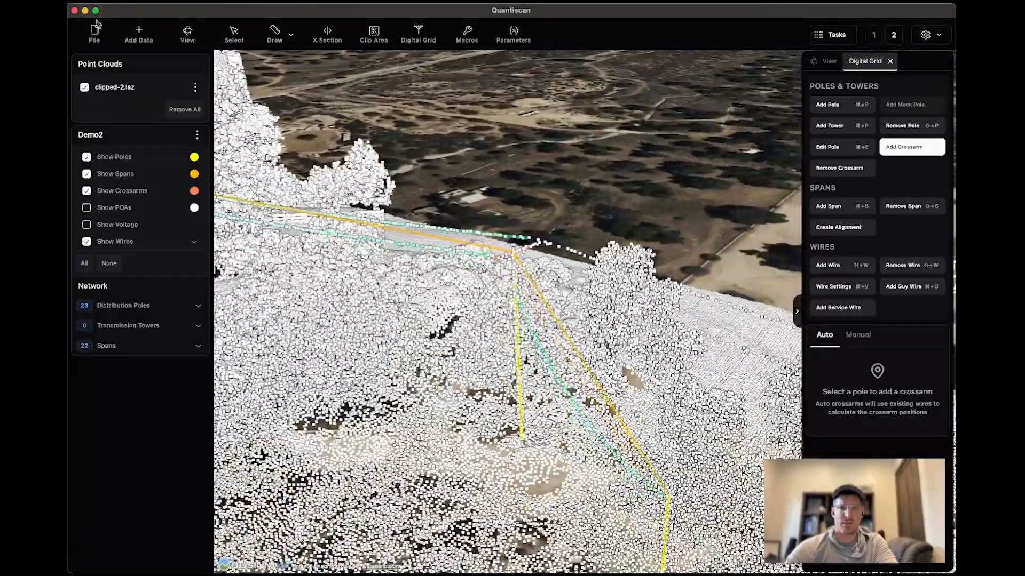
Hide the point cloud temporarily to inspect the crossarm, span and wire at the end of the main line.
left_click(85, 87)
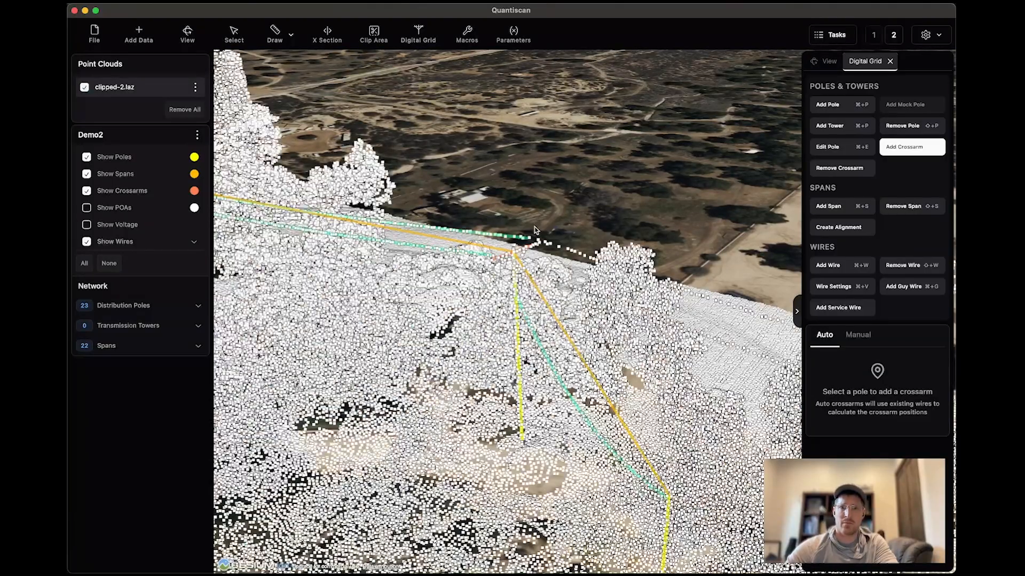
middle_click_drag(534, 381, 570, 355)
left_click(860, 336)
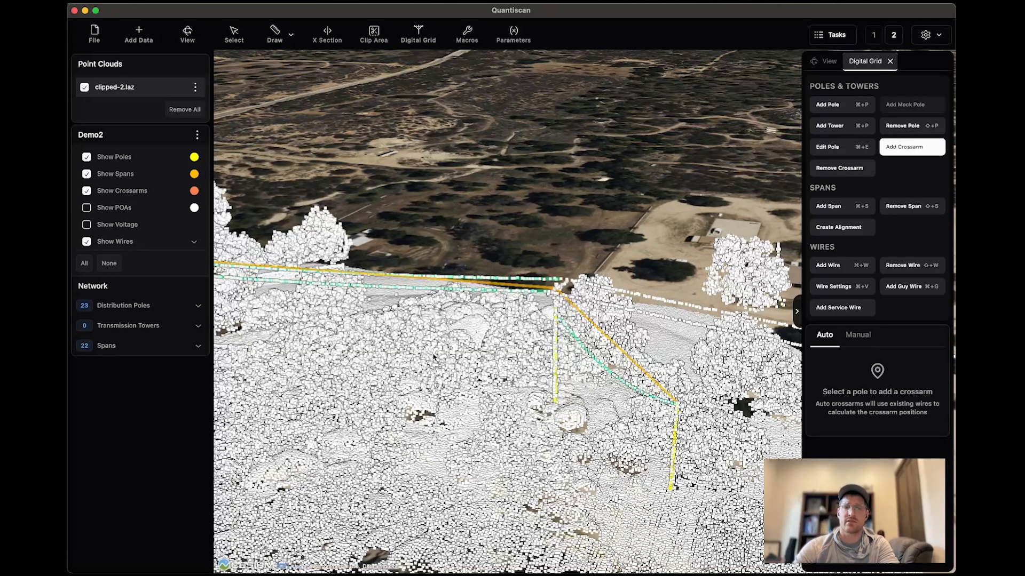
Extract the short pole across the clearing from the main line, at the end of the single wire.
left_click_drag(433, 357, 621, 357)
scroll(480, 350, "down", 5)
left_click_drag(331, 352, 582, 346)
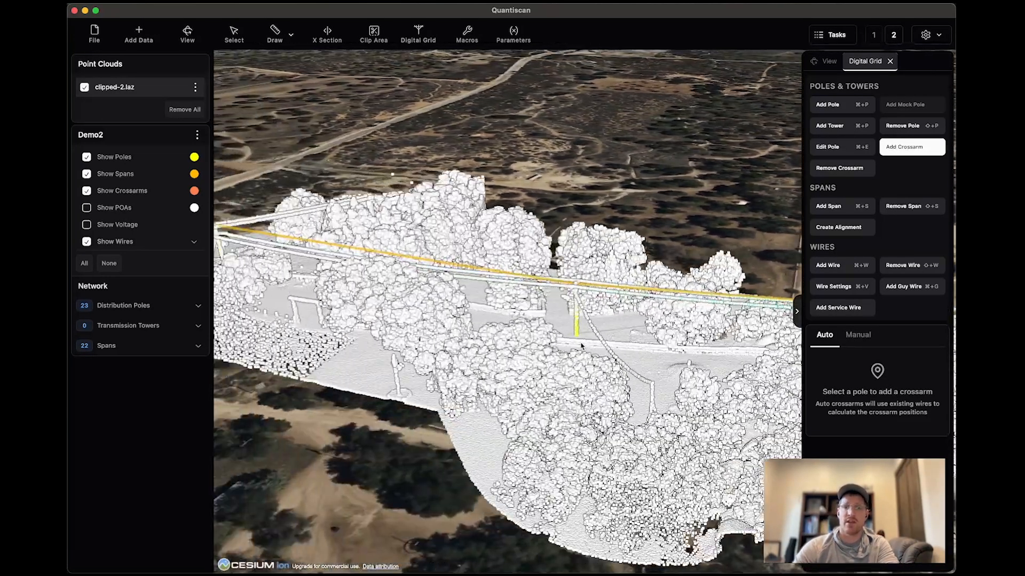
scroll(582, 346, "up", 5)
left_click_drag(481, 397, 527, 404)
middle_click_drag(527, 404, 486, 400)
scroll(486, 401, "up", 5)
scroll(486, 401, "up", 2)
scroll(486, 401, "down", 8)
middle_click_drag(469, 453, 422, 469)
left_click_drag(421, 469, 528, 377)
middle_click_drag(449, 452, 472, 458)
left_click(836, 105)
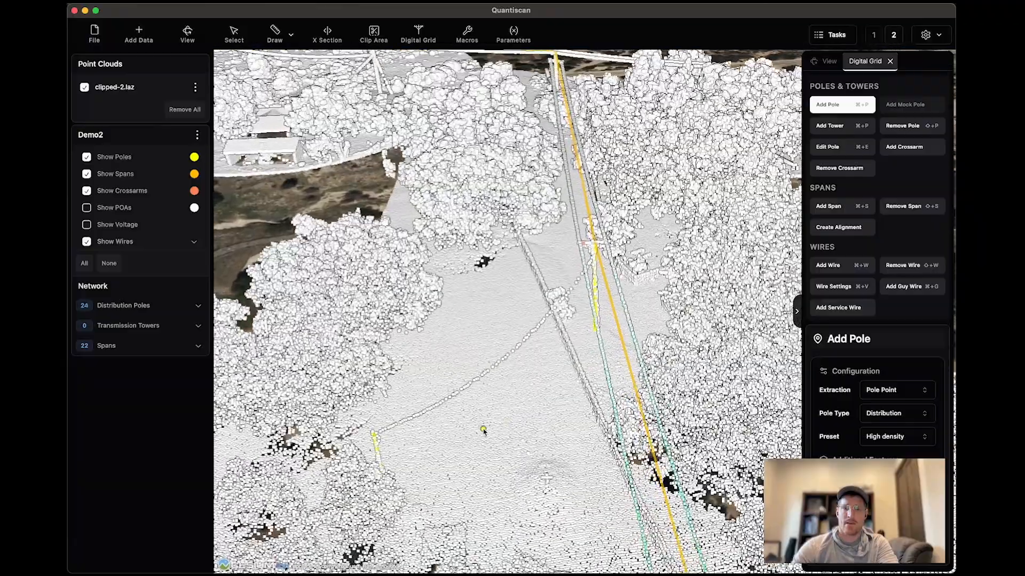
scroll(483, 430, "up", 3)
left_click_drag(483, 430, 507, 398)
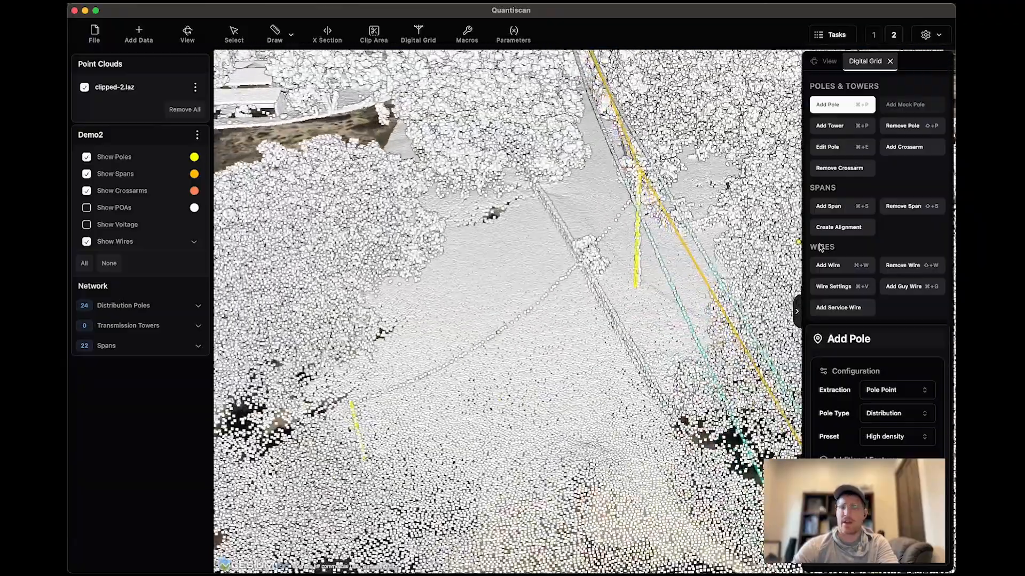
Add a span with the Low density preset between the main-line pole and the short pole across the clearing.
left_click(837, 206)
scroll(684, 226, "up", 2)
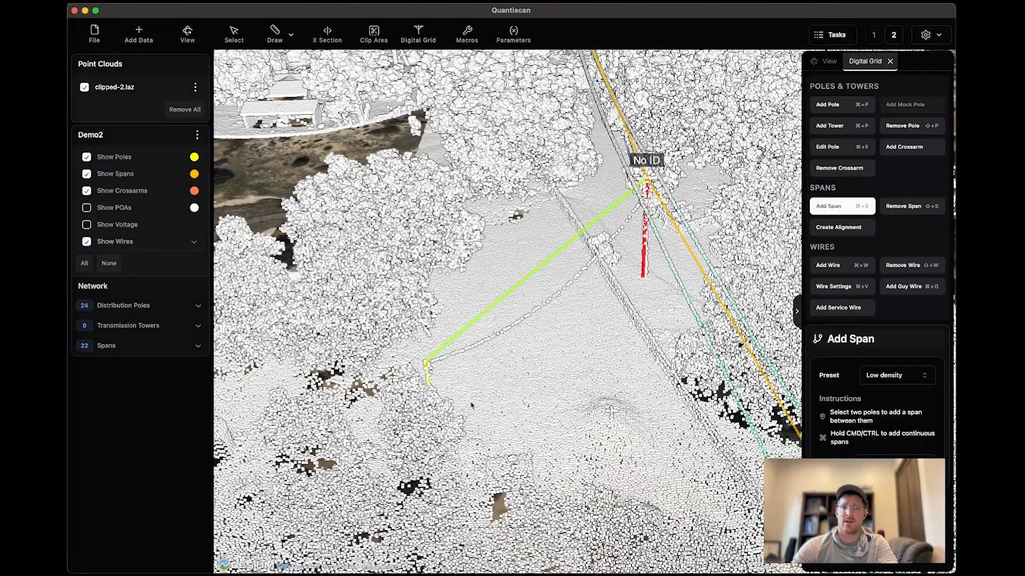
scroll(472, 406, "down", 2)
middle_click_drag(473, 405, 498, 386)
Add a crossarm in Auto mode to the corner pole where the main line changes direction.
left_click_drag(399, 226, 551, 494)
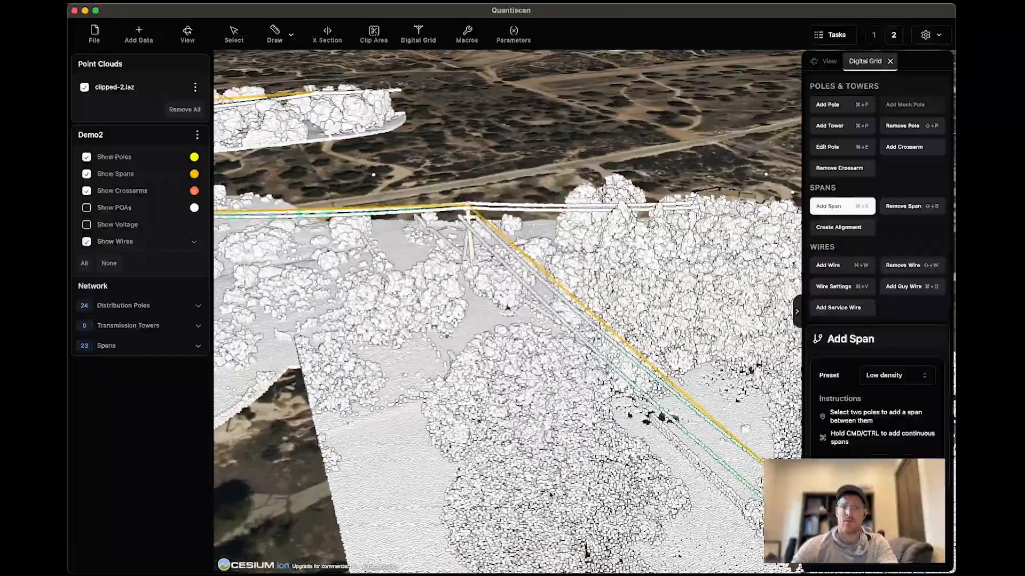
left_click_drag(475, 267, 535, 385)
scroll(536, 380, "up", 4)
middle_click_drag(537, 380, 580, 388)
scroll(582, 389, "up", 3)
left_click_drag(658, 399, 579, 356)
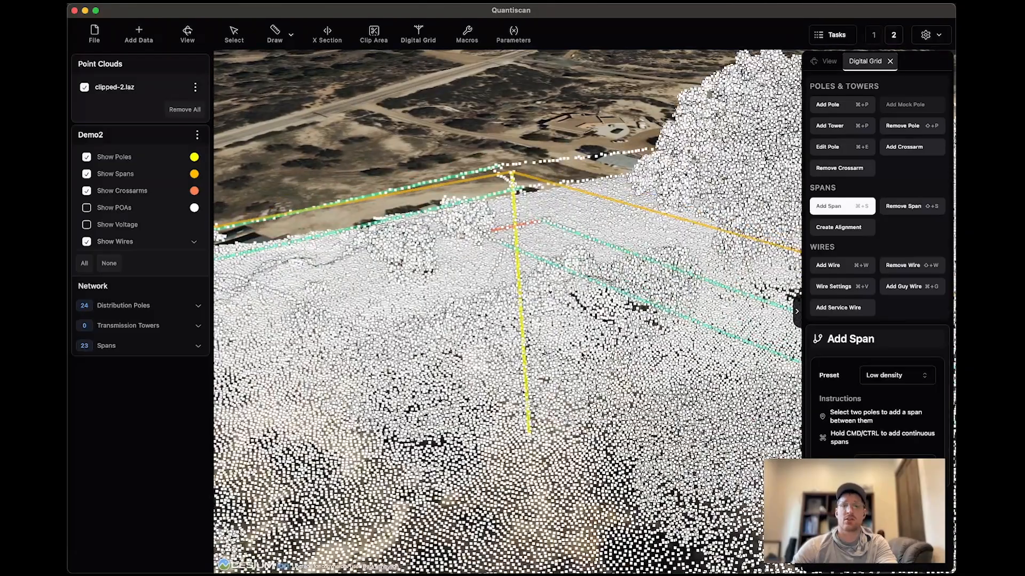
scroll(579, 356, "down", 5)
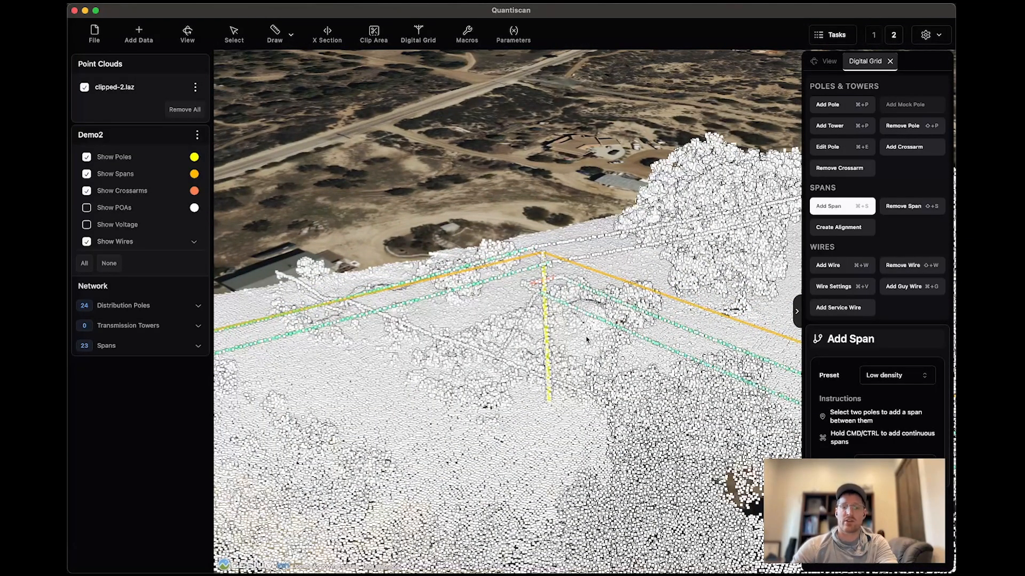
scroll(569, 342, "up", 4)
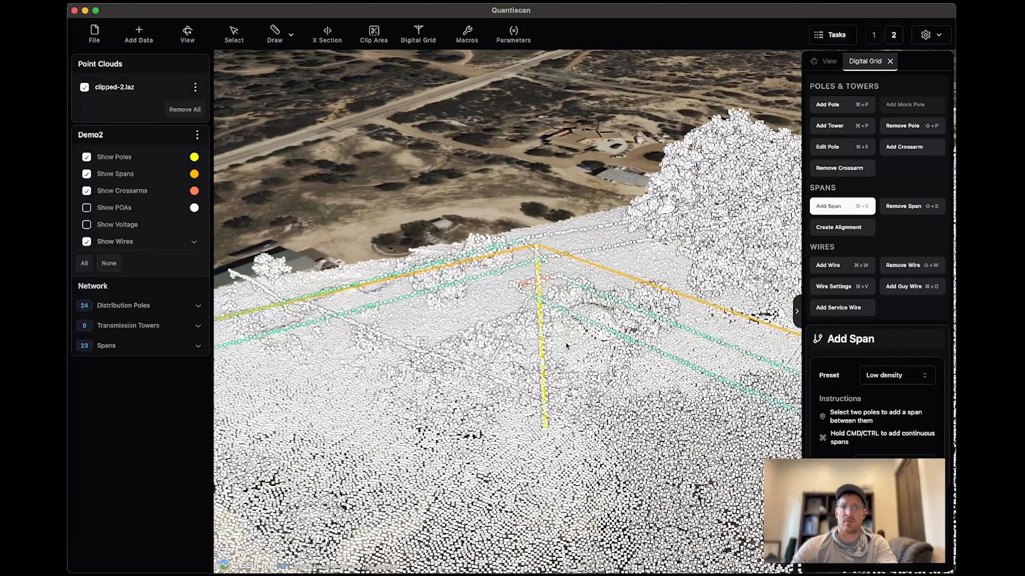
left_click(901, 149)
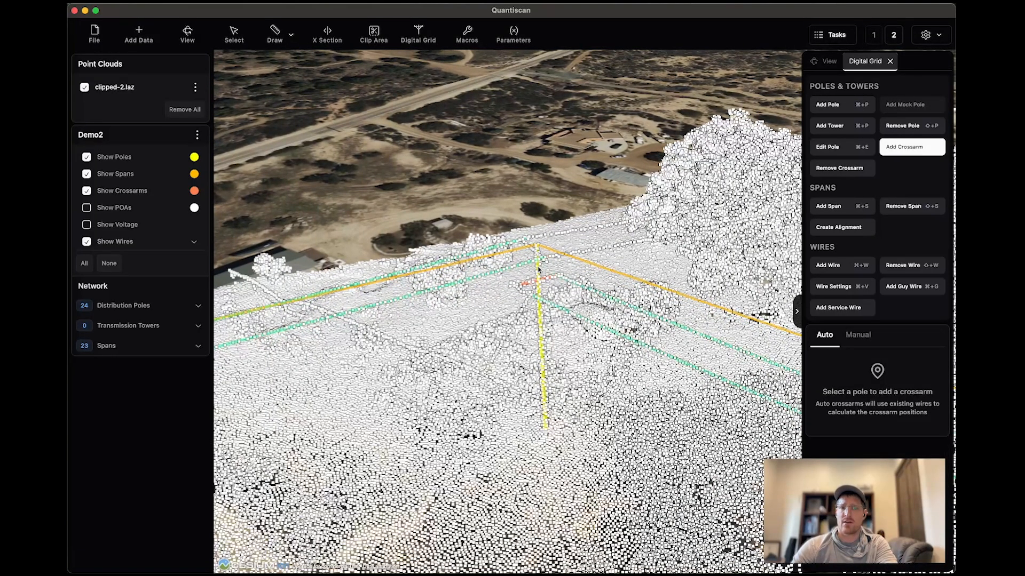
scroll(539, 277, "up", 5)
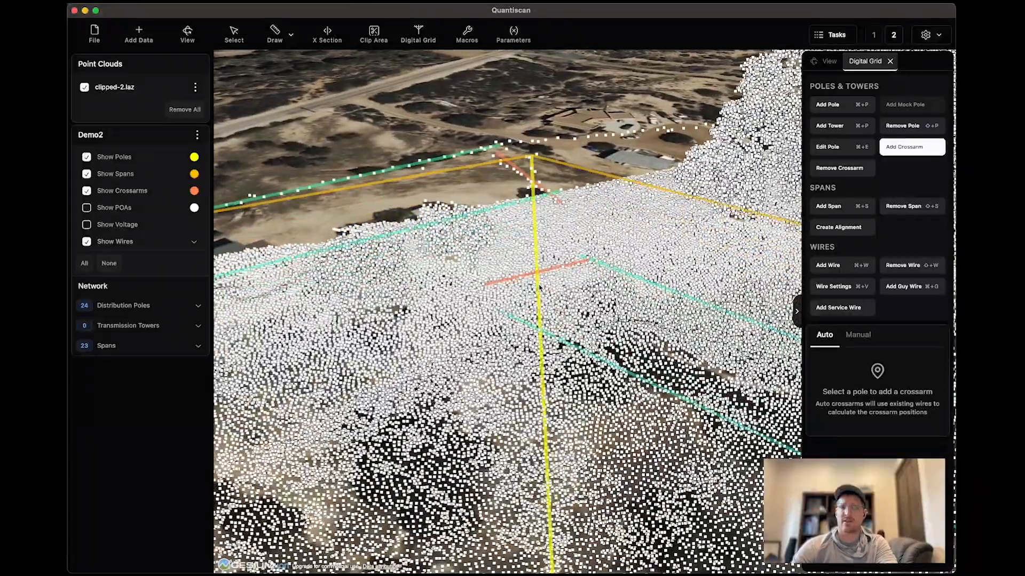
Add a guy wire to the corner pole from two points picked along the guy in the point cloud.
scroll(539, 287, "down", 5)
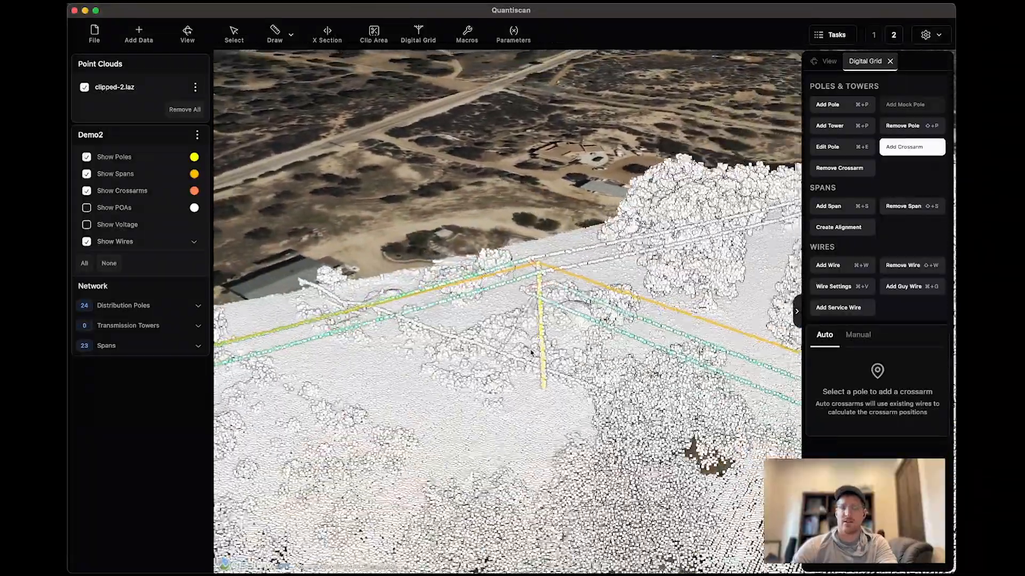
left_click_drag(532, 352, 544, 352)
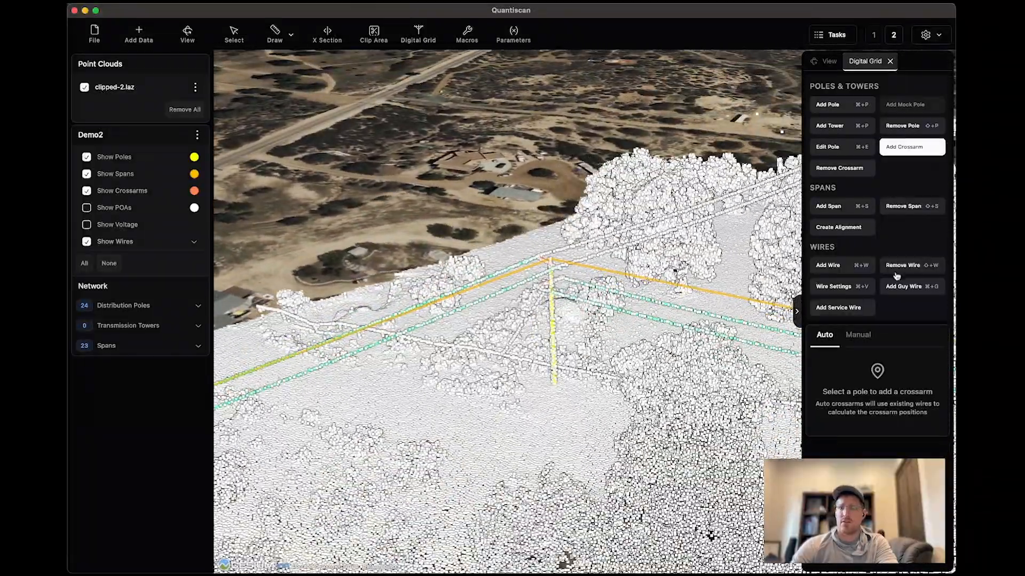
left_click(907, 287)
scroll(560, 297, "up", 5)
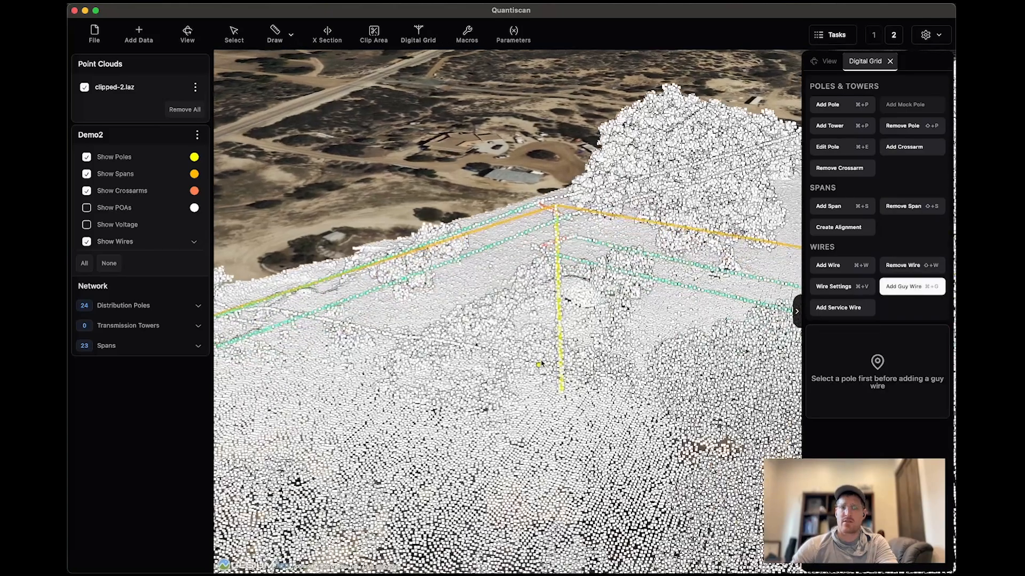
left_click(560, 305)
left_click_drag(538, 384, 634, 391)
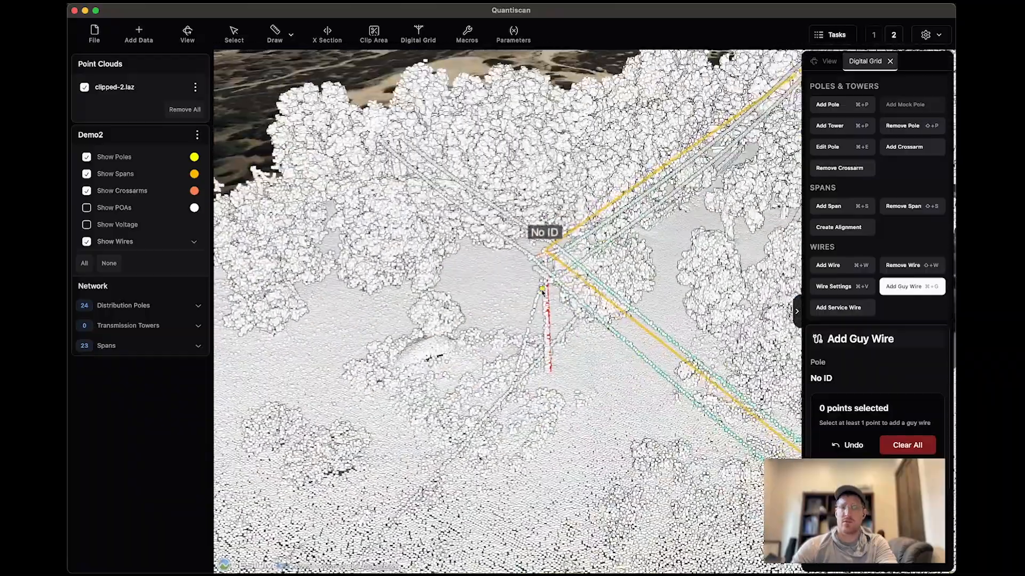
left_click(531, 319)
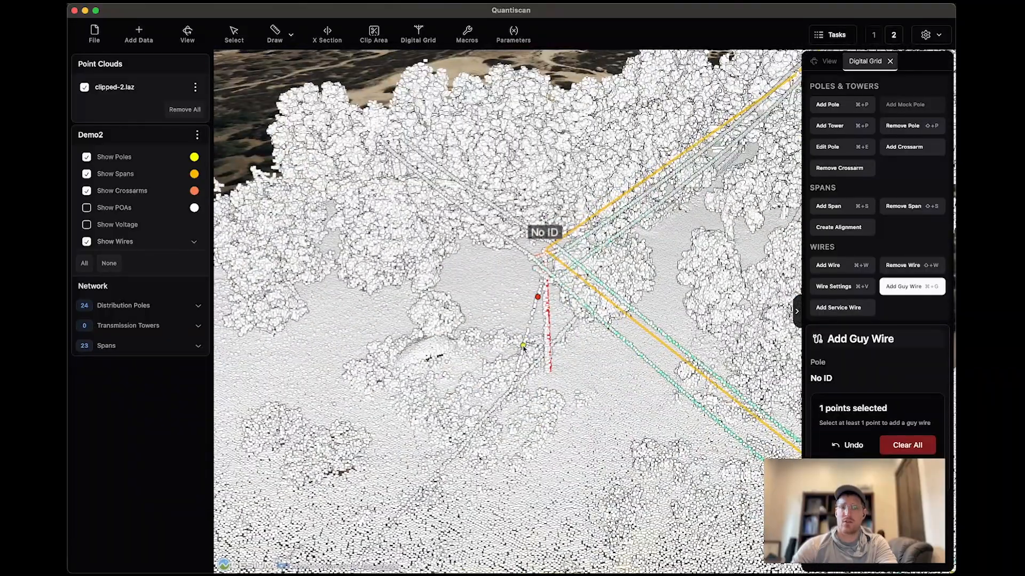
left_click(523, 347)
left_click_drag(523, 348, 522, 404)
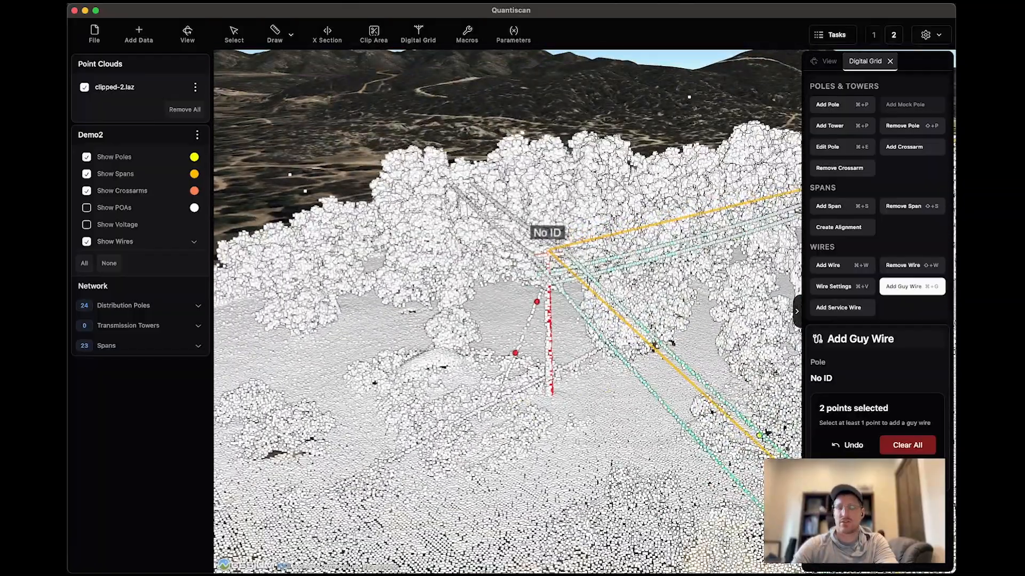
key("Return")
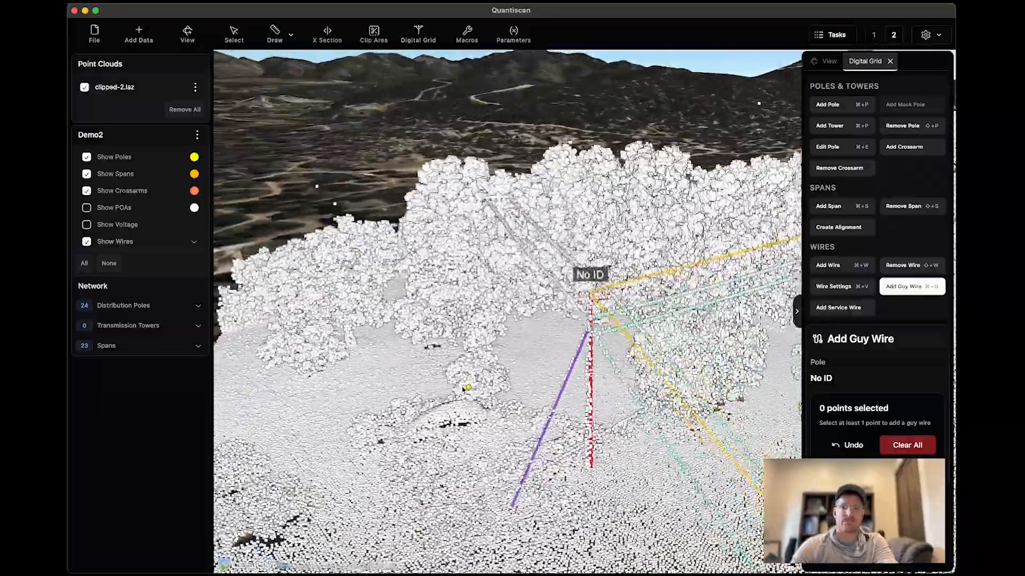
Extract the distribution pole beside the trees past the corner pole, using Pole Point extraction and the High density preset.
left_click_drag(464, 389, 465, 401)
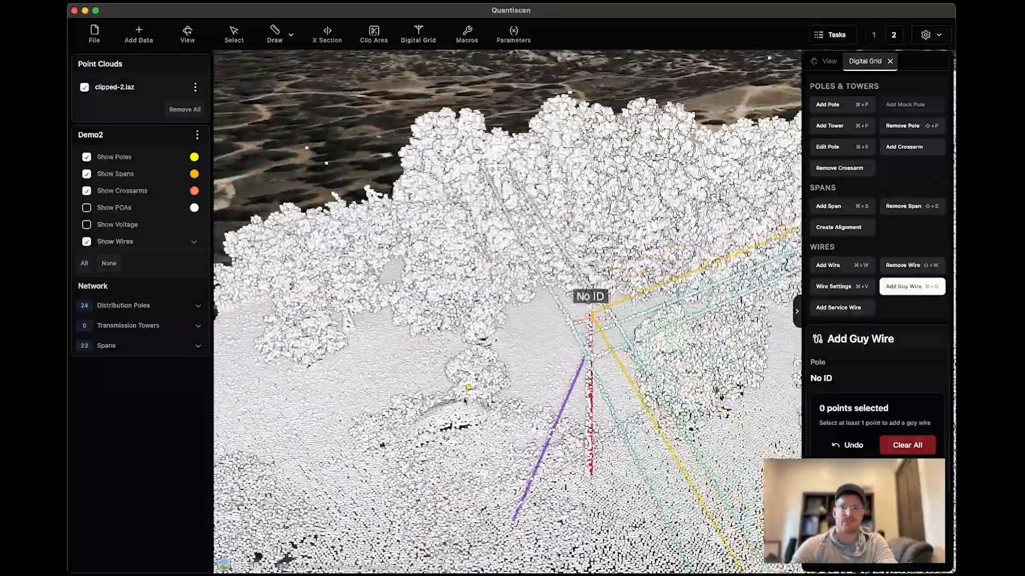
left_click_drag(485, 337, 569, 369)
left_click(830, 109)
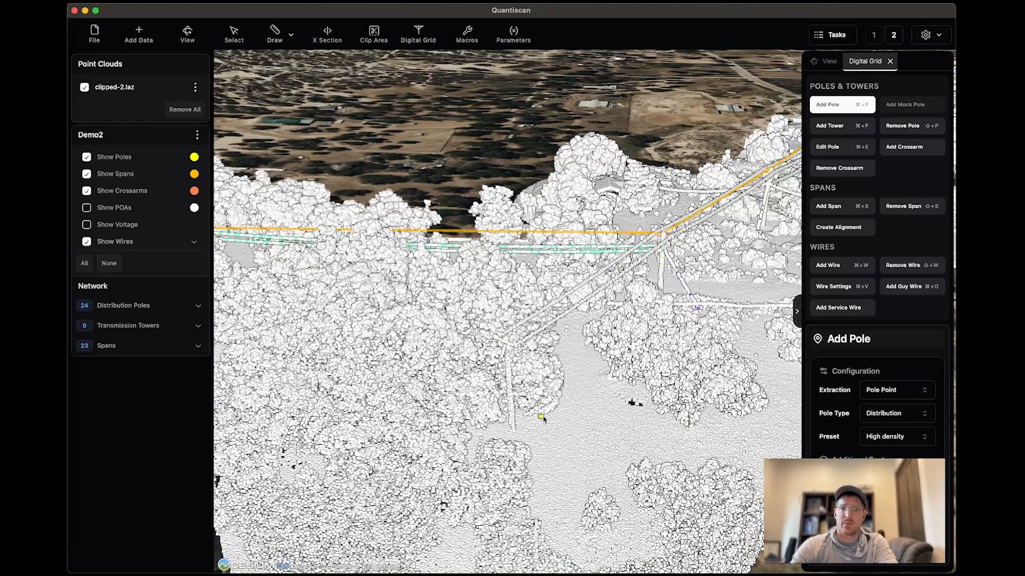
left_click_drag(552, 418, 510, 418)
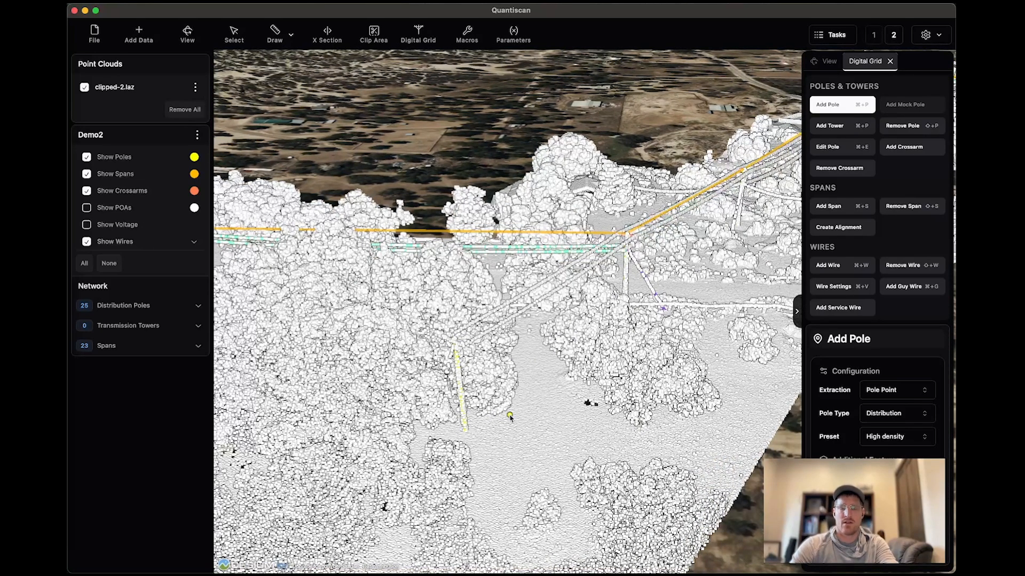
Add a span with the Low density preset between the new end pole and the corner pole.
key("super+s")
left_click(462, 394)
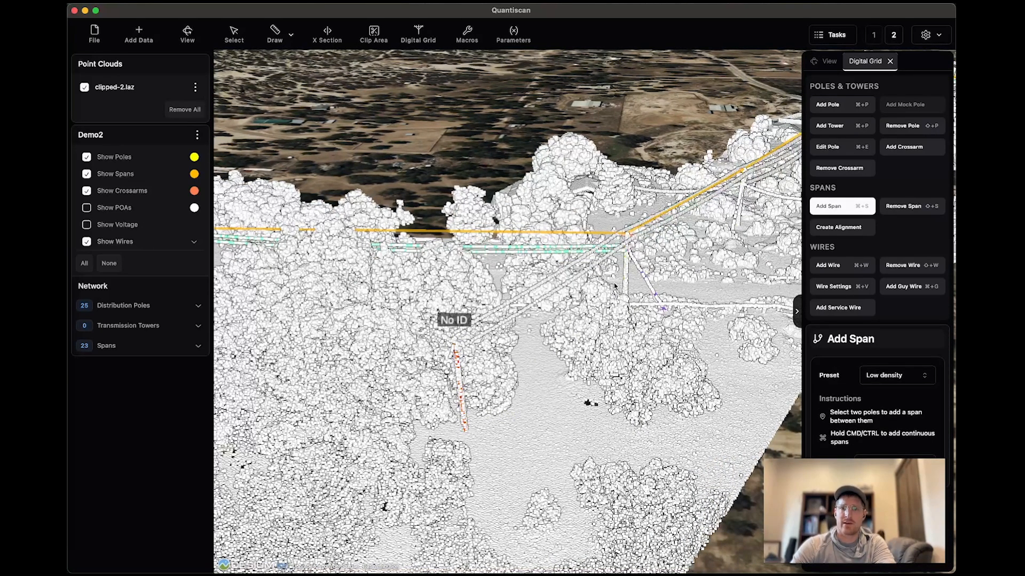
left_click(617, 306)
middle_click_drag(557, 419, 480, 391)
scroll(480, 390, "up", 3)
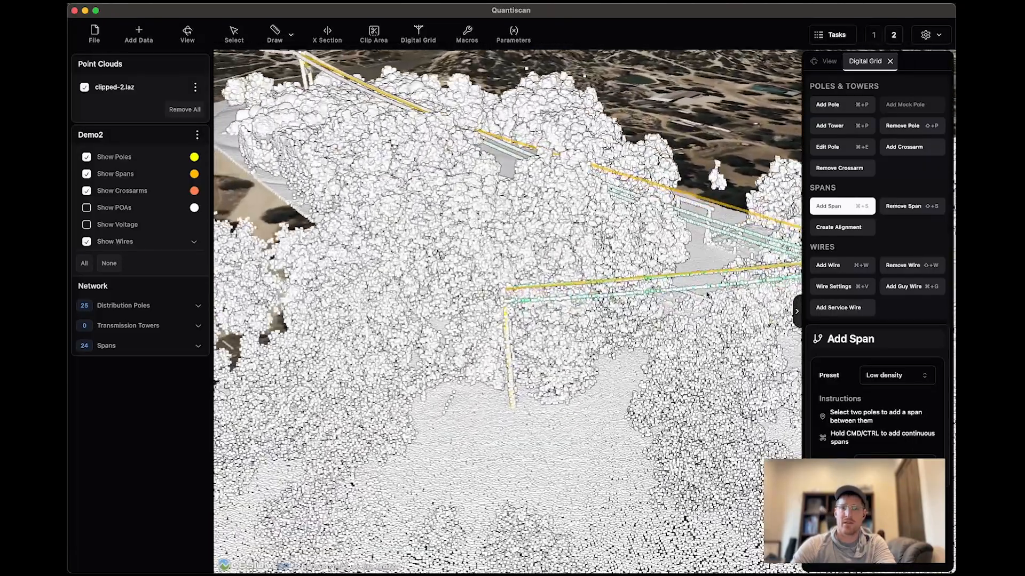
Add a guy wire to the new end pole from two points picked along the guy beside it.
left_click(896, 287)
left_click(504, 303)
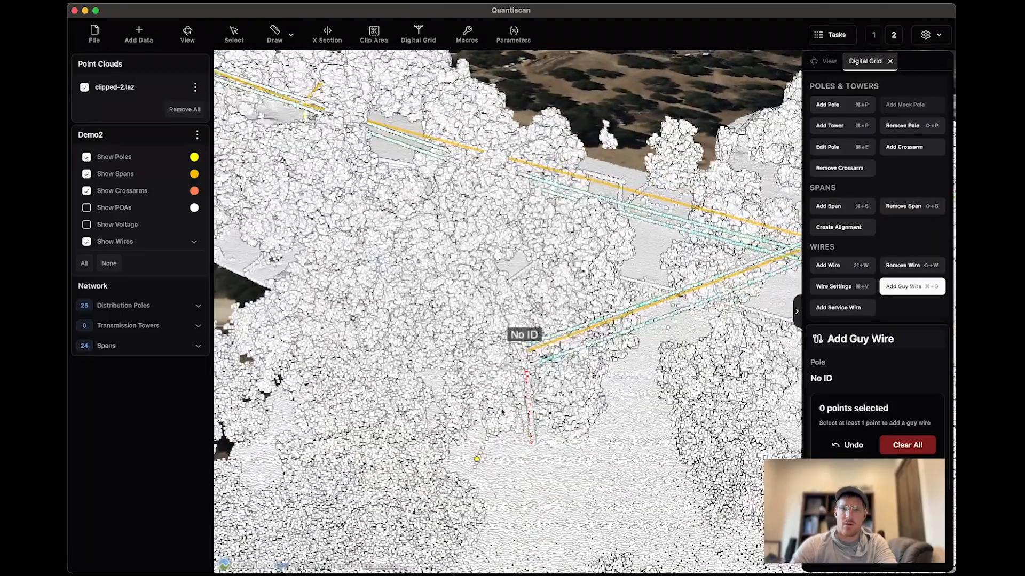
left_click(501, 411)
left_click(521, 384)
key("Return")
middle_click_drag(544, 418, 623, 400)
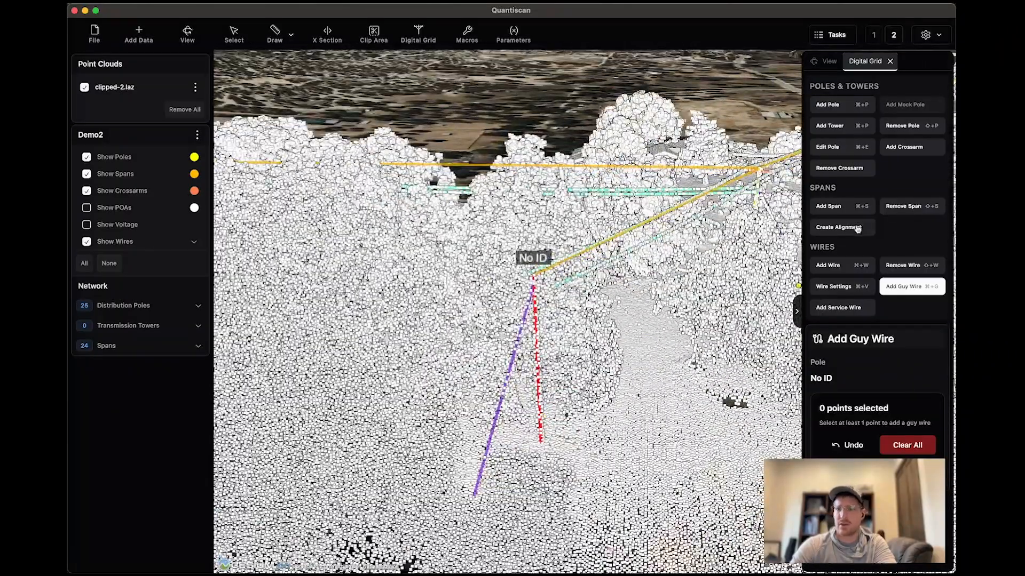
Add a crossarm in Auto mode to the new end pole and inspect it with the point cloud temporarily hidden.
left_click(896, 152)
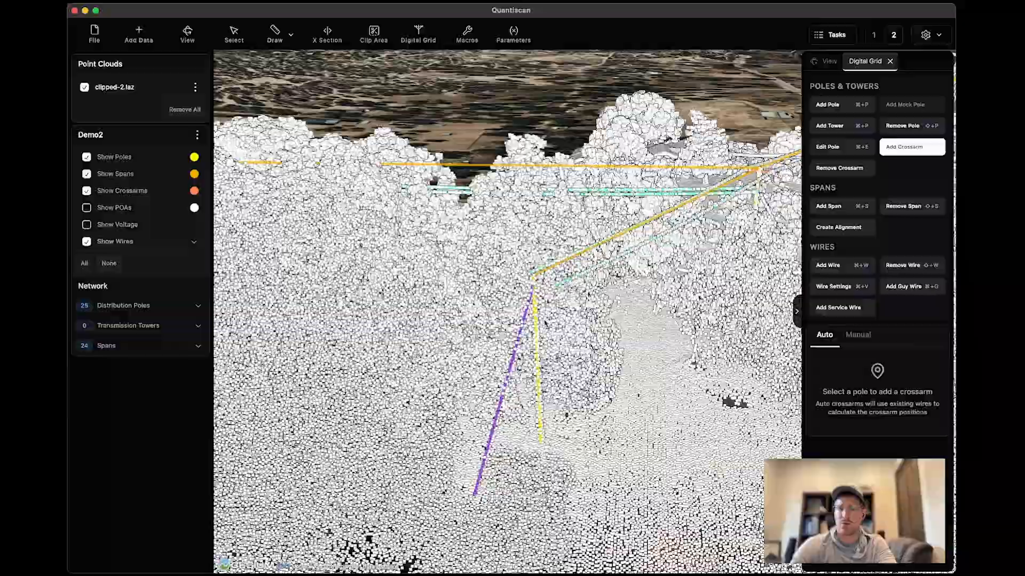
scroll(555, 353, "up", 8)
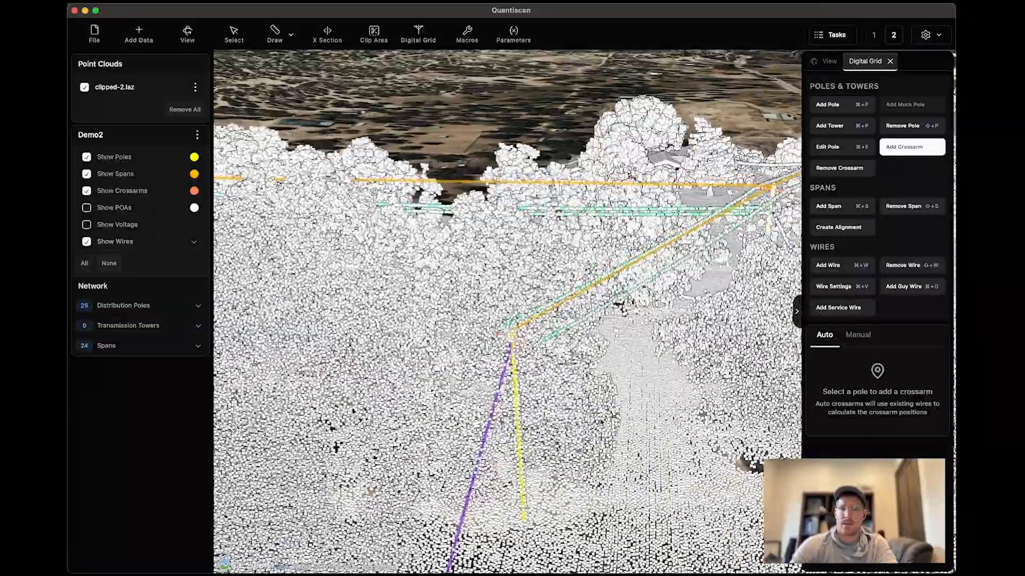
scroll(603, 397, "down", 3)
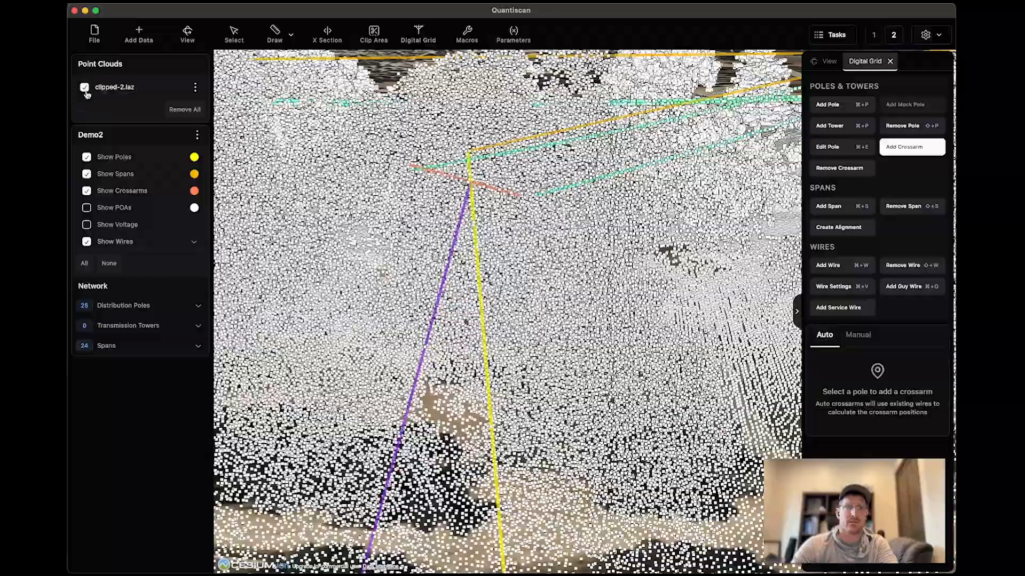
left_click(85, 90)
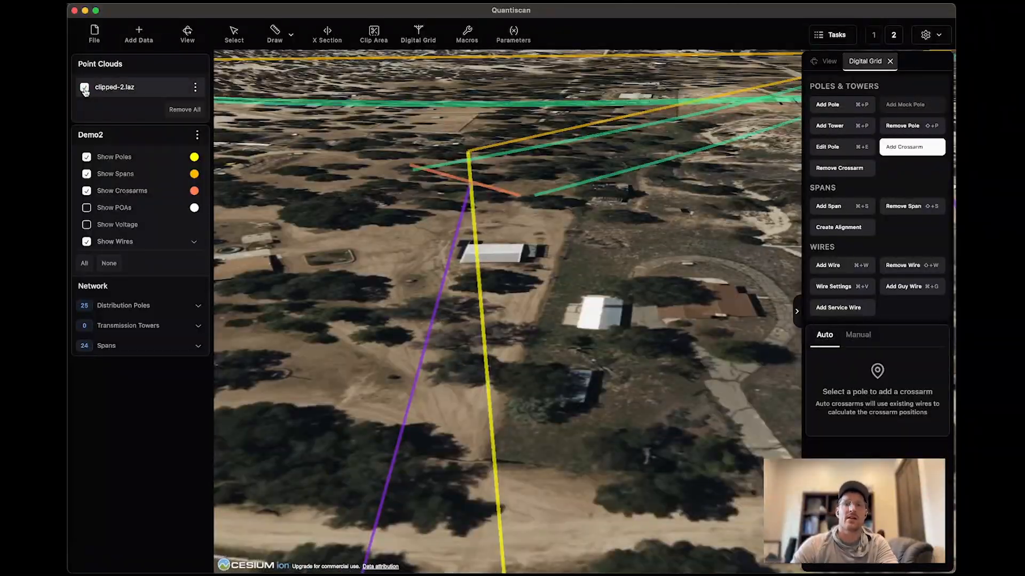
scroll(514, 305, "down", 5)
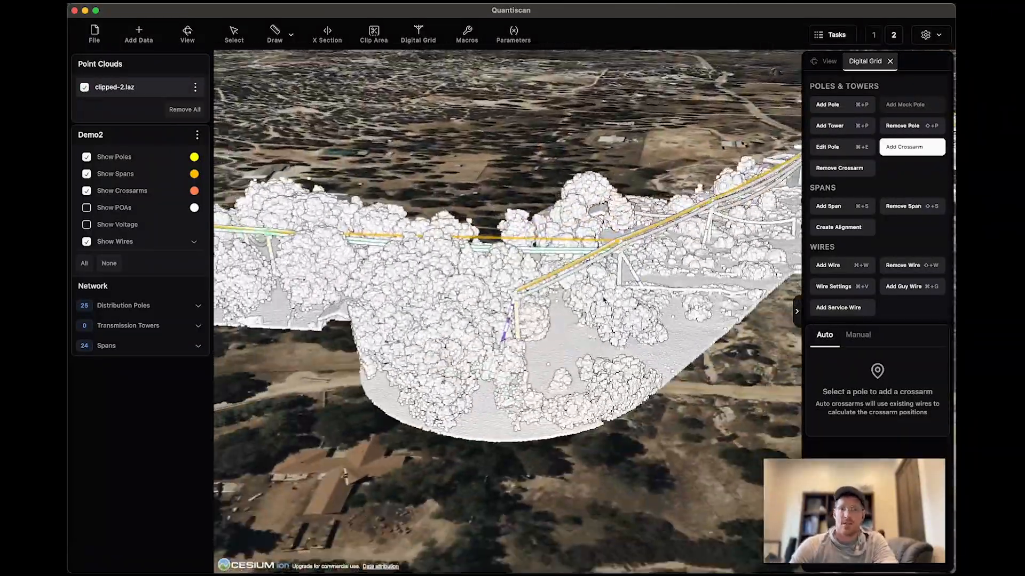
Add a service wire from the main-line pole near the house, picking points along the wire with the anchor point at the building.
scroll(525, 394, "up", 5)
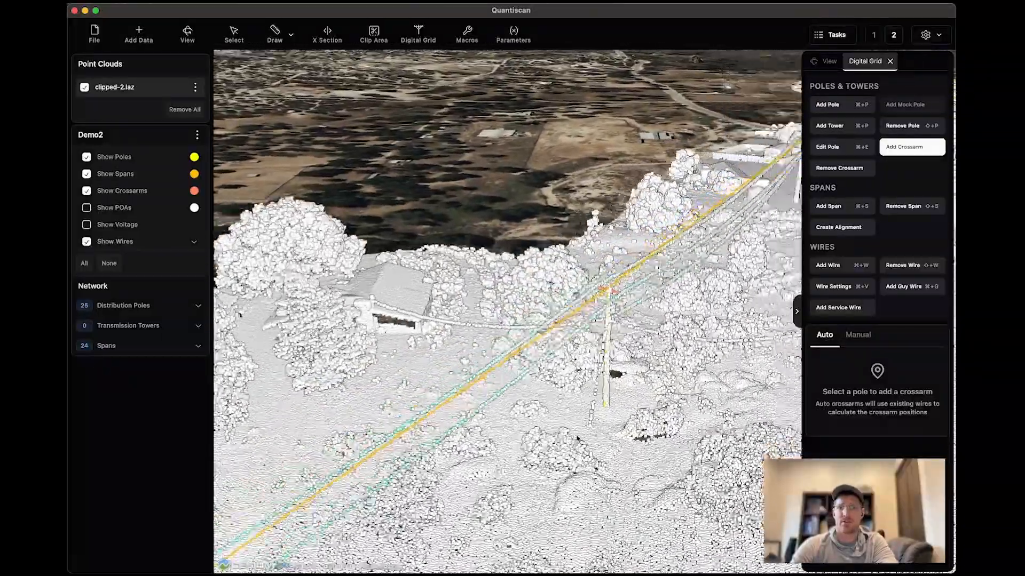
middle_click_drag(577, 438, 721, 451)
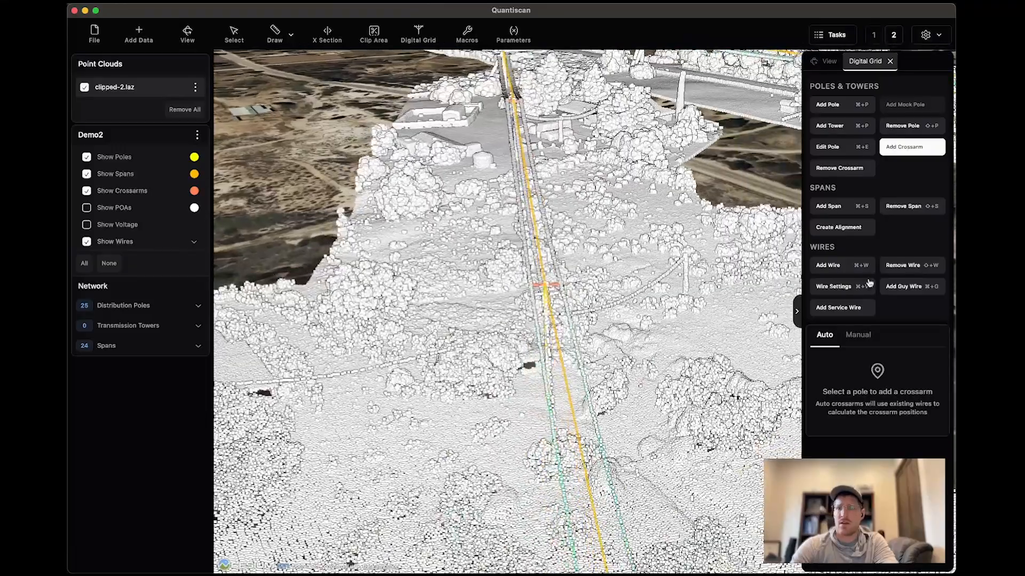
left_click(845, 309)
middle_click_drag(454, 376, 528, 391)
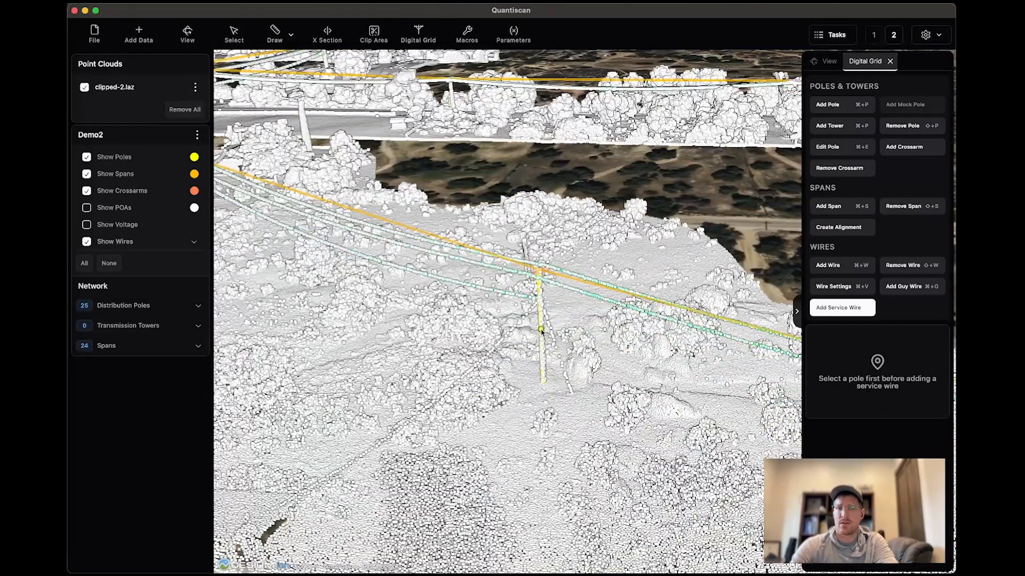
scroll(541, 335, "up", 3)
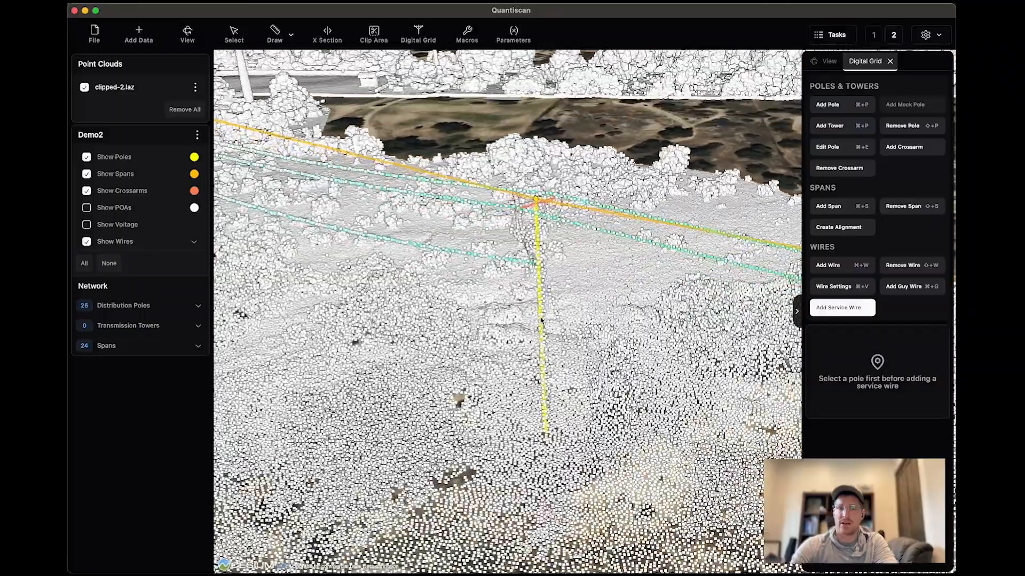
left_click(542, 335)
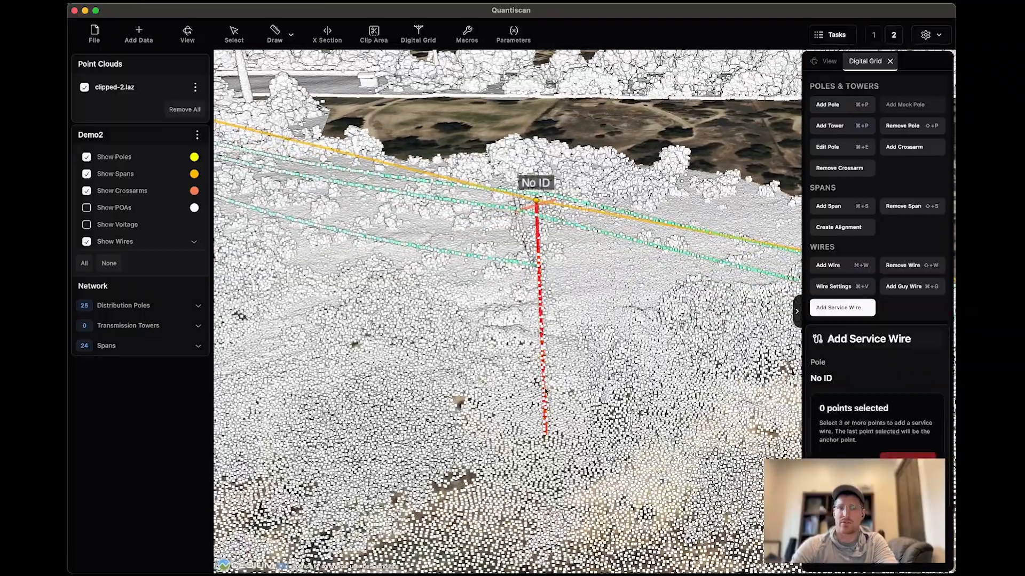
scroll(546, 390, "down", 5)
middle_click_drag(546, 393, 528, 404)
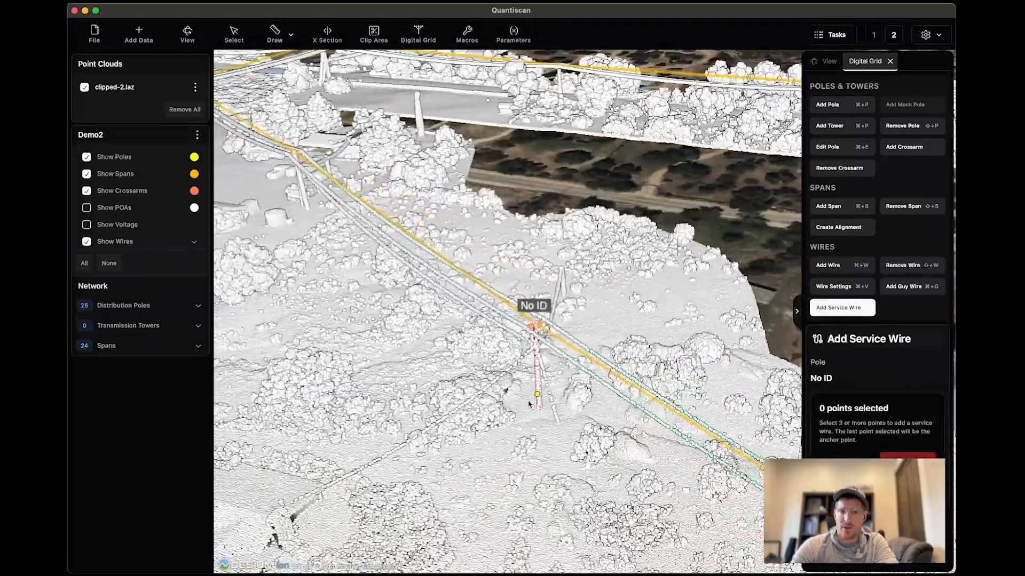
left_click(526, 354)
middle_click_drag(526, 355, 495, 407)
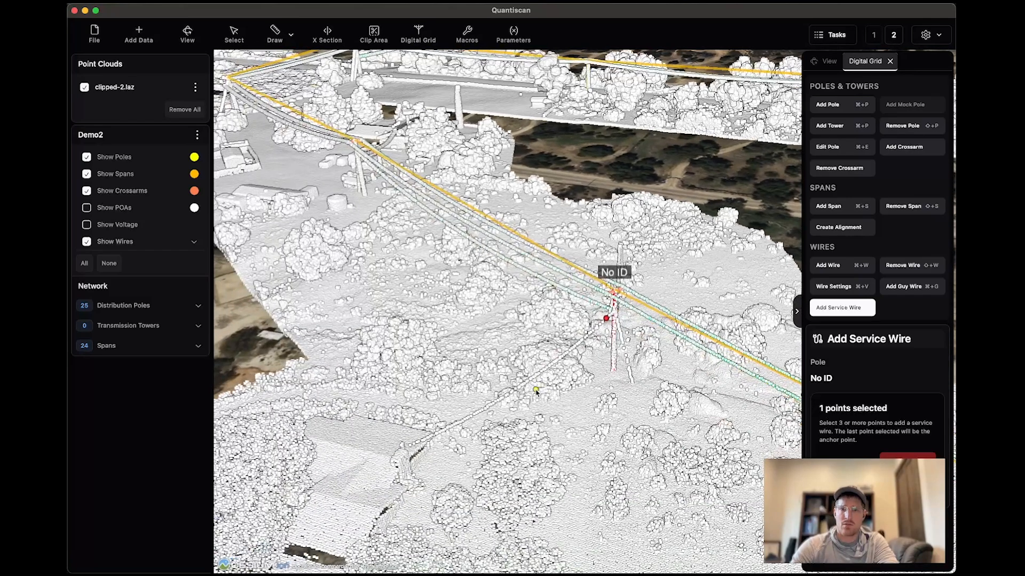
left_click(479, 412)
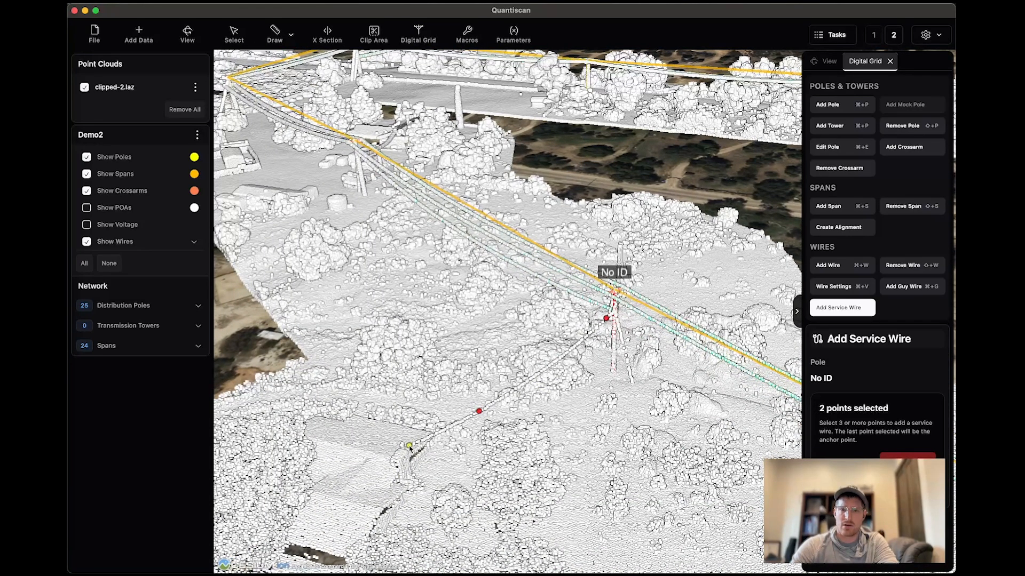
middle_click_drag(445, 477, 407, 471)
left_click(848, 464)
left_click_drag(794, 455, 659, 429)
middle_click_drag(660, 429, 576, 427)
left_click_drag(630, 429, 478, 434)
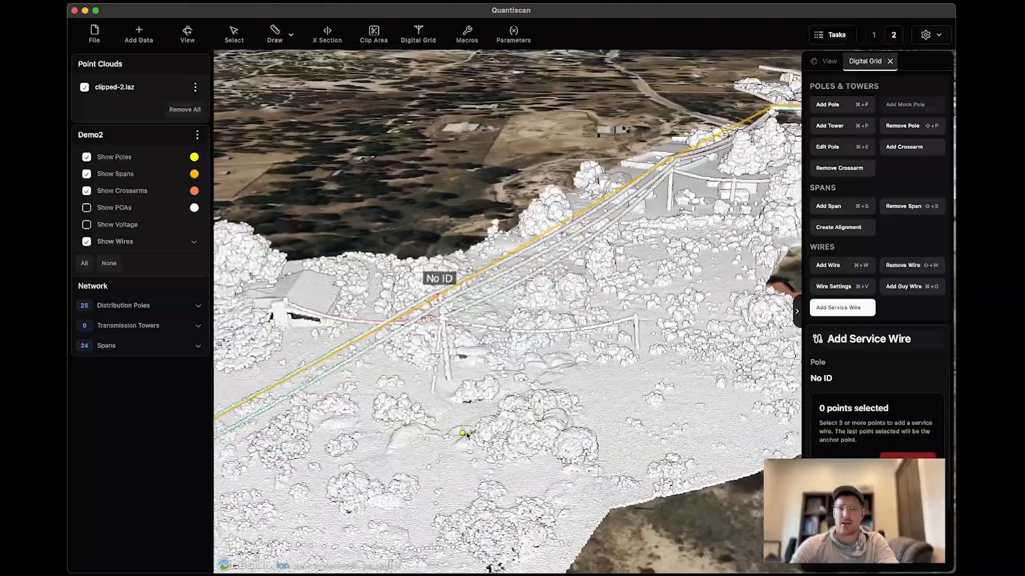
Add a guy wire to the main-line pole near the house from two points picked along the guy beside it.
scroll(453, 404, "up", 3)
middle_click_drag(453, 403, 380, 404)
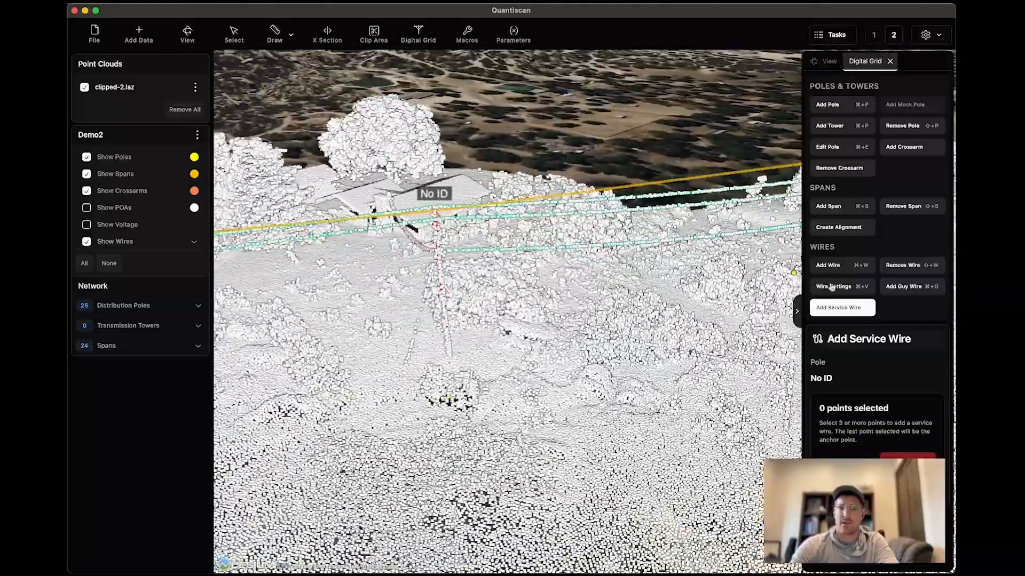
left_click(899, 287)
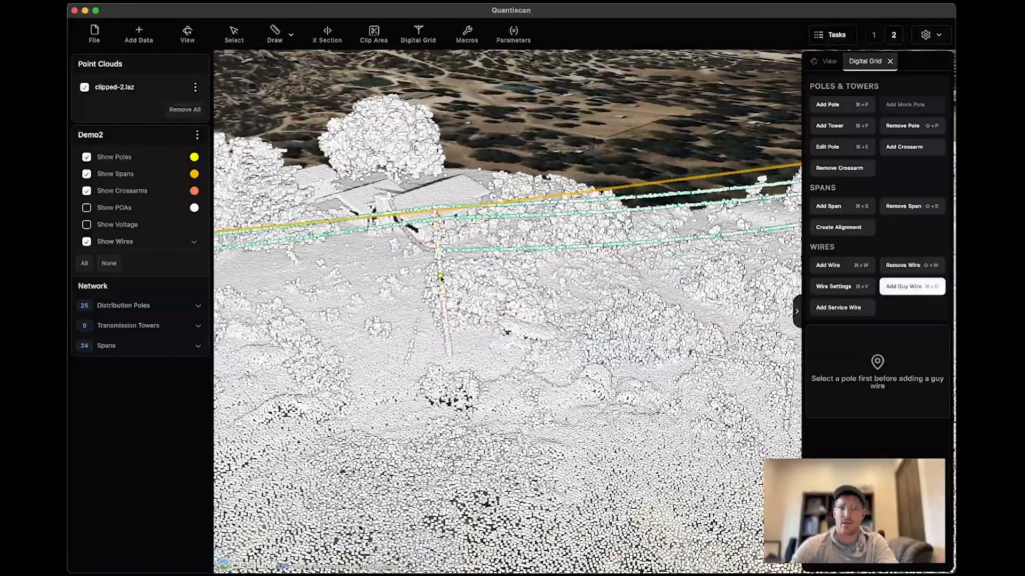
scroll(441, 300, "up", 5)
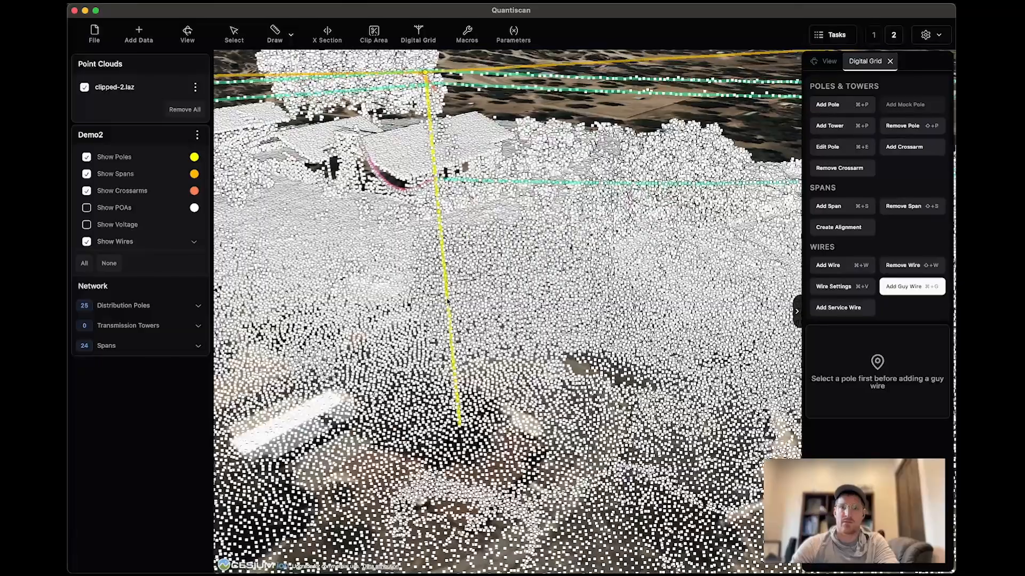
left_click(448, 302)
scroll(440, 312, "down", 5)
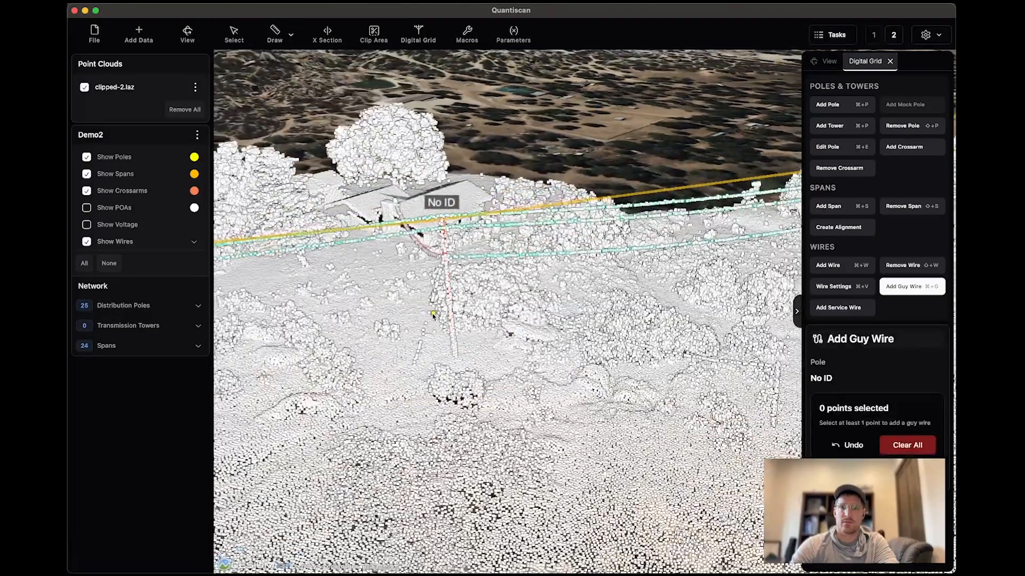
left_click(439, 304)
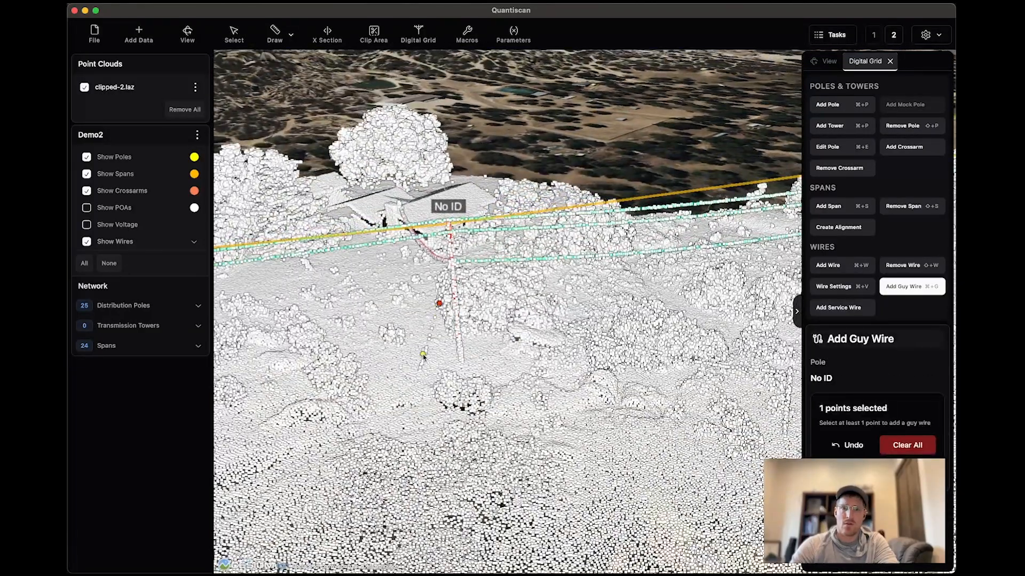
left_click(425, 351)
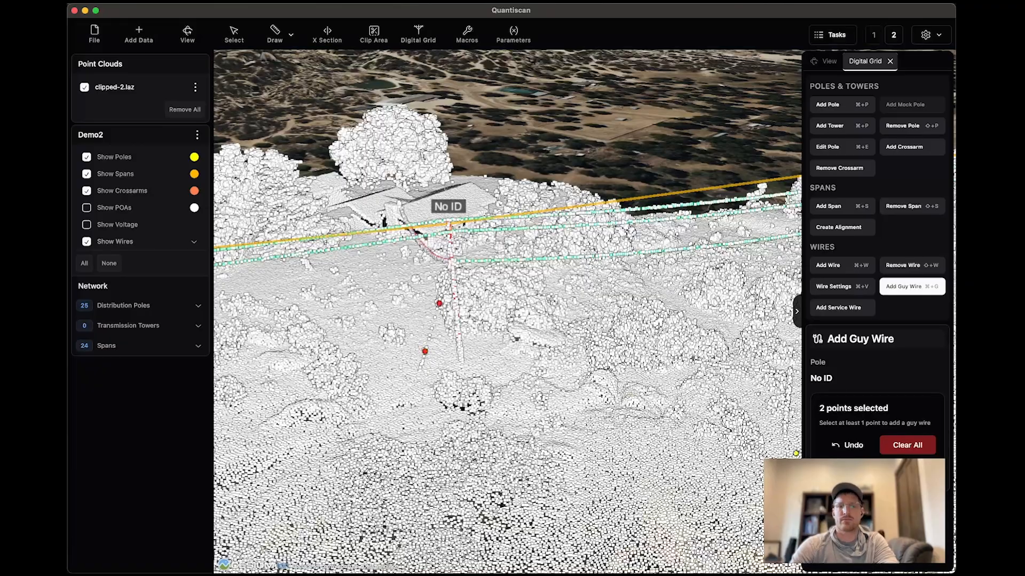
left_click(877, 473)
Add a distribution pole with Pole Point extraction and the High density preset at the side pole opposite the house.
mouse_move(547, 470)
middle_mouse_down()
mouse_move(576, 474)
mouse_move(527, 452)
middle_mouse_up()
scroll(528, 452, "down", 5)
left_click(829, 106)
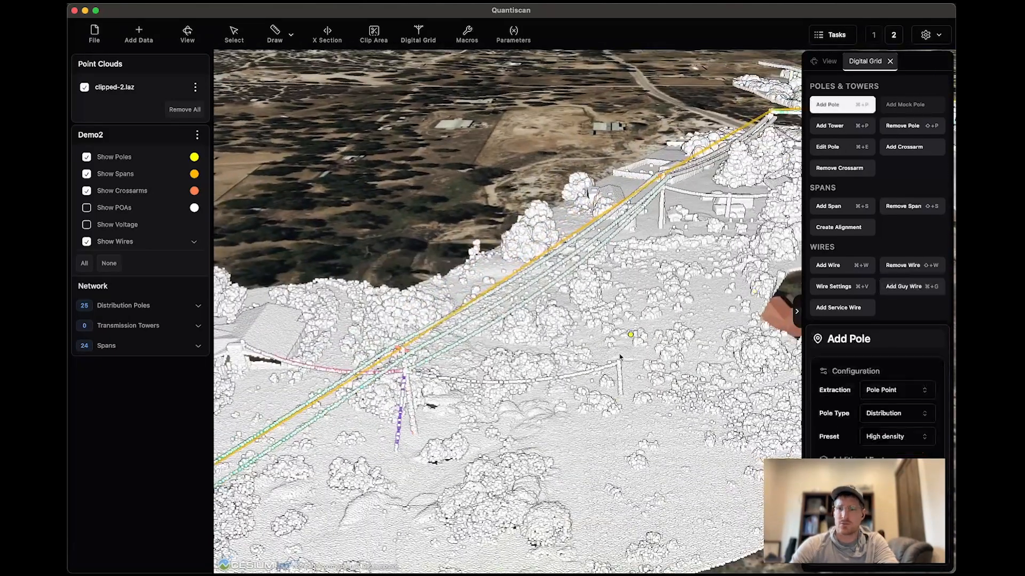
left_click(619, 388)
Try a Low density span between the new side pole and the main-line pole, inspect its wire and remove the span.
key("super+s")
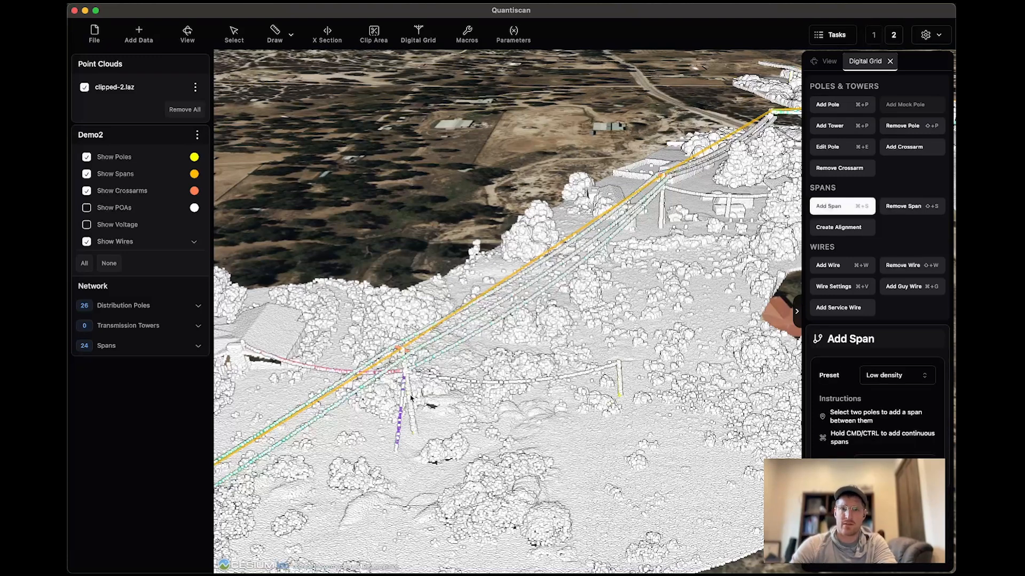
left_click(620, 382)
middle_click_drag(619, 383, 533, 400)
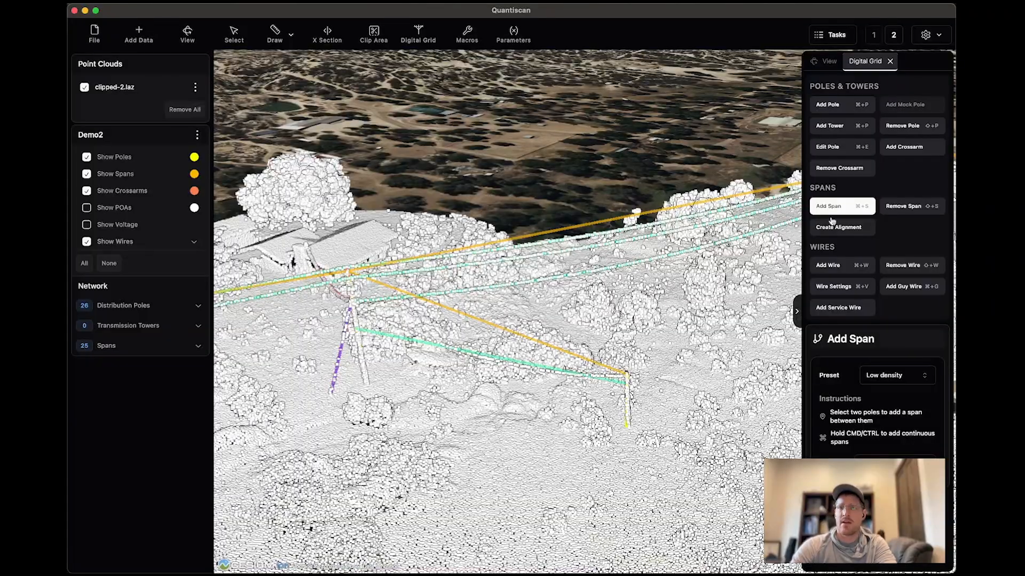
middle_click_drag(471, 422, 503, 427)
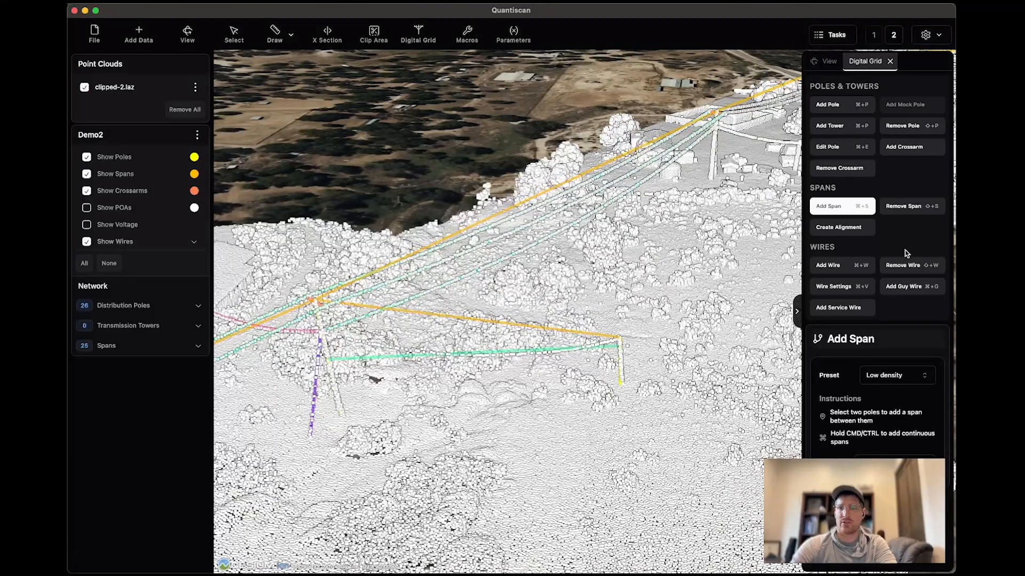
left_click(904, 208)
left_click(582, 334)
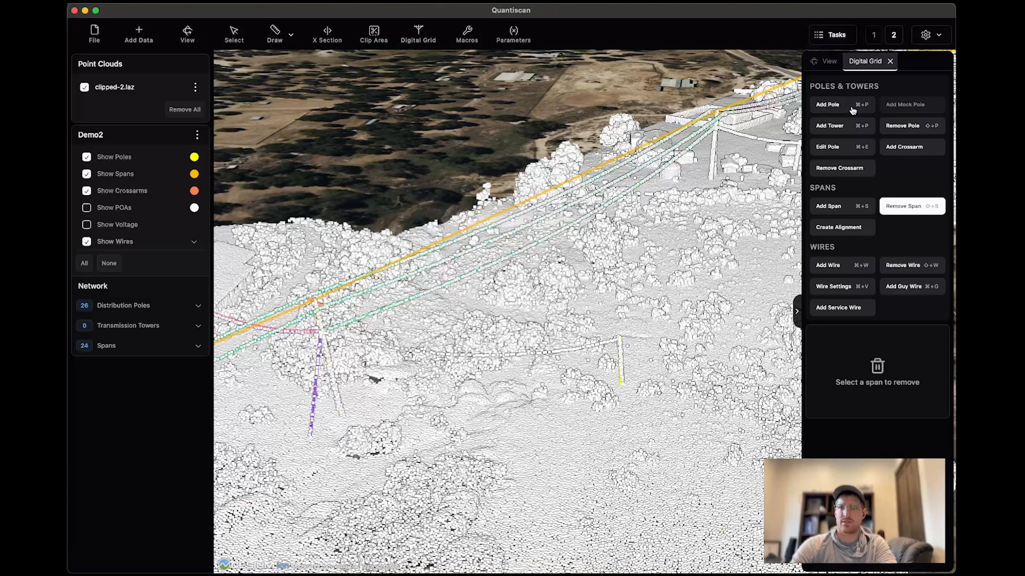
Try the High density preset for the span between the side pole and the main-line pole, and remove that span again.
left_click(838, 207)
left_click(895, 375)
left_click(881, 396)
left_click(622, 362)
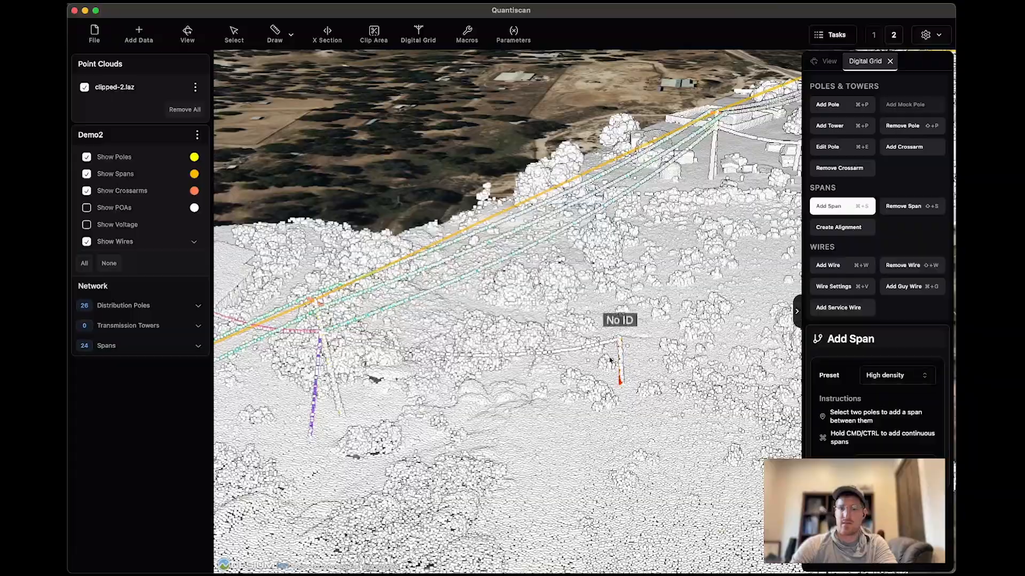
left_click(331, 370)
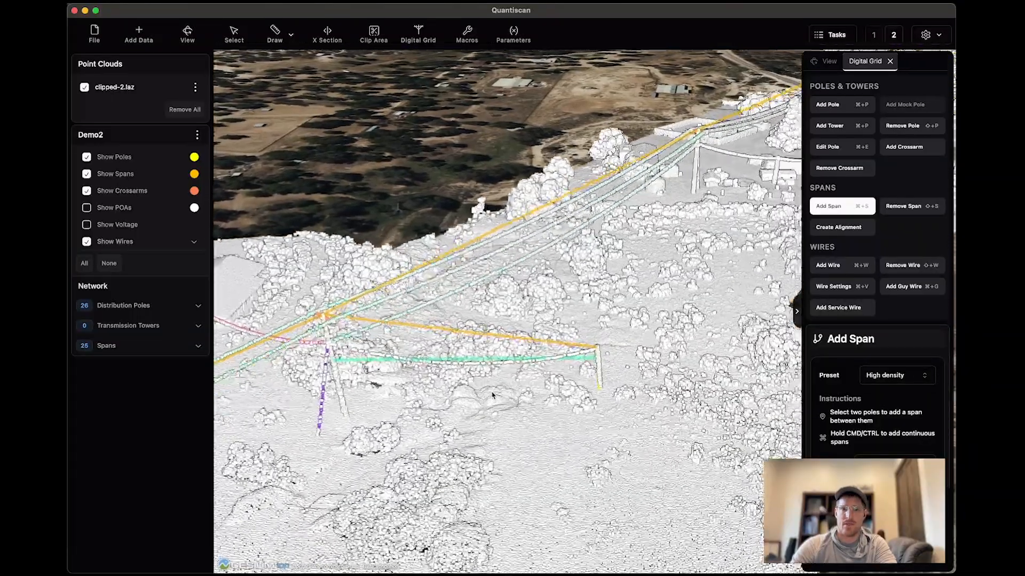
scroll(493, 395, "up", 5)
middle_click_drag(493, 395, 514, 381)
left_click(916, 206)
left_click(618, 291)
middle_click_drag(618, 291, 602, 365)
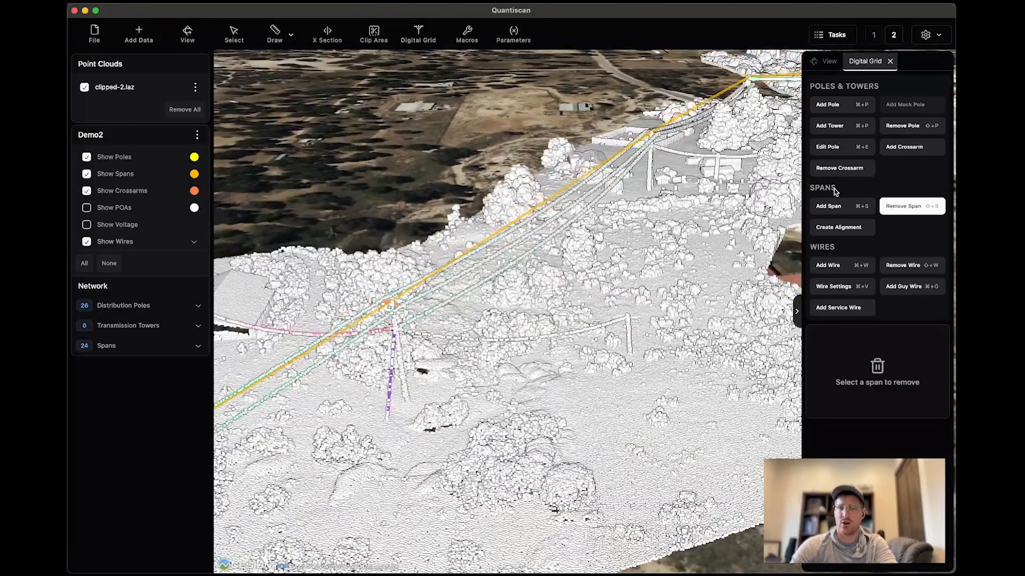
Add a High density span from the main-line pole to the side pole and remove its automatically extracted wire.
left_click(851, 207)
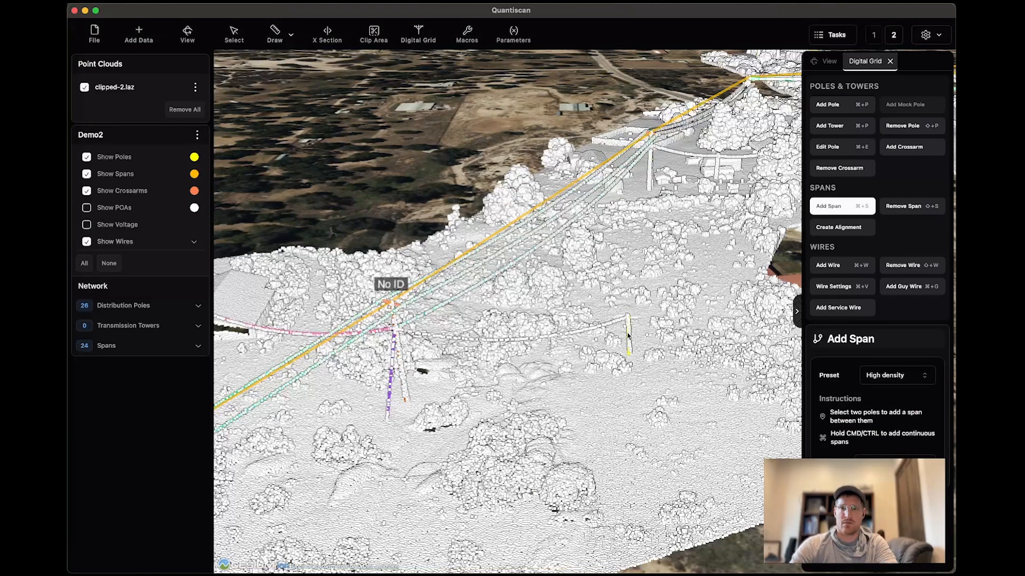
left_click(898, 268)
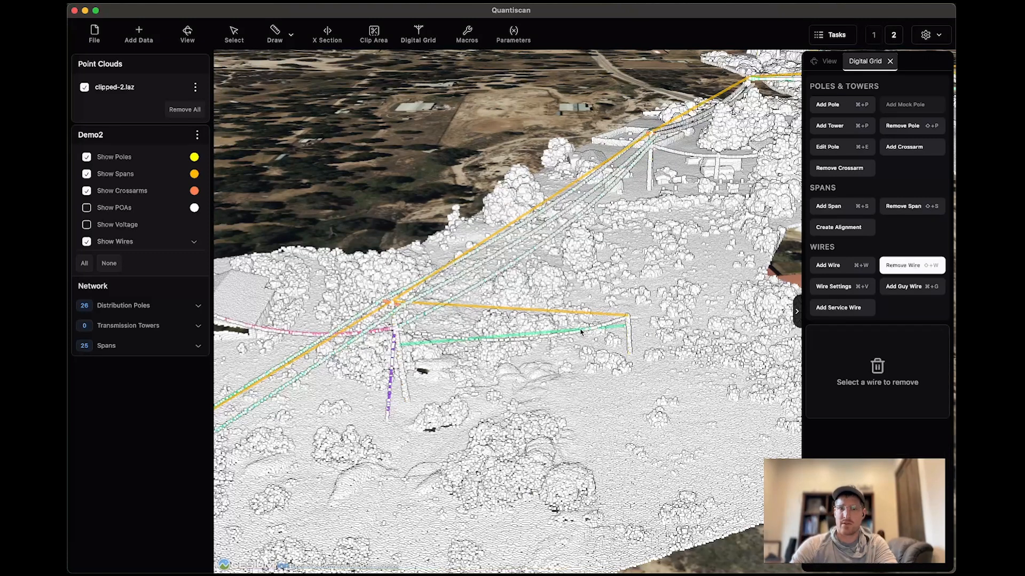
Add a wire manually to the side span from four points picked along the wire in the point cloud.
left_click(837, 271)
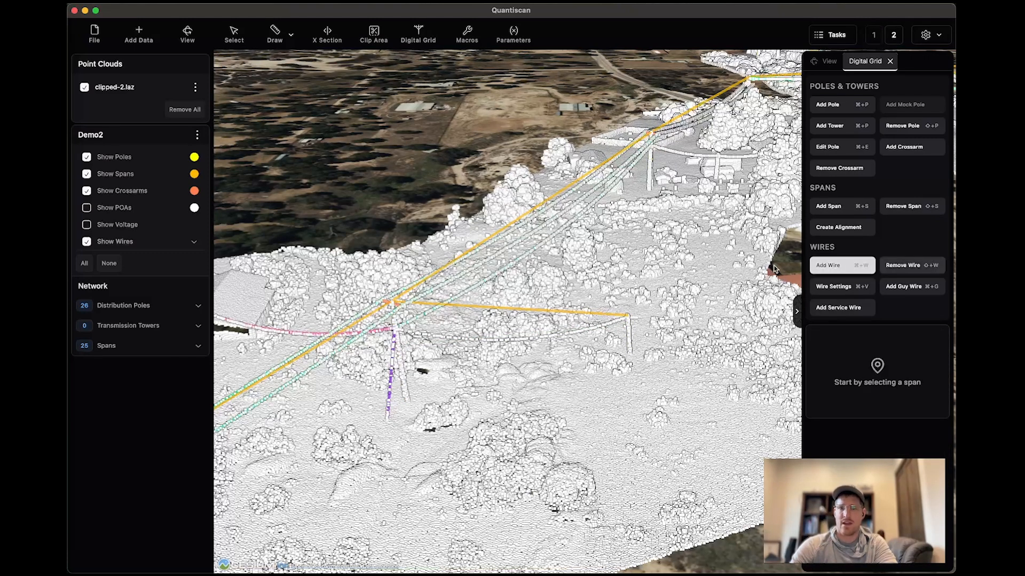
left_click(564, 314)
scroll(464, 362, "up", 5)
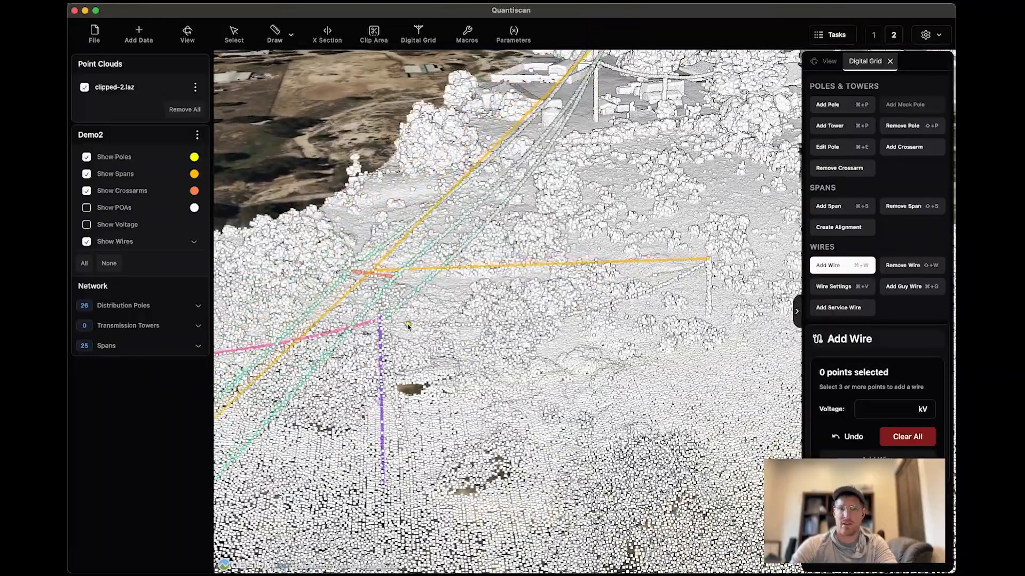
left_click(408, 325)
scroll(499, 422, "down", 3)
scroll(499, 422, "down", 2)
left_click_drag(554, 359, 545, 393)
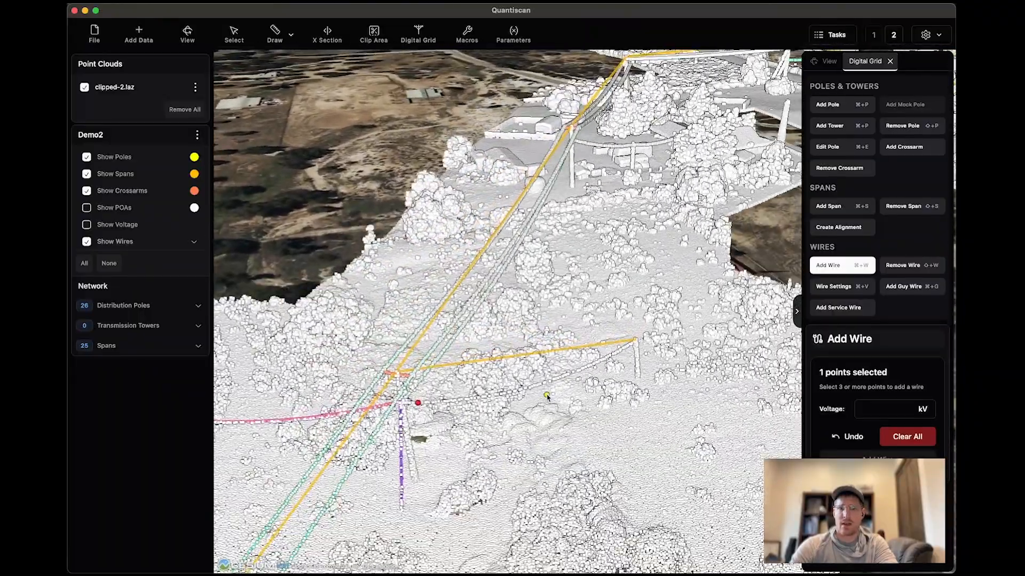
left_click(530, 390)
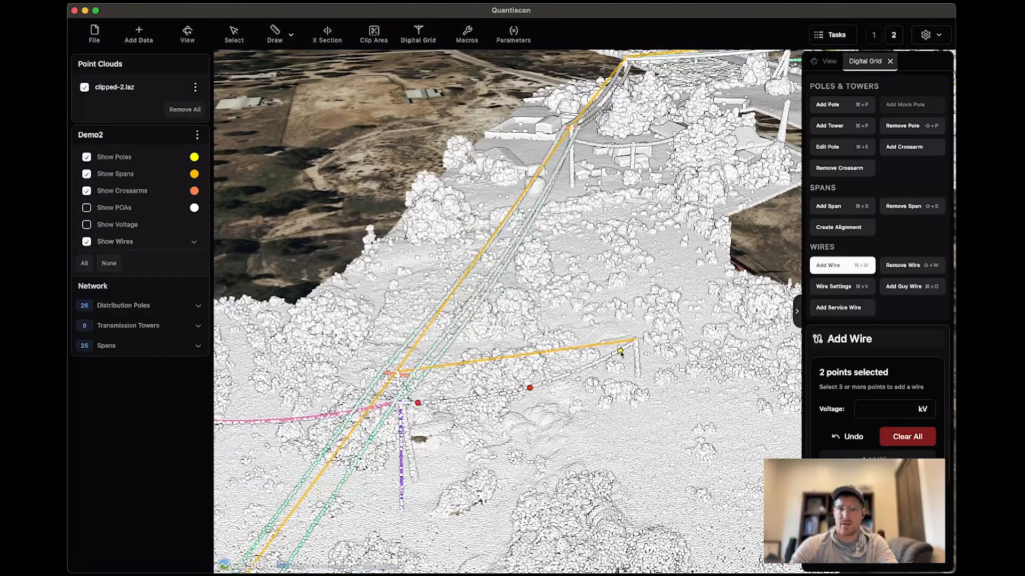
left_click(599, 369)
left_click(562, 378)
middle_click_drag(578, 437, 583, 442)
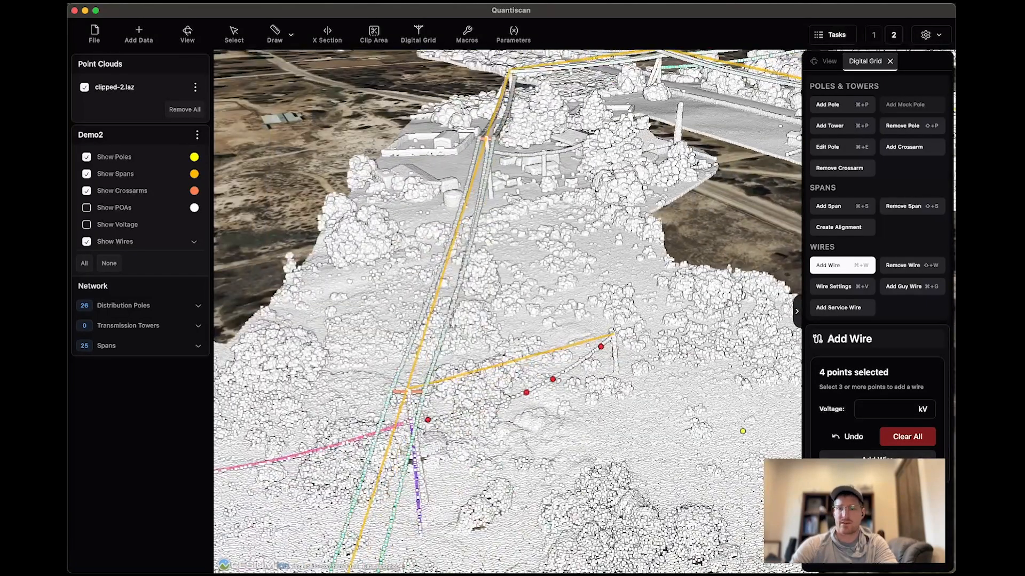
Add the side pole beside the next main-line pole, with its connecting span and a service wire to the building.
middle_click_drag(613, 406, 569, 404)
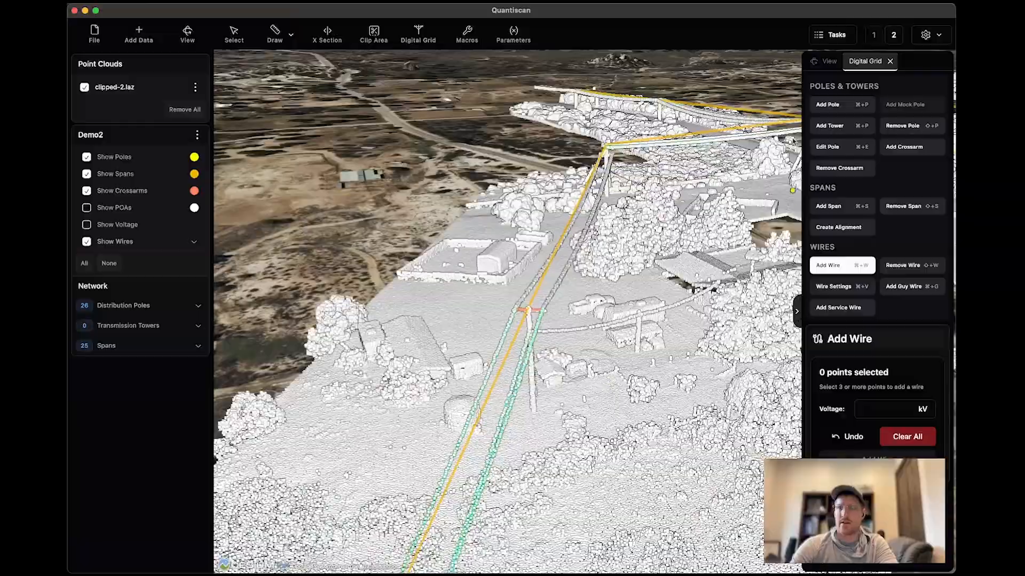
left_click(827, 105)
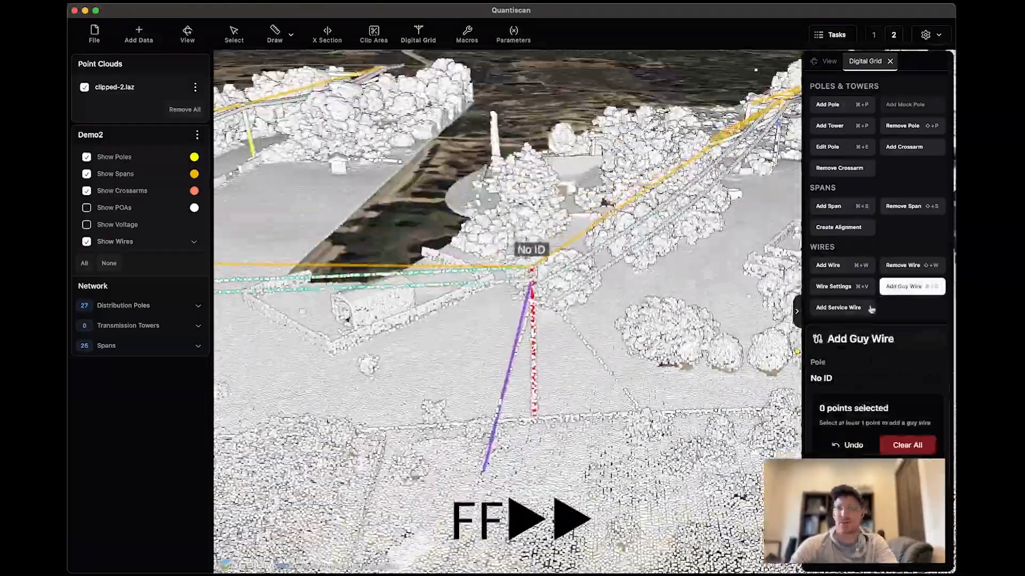
middle_click_drag(614, 315, 491, 324)
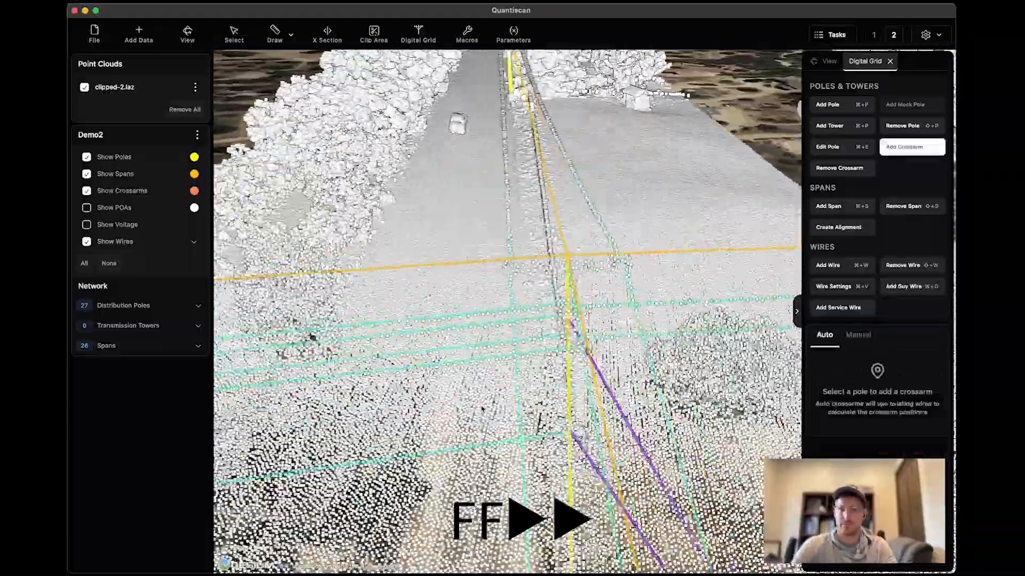
middle_click_drag(482, 409, 615, 281)
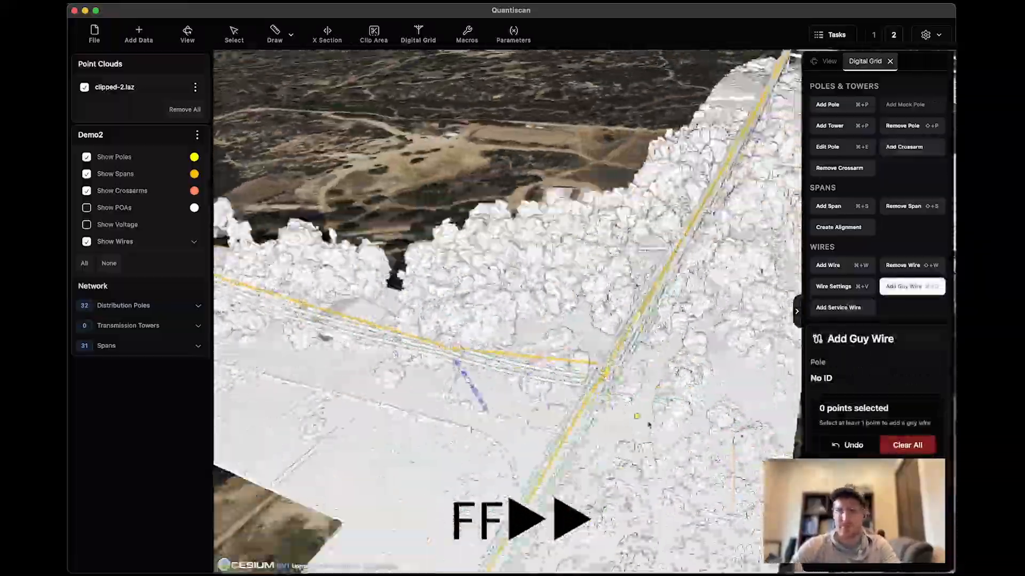
Add the remaining side-branch poles in the tree-covered area and connect them with spans.
left_click(842, 104)
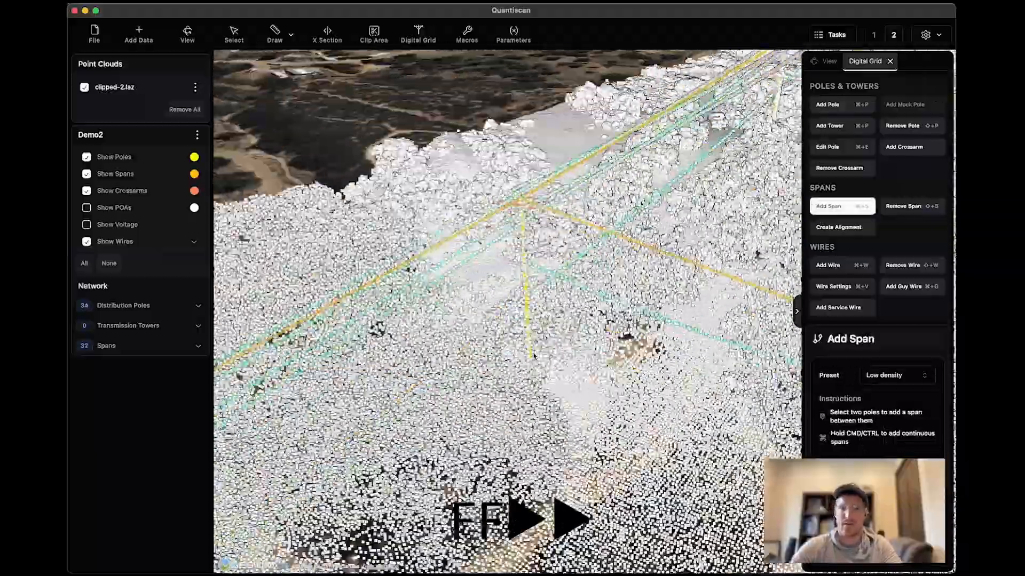
left_click(842, 104)
left_click(842, 206)
left_click(594, 281)
left_click(340, 277)
Replace the extracted wire on the side span with a manually added one and add a service wire from the side pole.
left_click(912, 266)
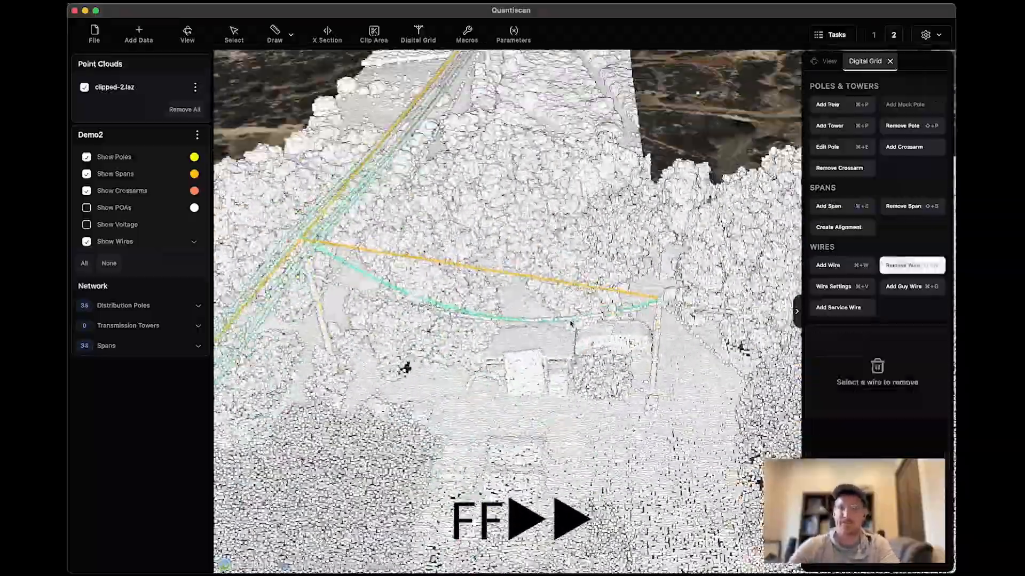
left_click(842, 266)
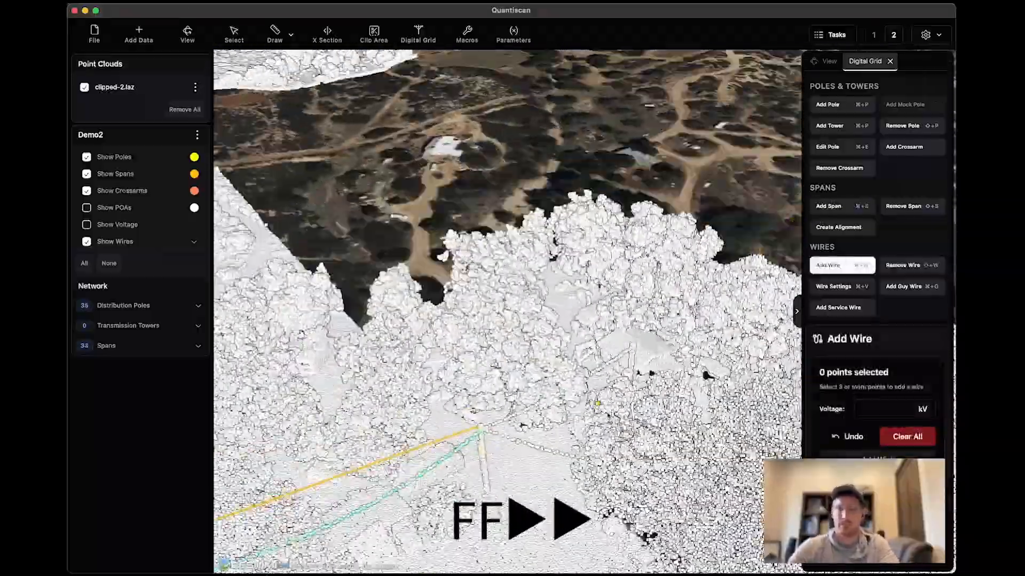
left_click(842, 308)
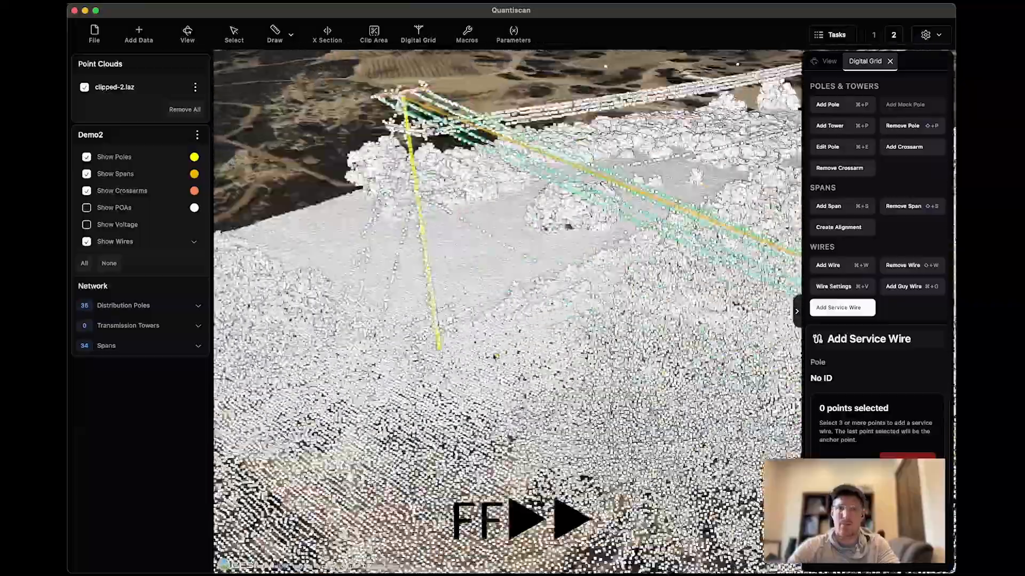
Add guy wires to the last main-line pole from points picked along its guys.
left_click(911, 287)
left_click(354, 277)
left_click(317, 360)
left_click(359, 285)
Examine the complete network along the main line and its branches with the clipped-2.laz point cloud temporarily hidden.
scroll(504, 278, "down", 10)
scroll(503, 278, "down", 10)
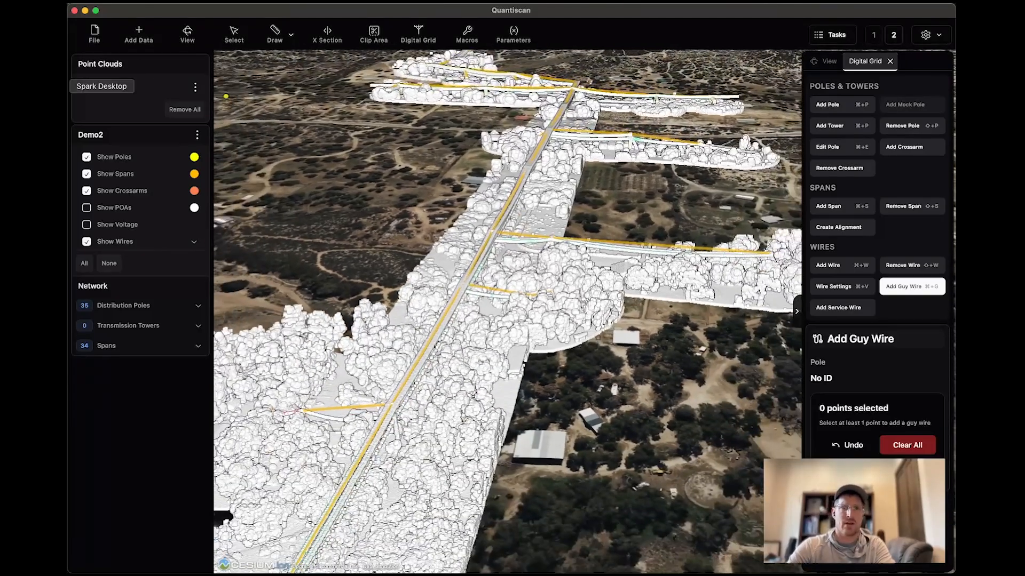
left_click(84, 87)
scroll(531, 311, "down", 8)
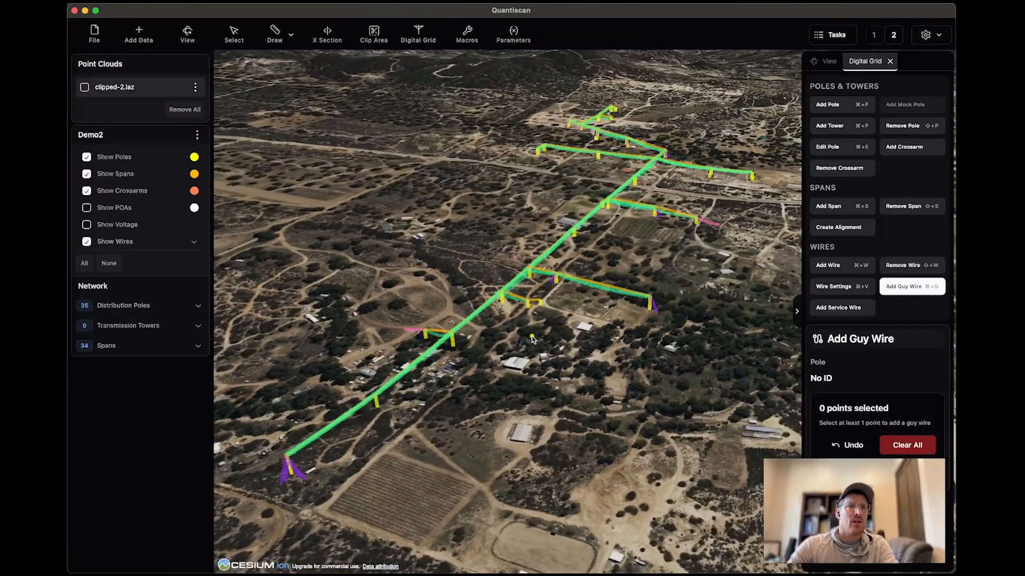
scroll(617, 243, "up", 2)
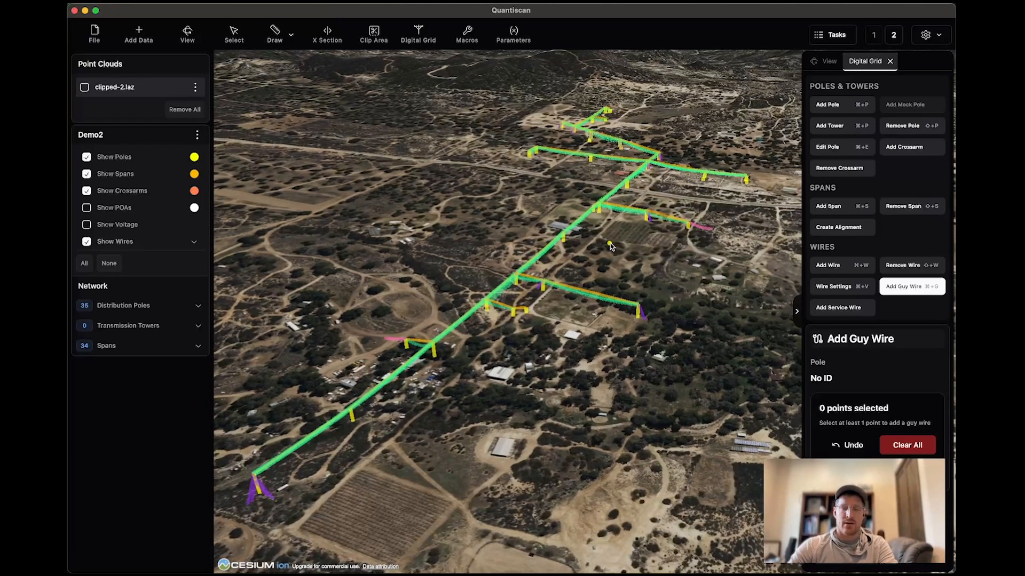
scroll(602, 267, "up", 5)
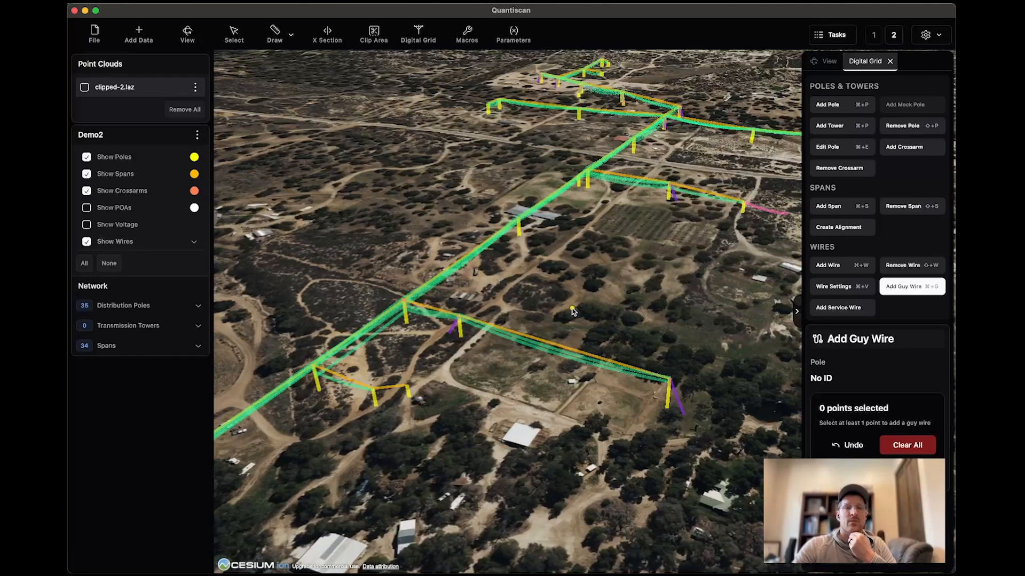
left_click_drag(593, 271, 497, 435)
left_click_drag(611, 241, 568, 354)
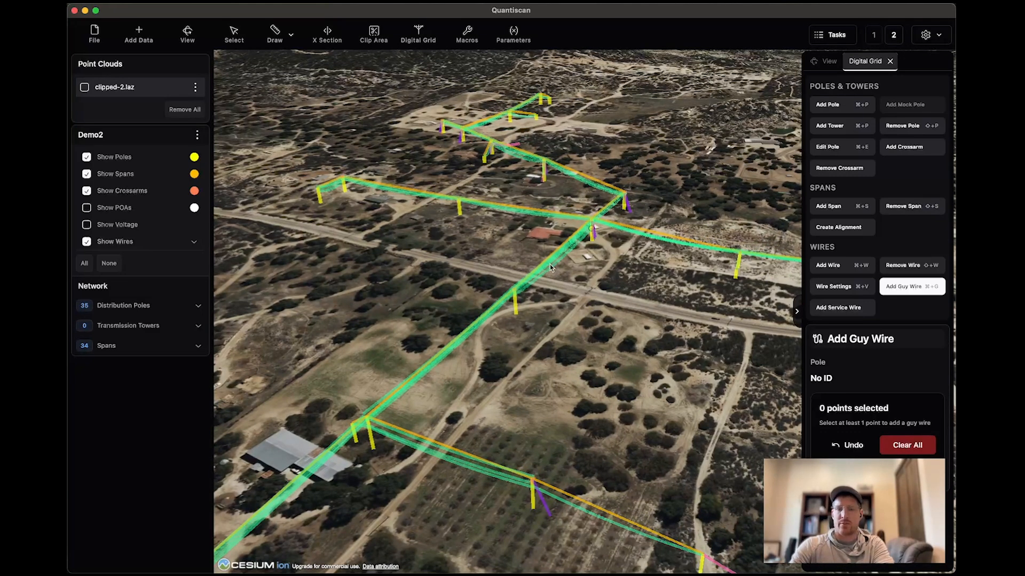
left_click(85, 88)
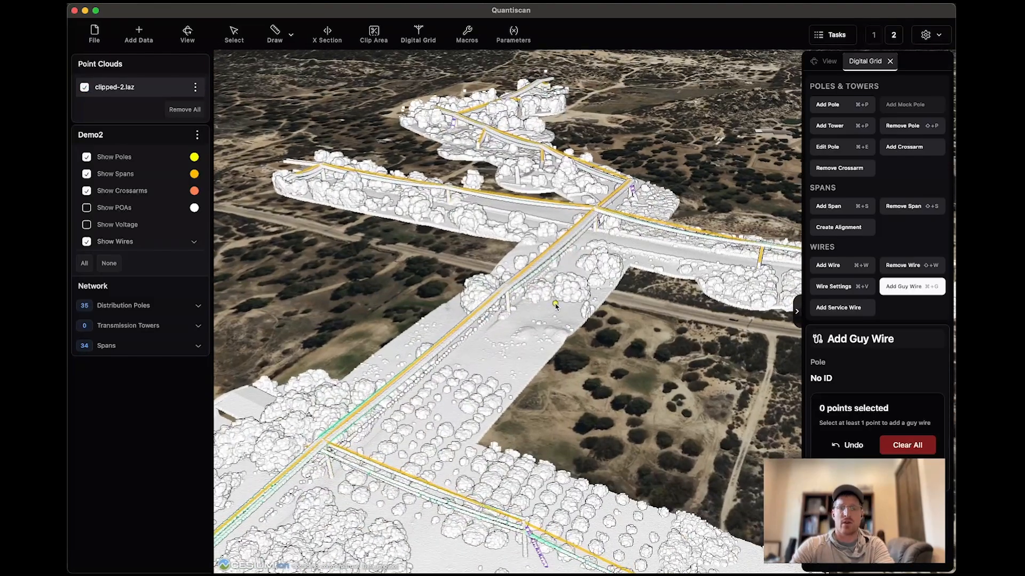
mouse_move(555, 306)
left_mouse_down()
mouse_move(555, 379)
mouse_move(564, 309)
left_mouse_up()
scroll(571, 367, "down", 5)
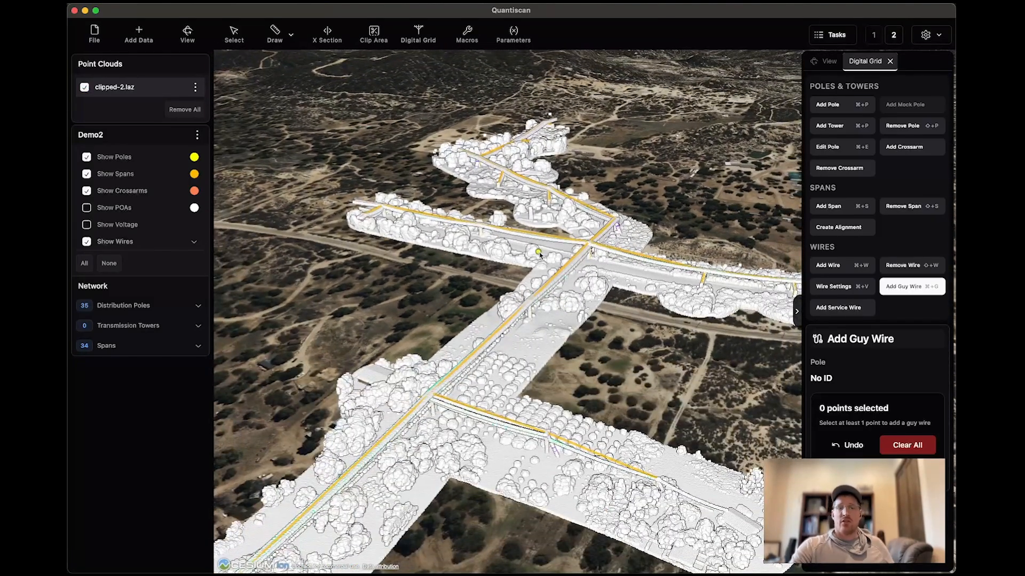
Run the Basic Classification macro on clipped-2.laz with veg-class.laz as output and check the task's progress.
left_click(469, 32)
left_click(489, 273)
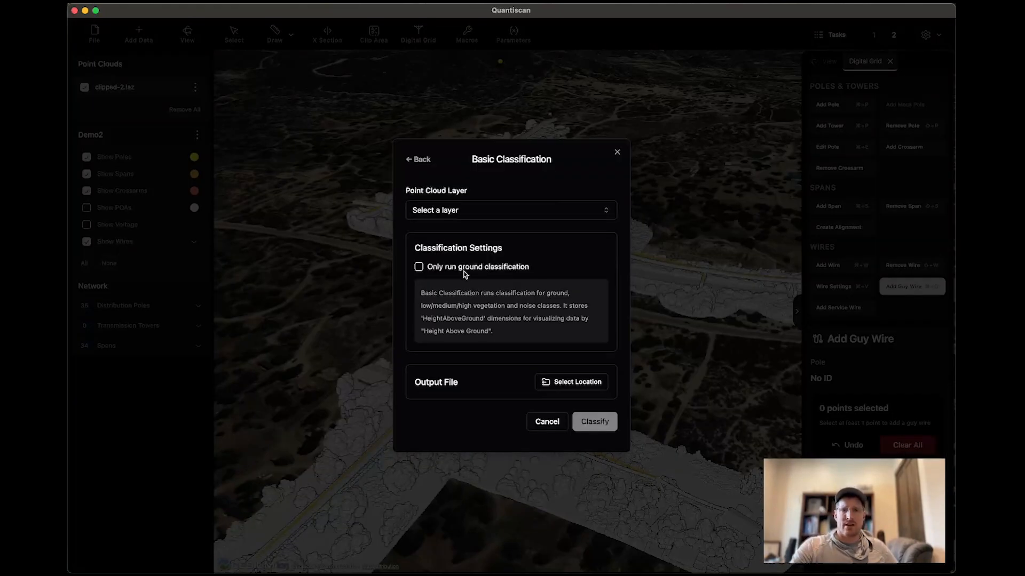
left_click(476, 210)
left_click(474, 232)
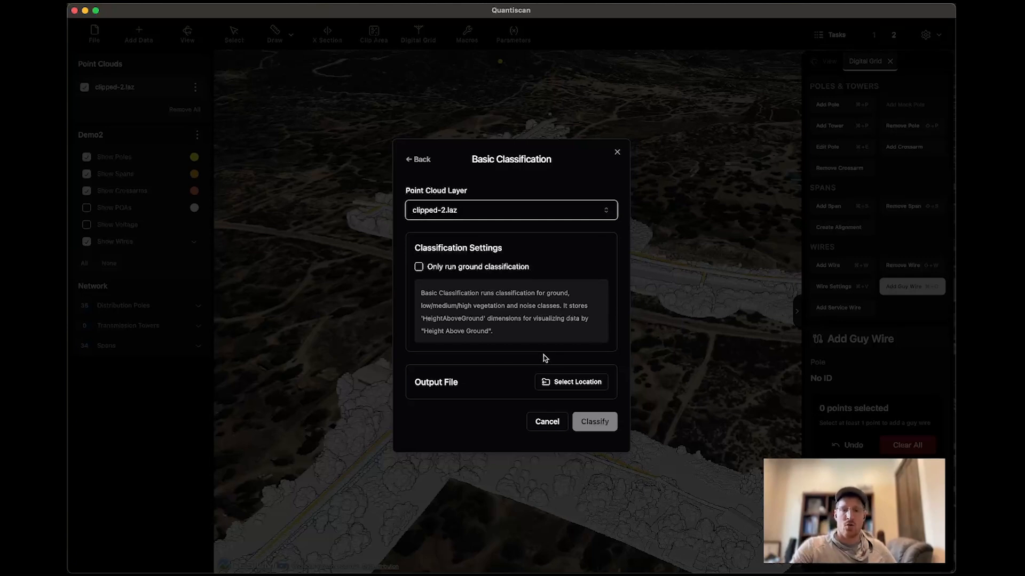
left_click(557, 381)
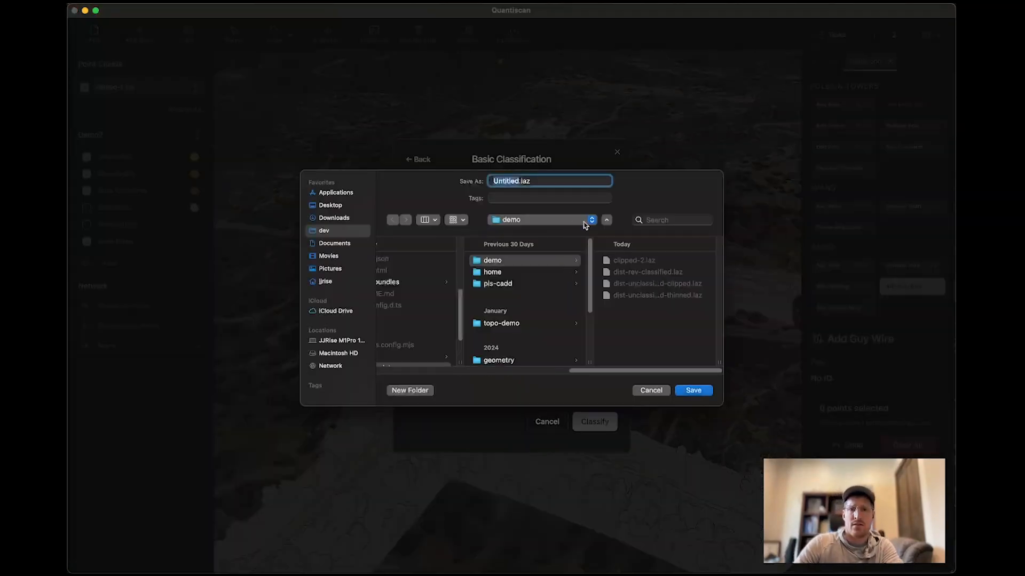
type("veg-class")
key("Return")
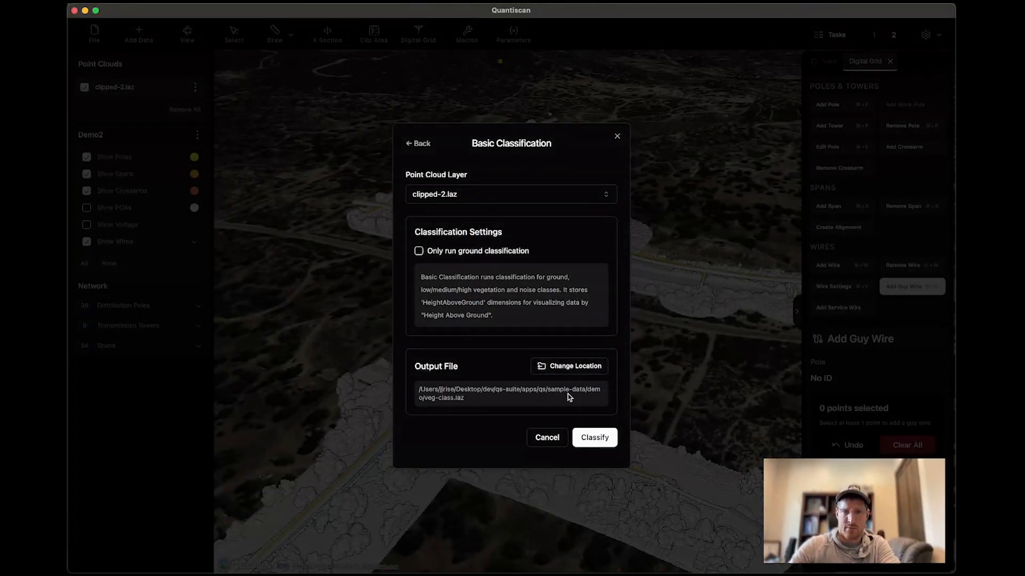
left_click(605, 441)
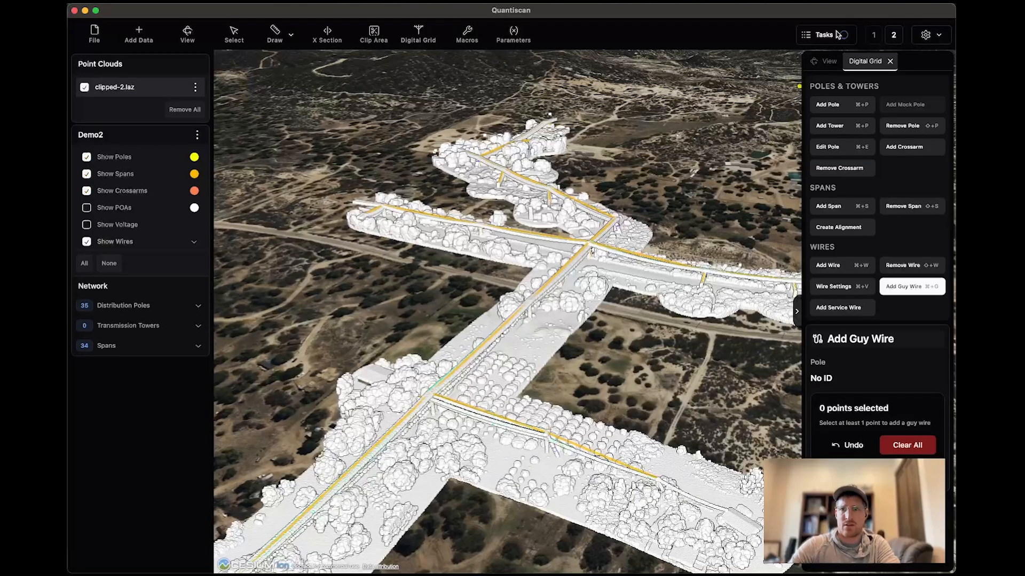
left_click(818, 40)
left_click(812, 90)
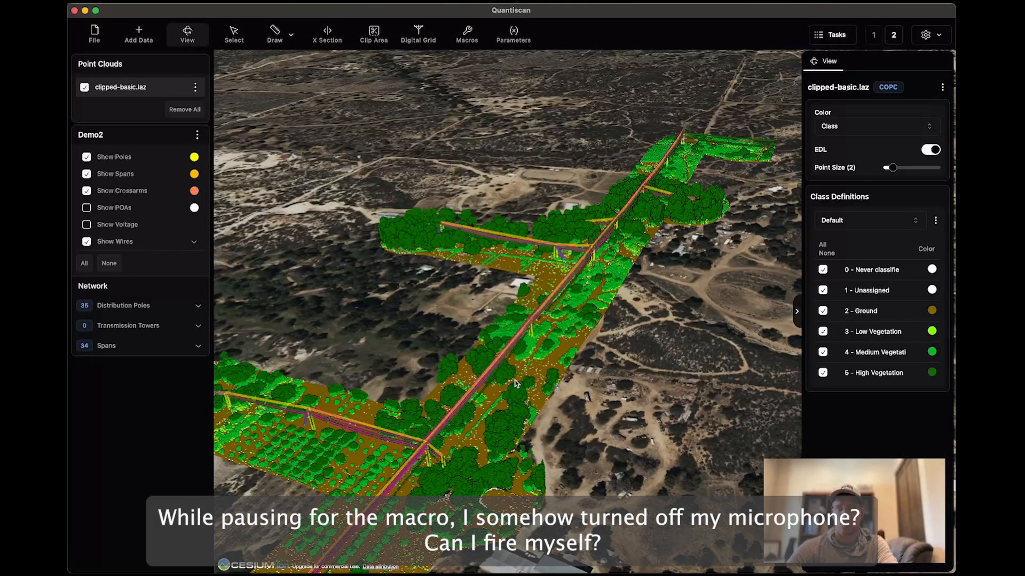
Run the Classify from Digital Grid macro on clipped-basic.laz with all network features included.
left_click(469, 33)
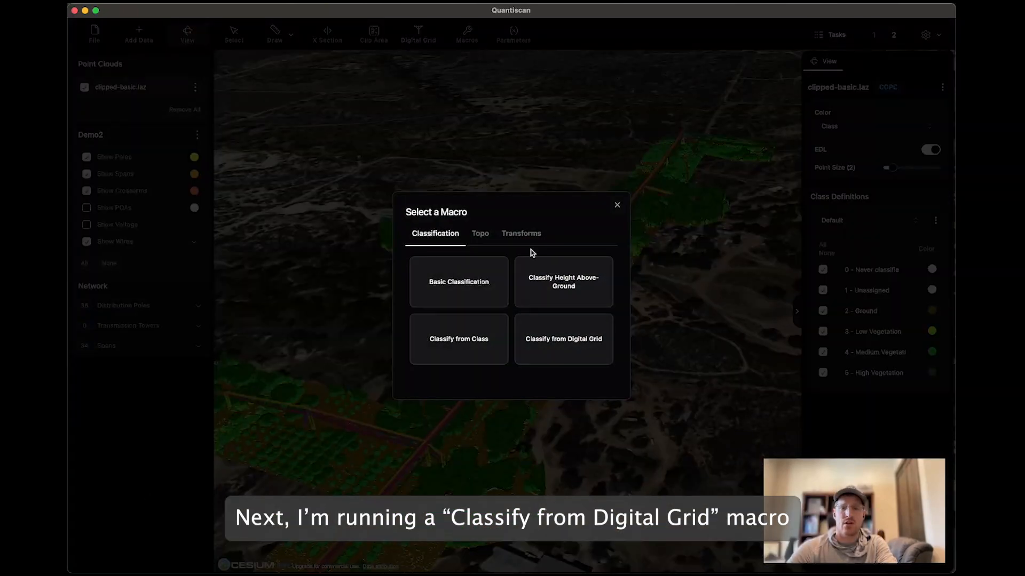
left_click(555, 350)
left_click(512, 165)
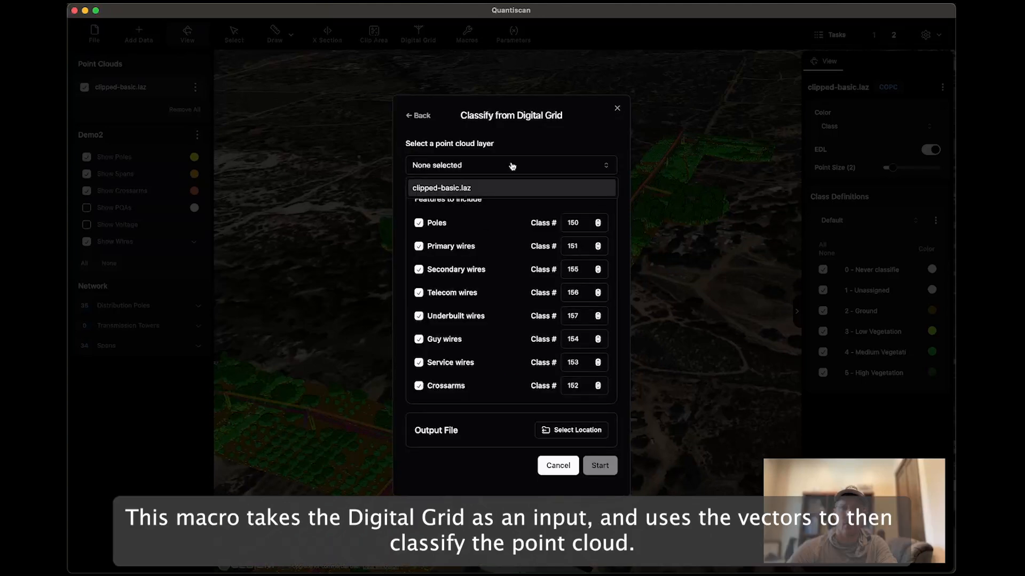
left_click(490, 187)
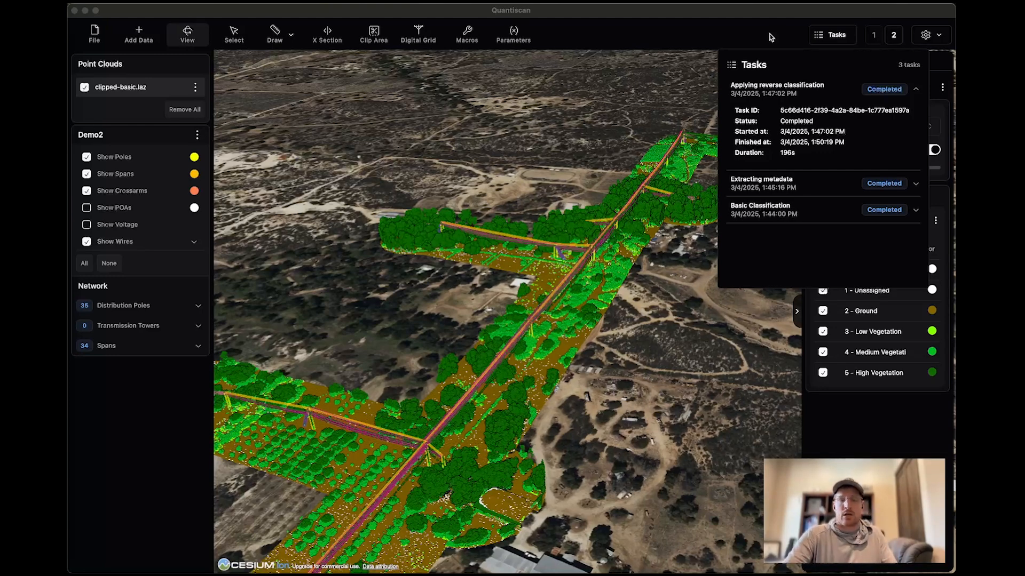
Examine the ground and vegetation classes of clipped-basic.laz along the main line and its side branches.
left_click(771, 37)
left_click_drag(651, 215, 617, 250)
scroll(481, 426, "up", 5)
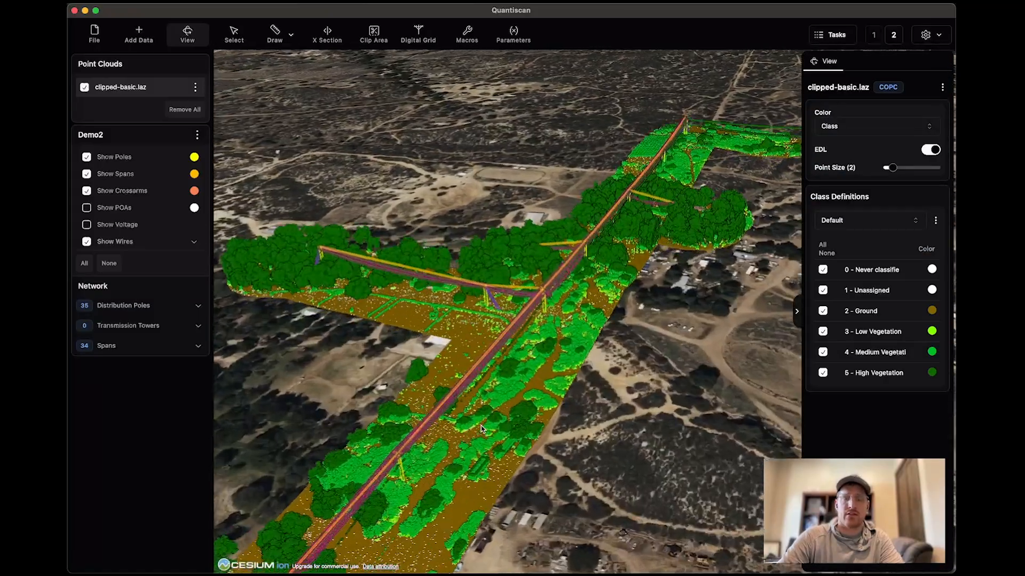
scroll(480, 426, "down", 6)
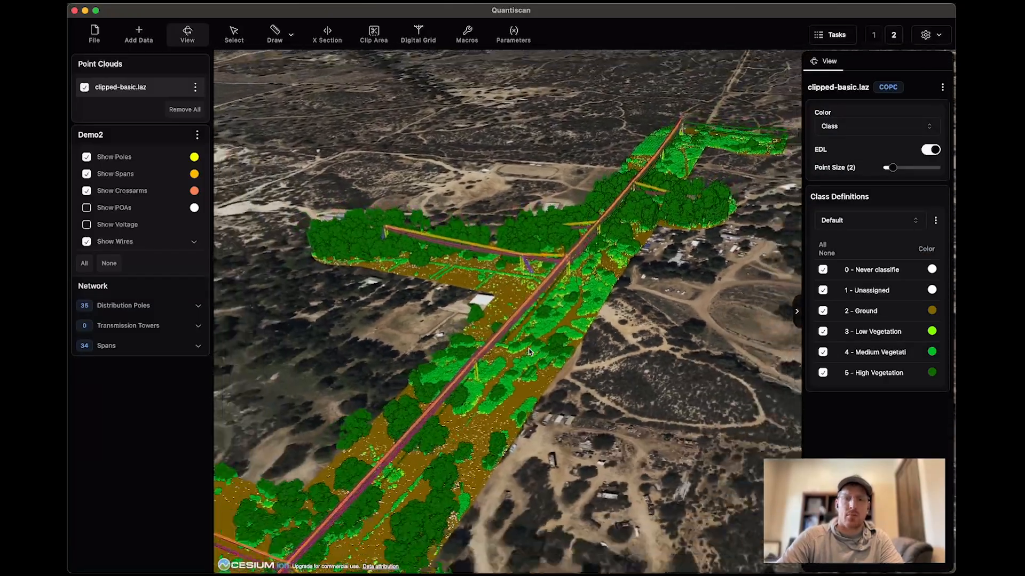
scroll(529, 352, "down", 4)
left_click_drag(489, 491, 543, 367)
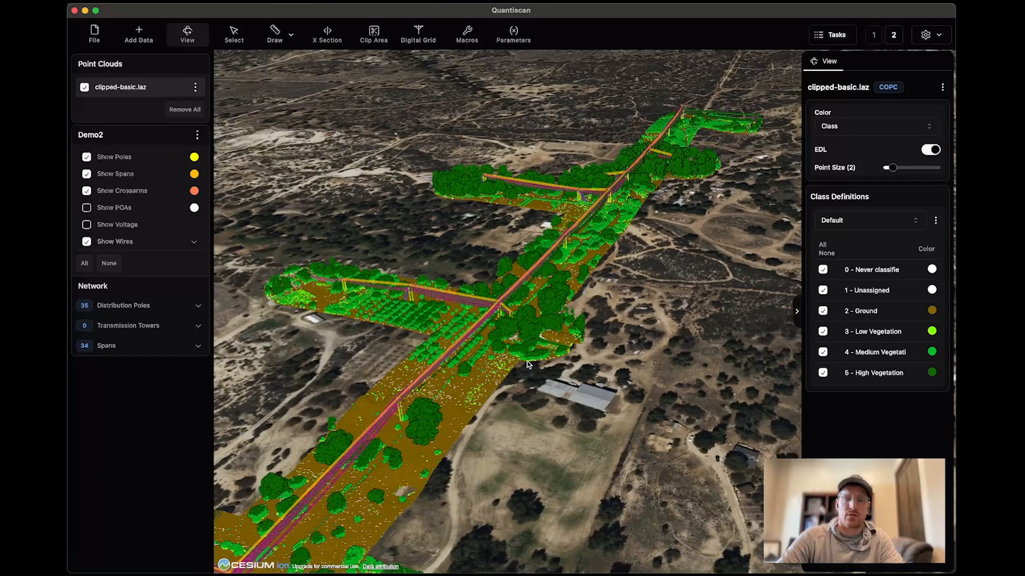
middle_click_drag(543, 367, 510, 369)
scroll(534, 319, "up", 5)
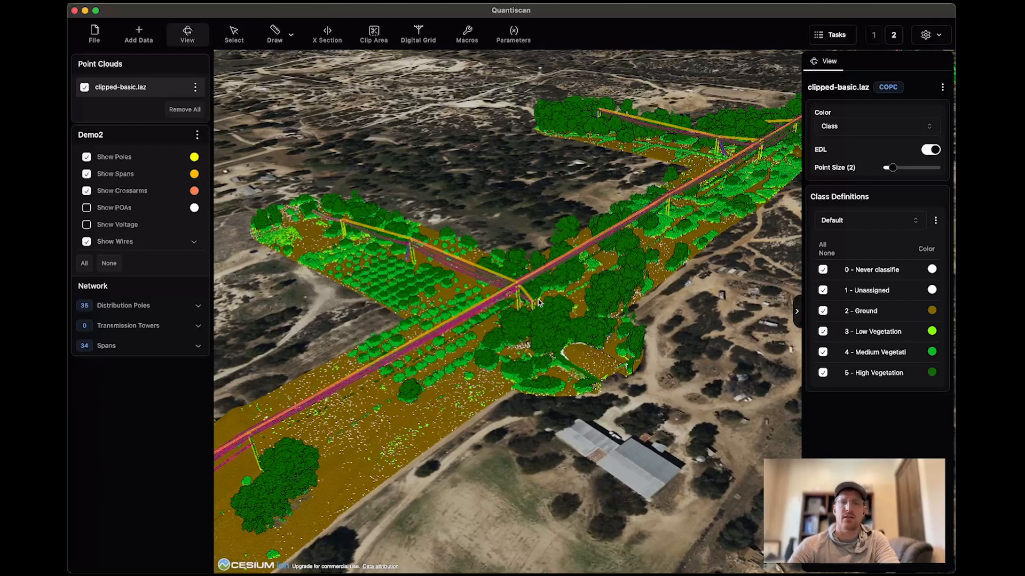
left_click_drag(616, 282, 469, 357)
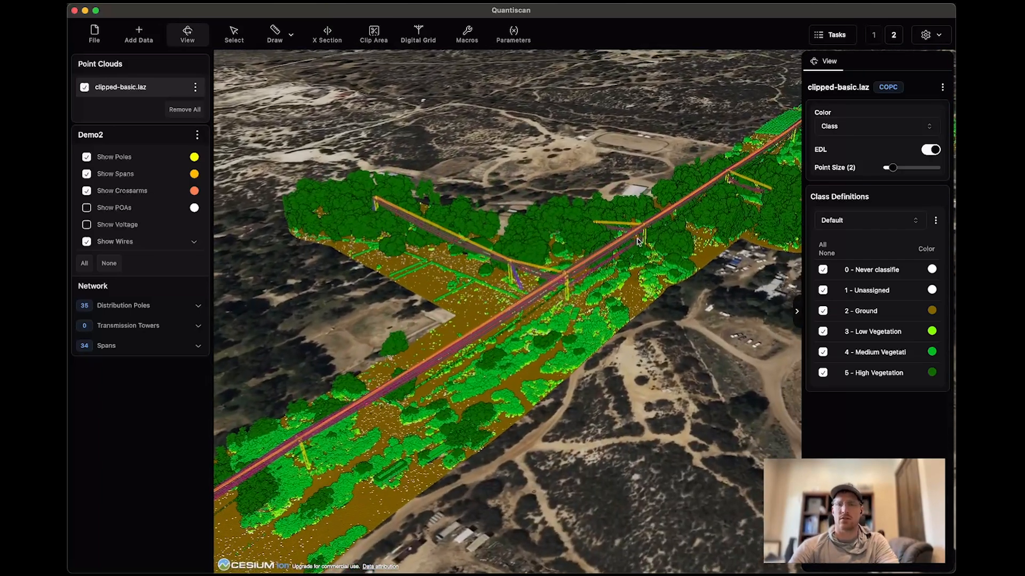
Replace the loaded point cloud with clipped-rev-class.laz and hide all Demo2 network features.
left_click(196, 111)
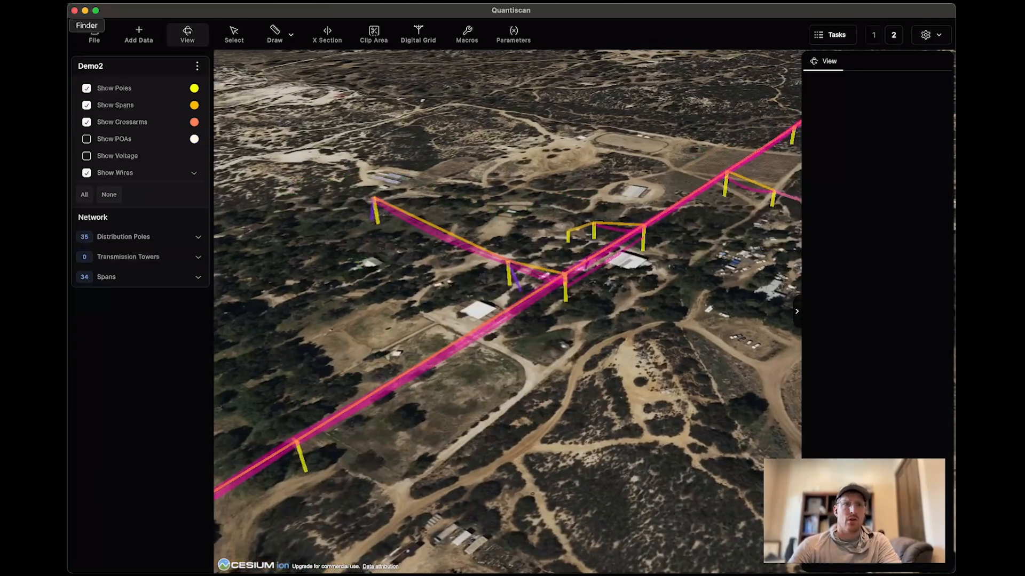
left_click(53, 26)
left_click_drag(573, 280, 536, 176)
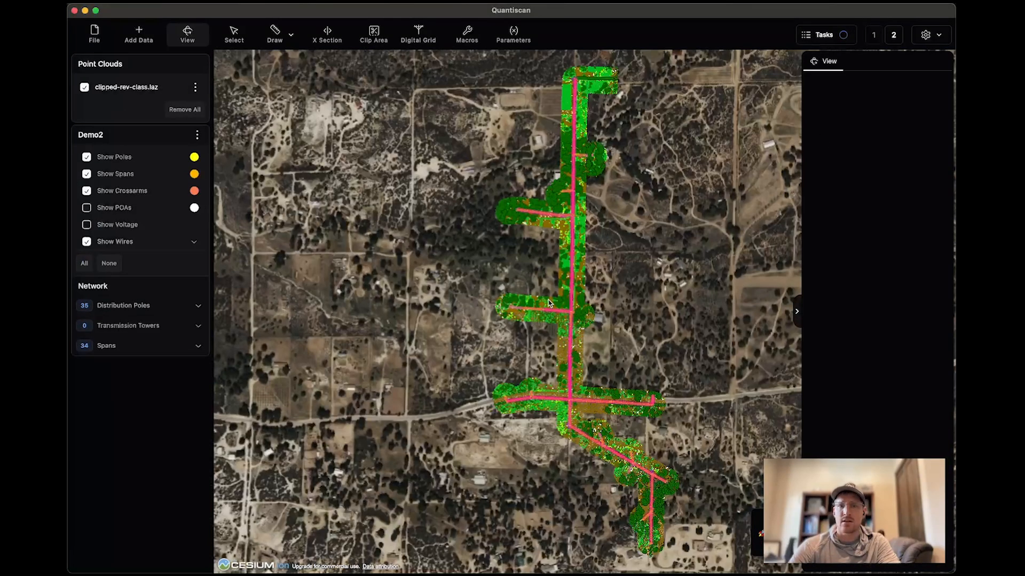
middle_click_drag(589, 308, 715, 219)
scroll(626, 341, "up", 3)
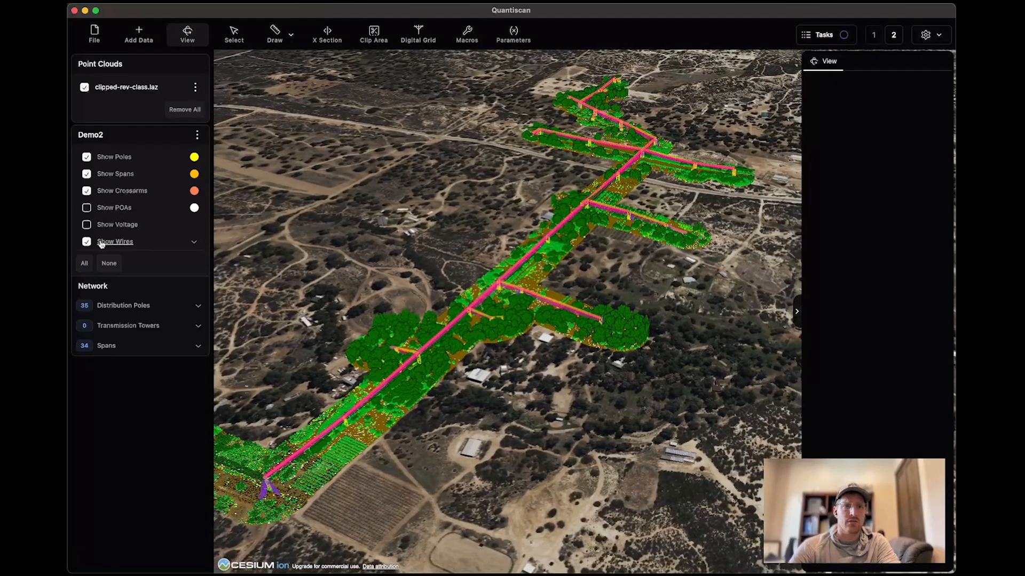
left_click(109, 263)
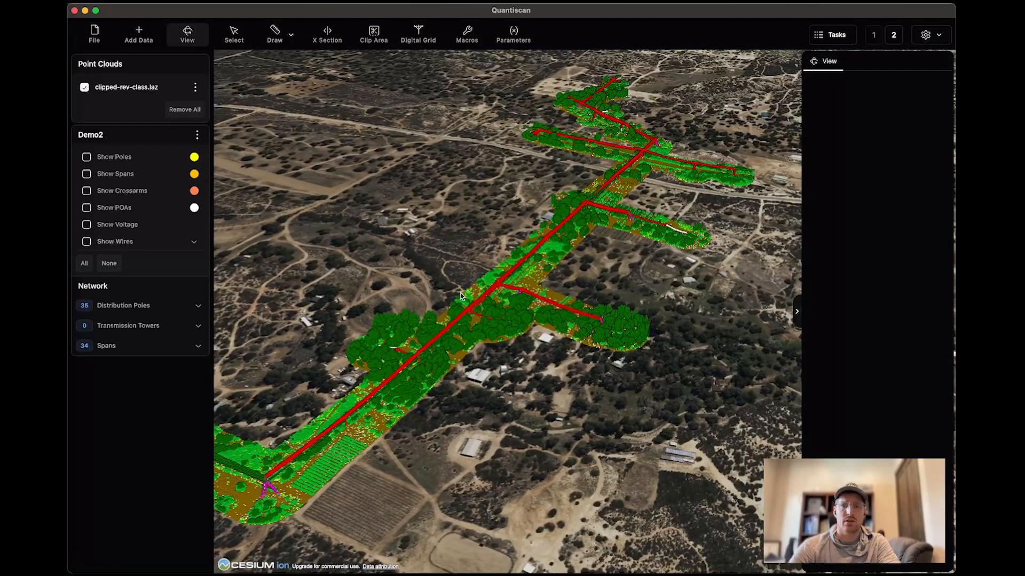
scroll(566, 227, "up", 3)
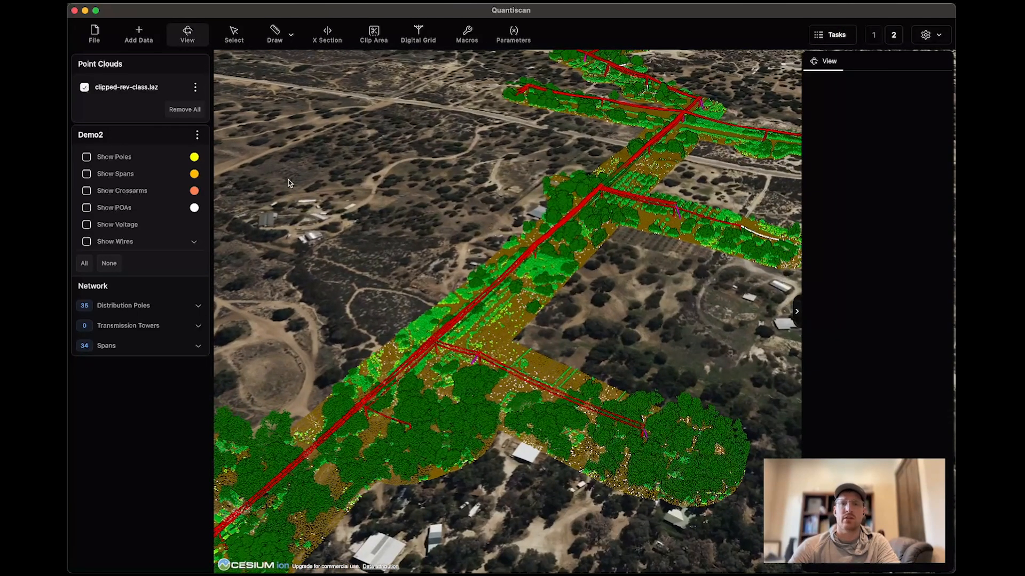
Recolour class 150 of clipped-rev-class.laz yellow and set the cloud's point size to 4.
left_click(143, 90)
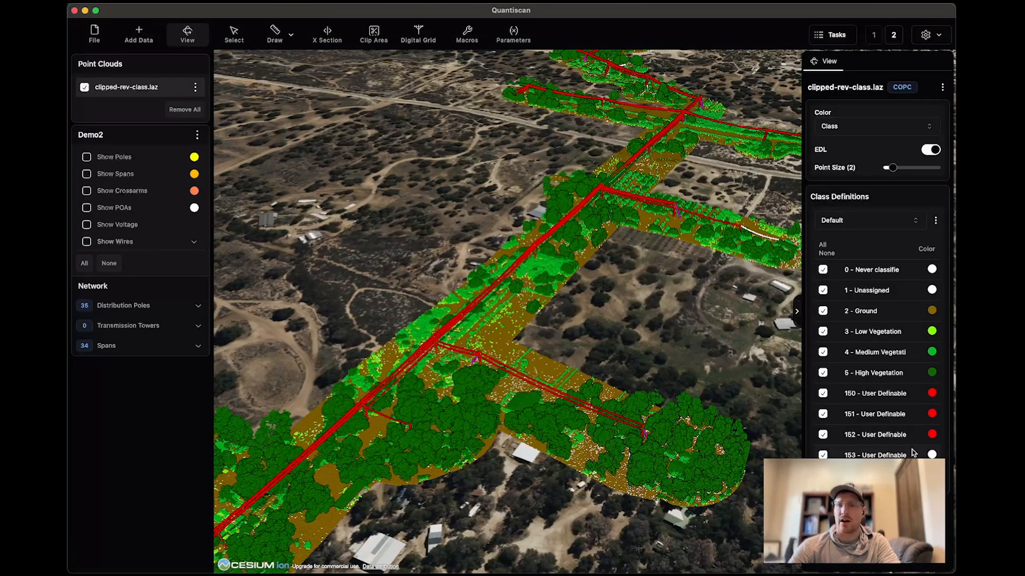
scroll(566, 400, "up", 2)
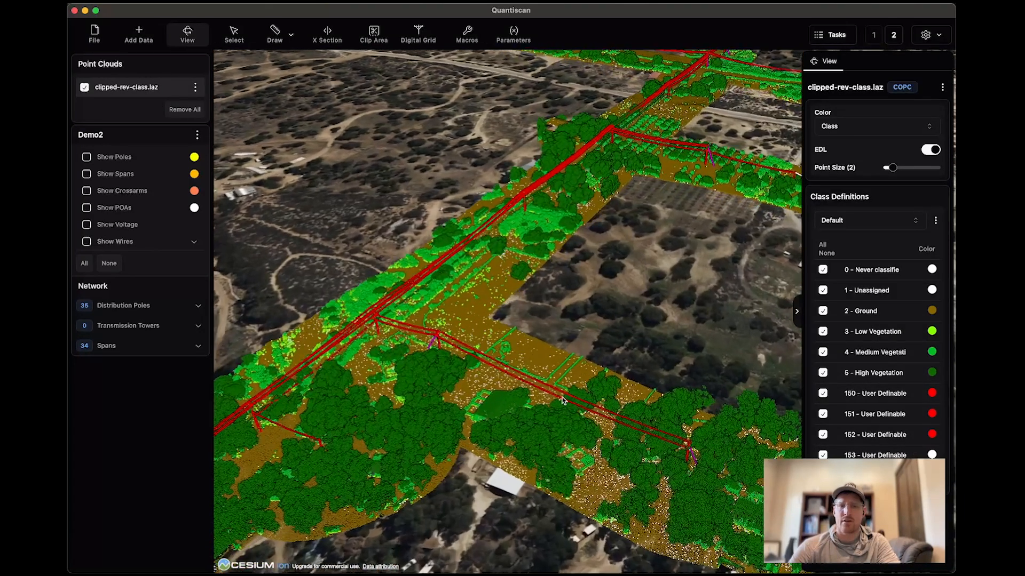
left_click(931, 393)
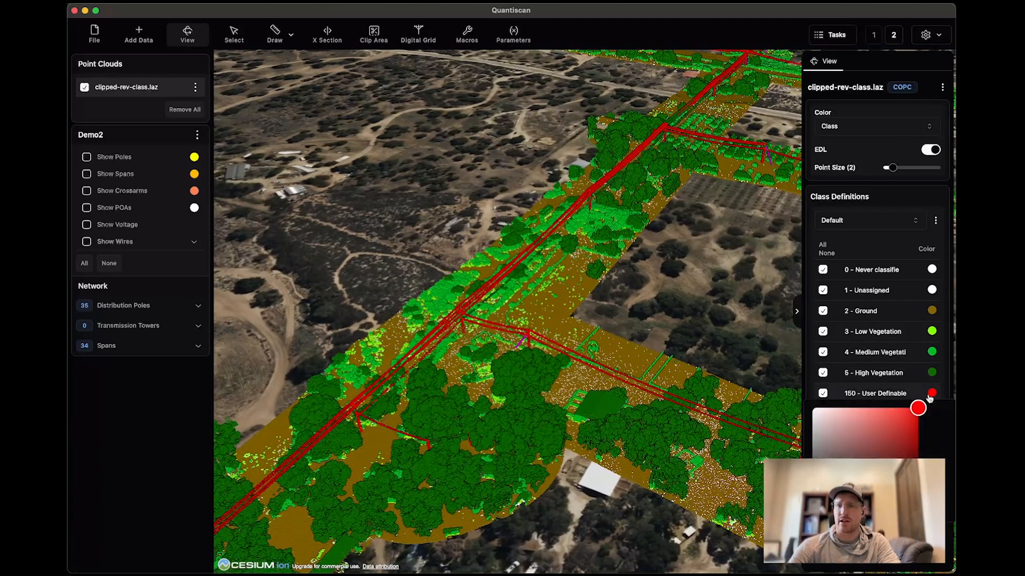
left_click(834, 509)
left_click_drag(833, 509, 829, 508)
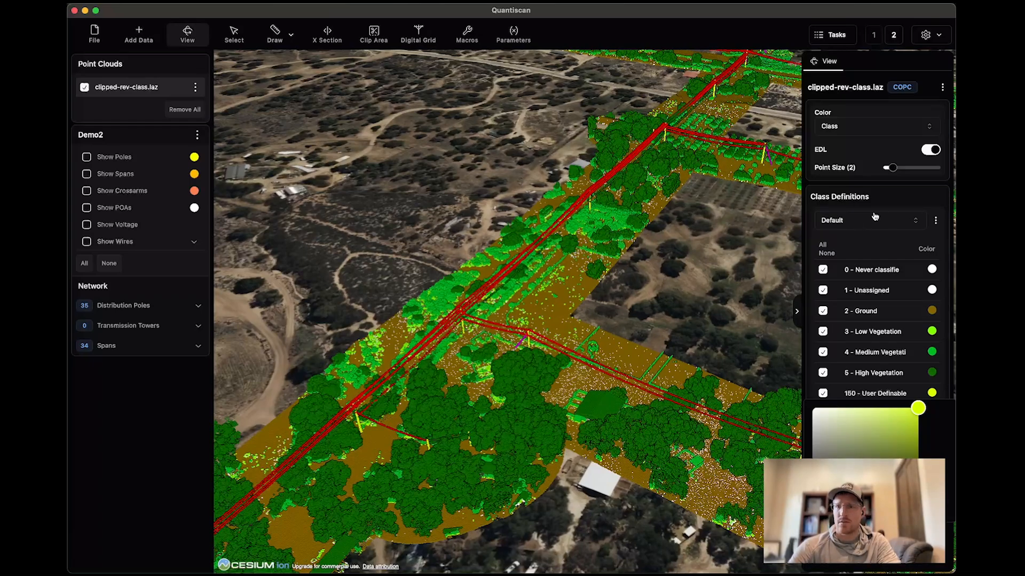
left_click(565, 327)
scroll(543, 360, "up", 6)
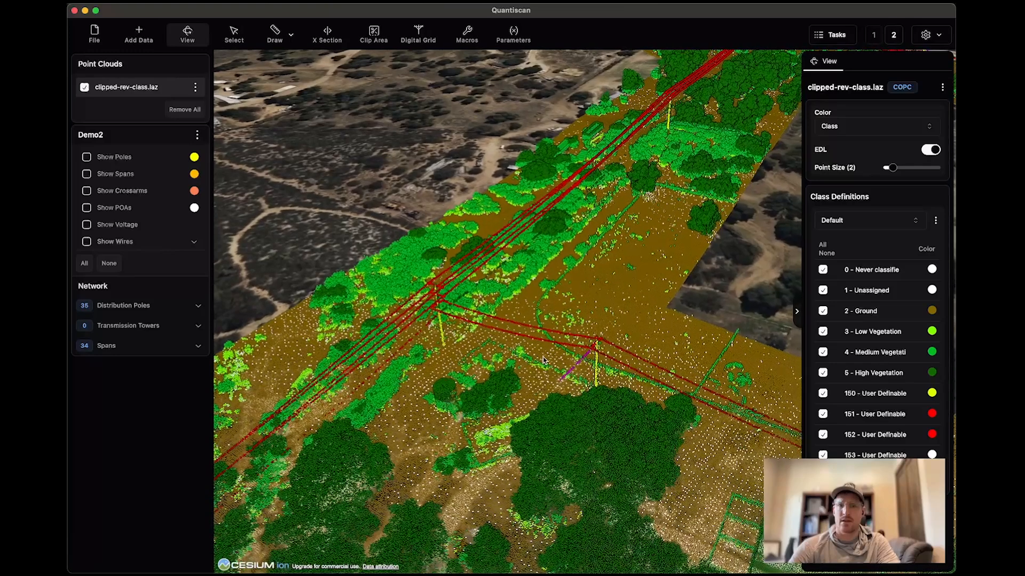
left_click(902, 168)
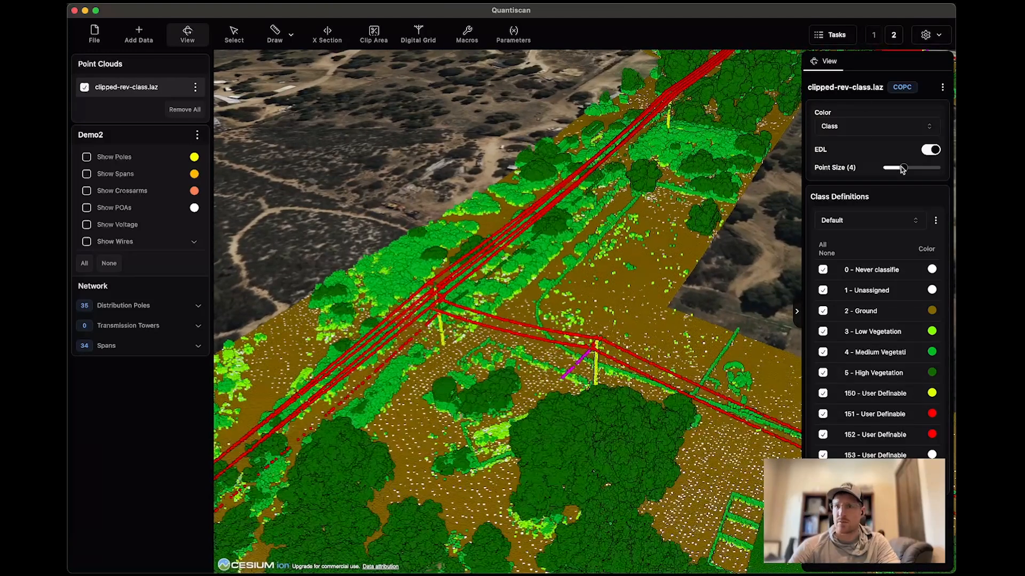
Recolour class 151, the primary wires, magenta.
left_click(934, 416)
left_click(877, 456)
left_click(877, 474)
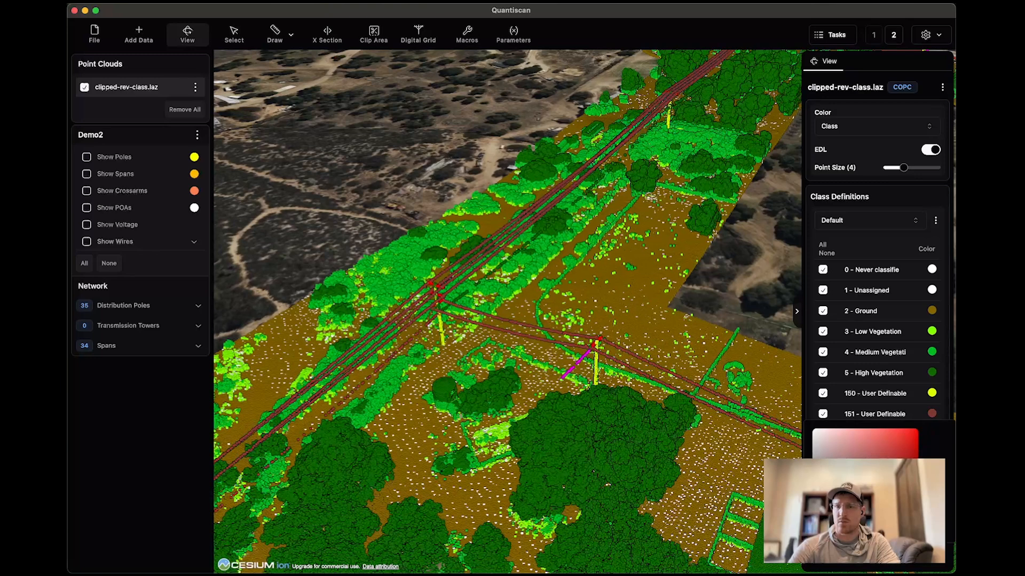
left_click_drag(814, 529, 916, 529)
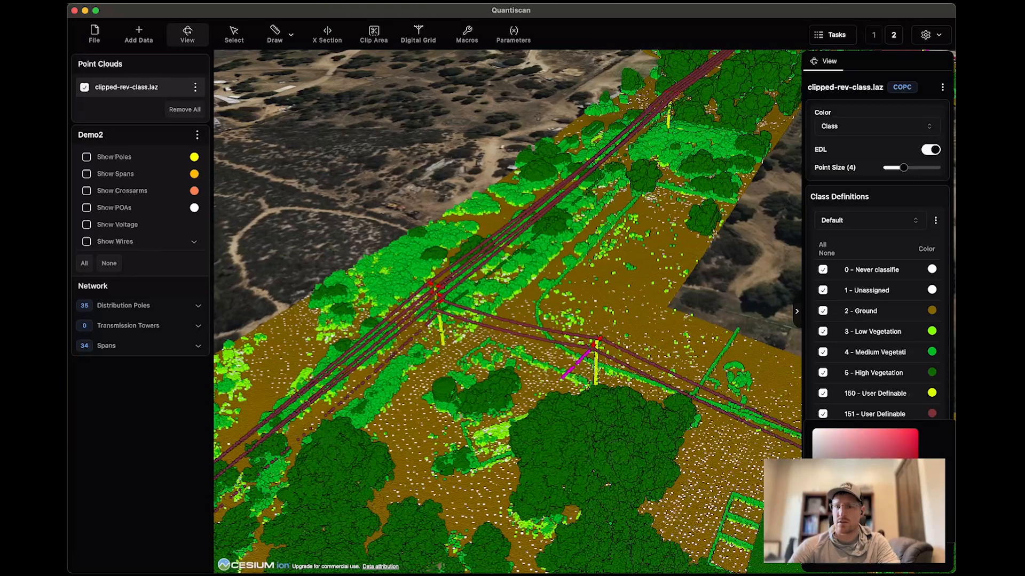
left_click_drag(902, 457, 950, 457)
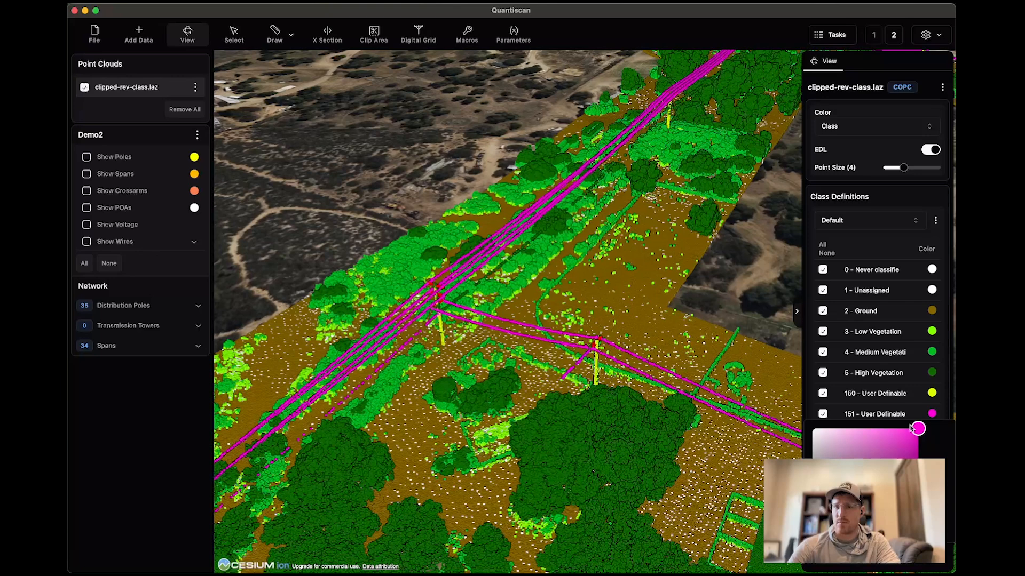
left_click(933, 414)
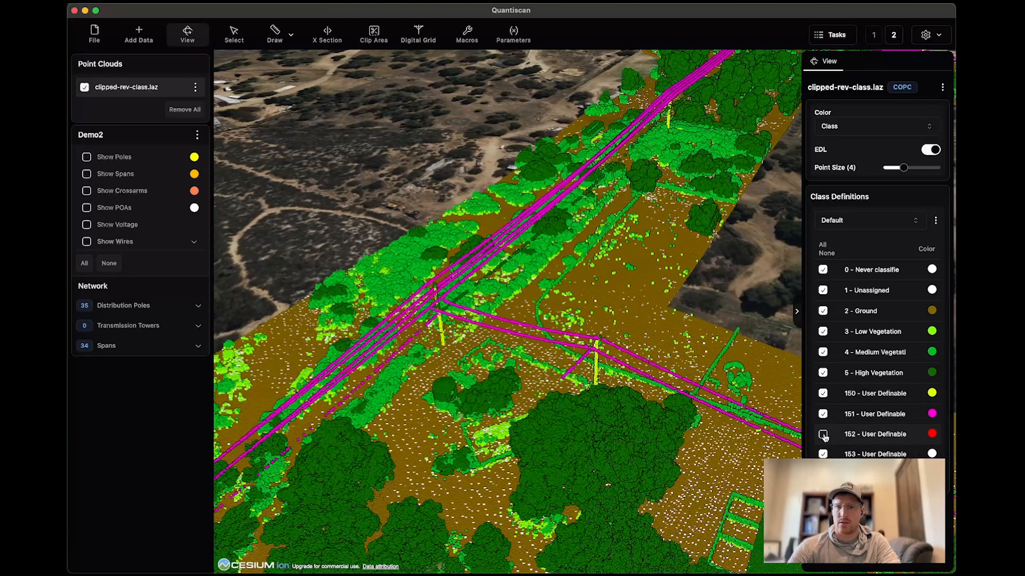
Recolour class 152, the crossarms, orange.
left_click(931, 435)
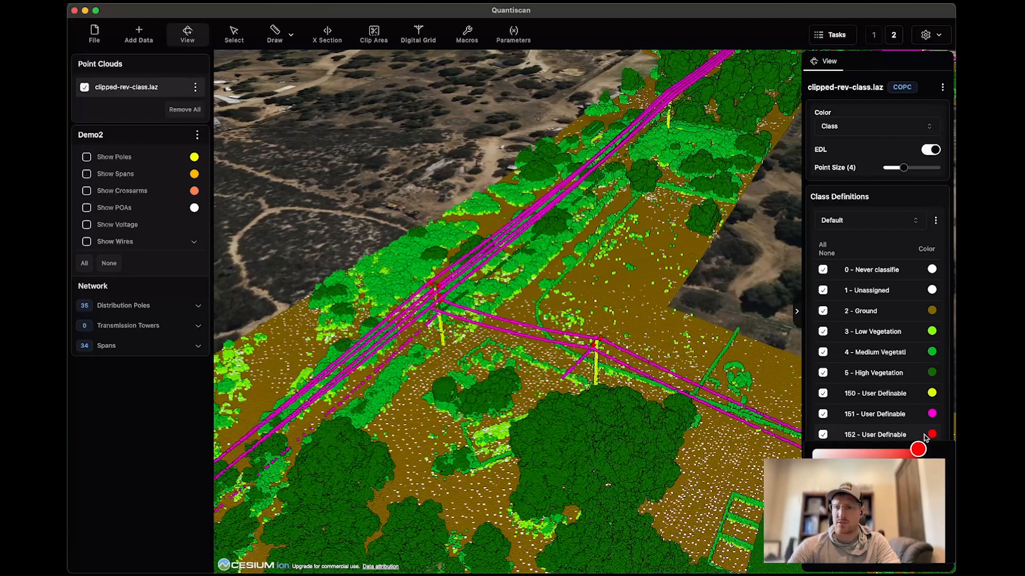
mouse_move(813, 550)
left_mouse_down()
mouse_move(836, 550)
mouse_move(822, 549)
left_mouse_up()
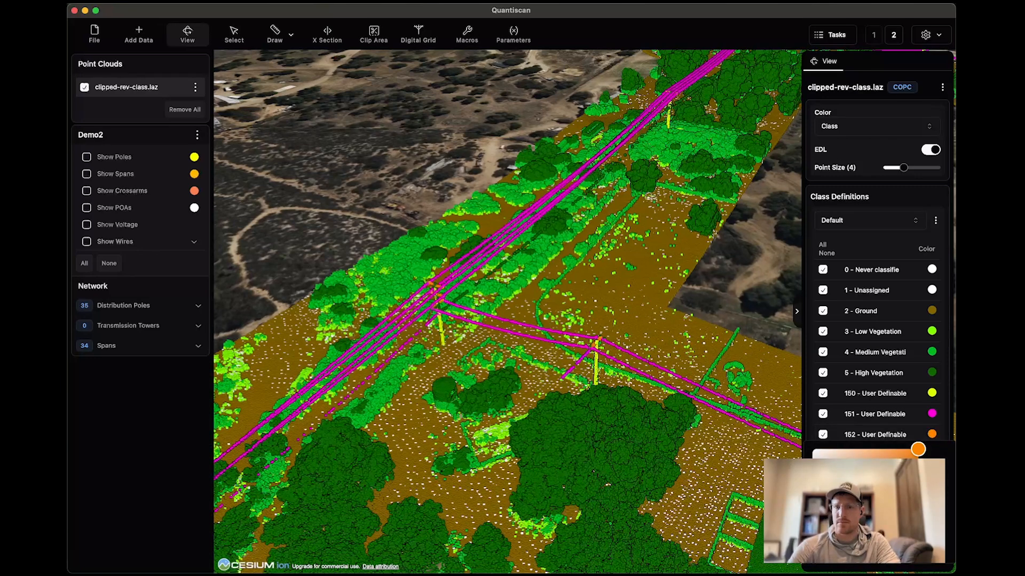
left_click(933, 437)
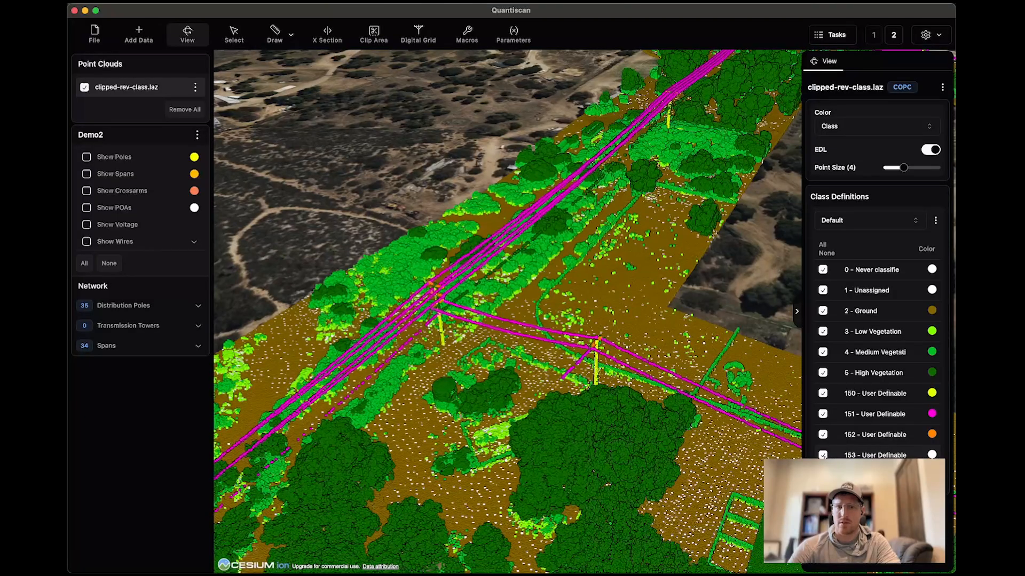
Recolour class 153 cyan, checking it on the service wire at the side pole among the trees.
scroll(604, 340, "down", 5)
scroll(604, 340, "down", 2)
left_click_drag(604, 340, 636, 249)
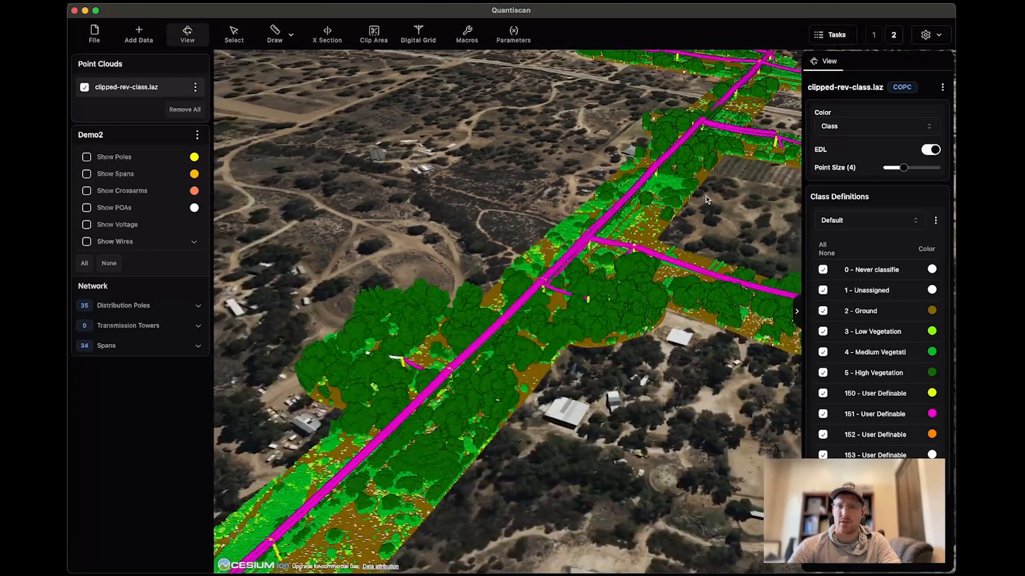
left_click_drag(504, 371, 543, 323)
scroll(544, 323, "up", 6)
middle_click_drag(544, 324, 359, 338)
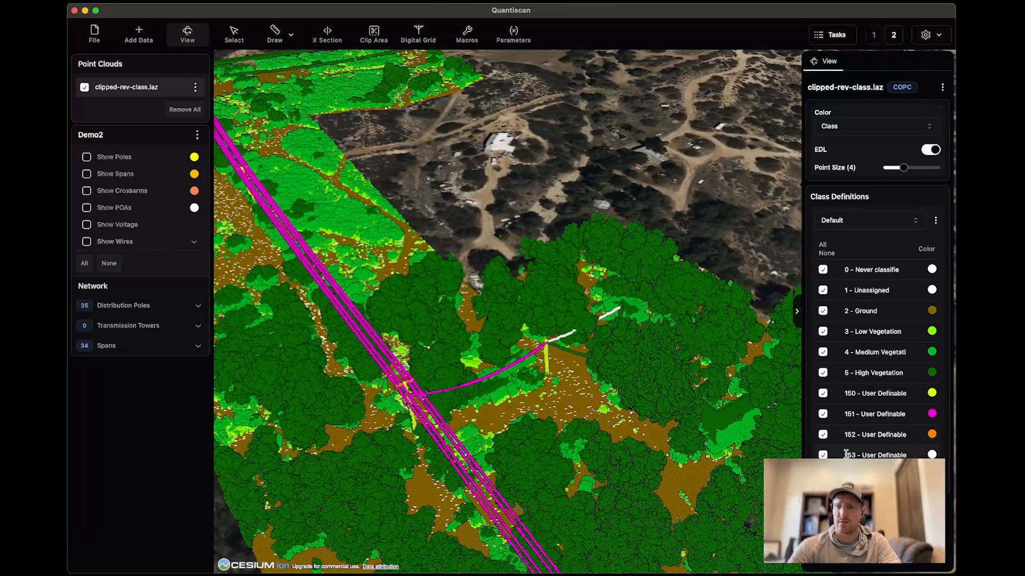
left_click(932, 455)
mouse_move(877, 434)
left_mouse_down()
mouse_move(888, 432)
mouse_move(865, 432)
left_mouse_up()
left_click_drag(888, 338, 924, 340)
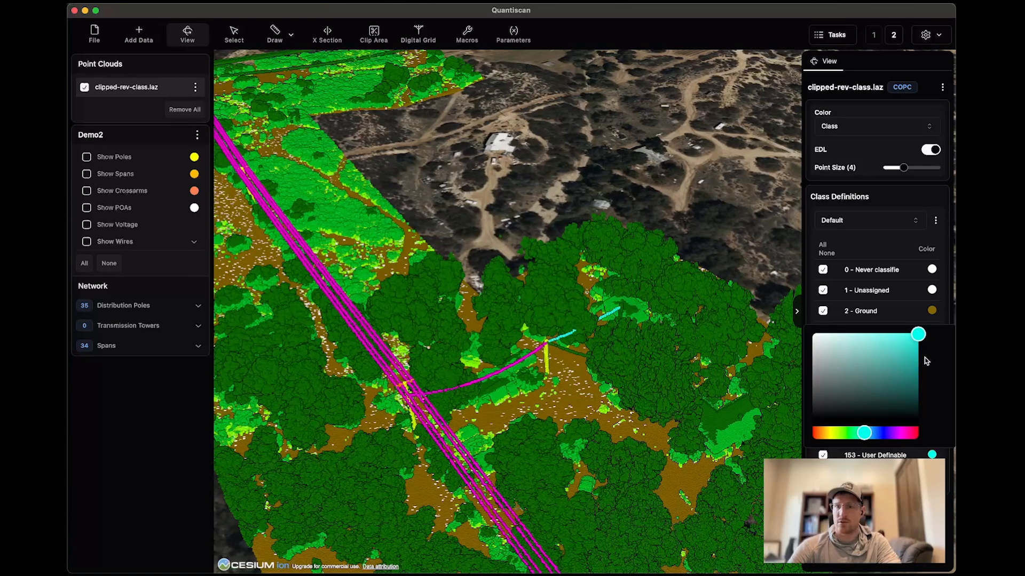
Finish the class 153 colour choice and inspect the classified poles, guy wire, conductors and service wire along the corridor.
left_click(921, 339)
left_click(848, 475)
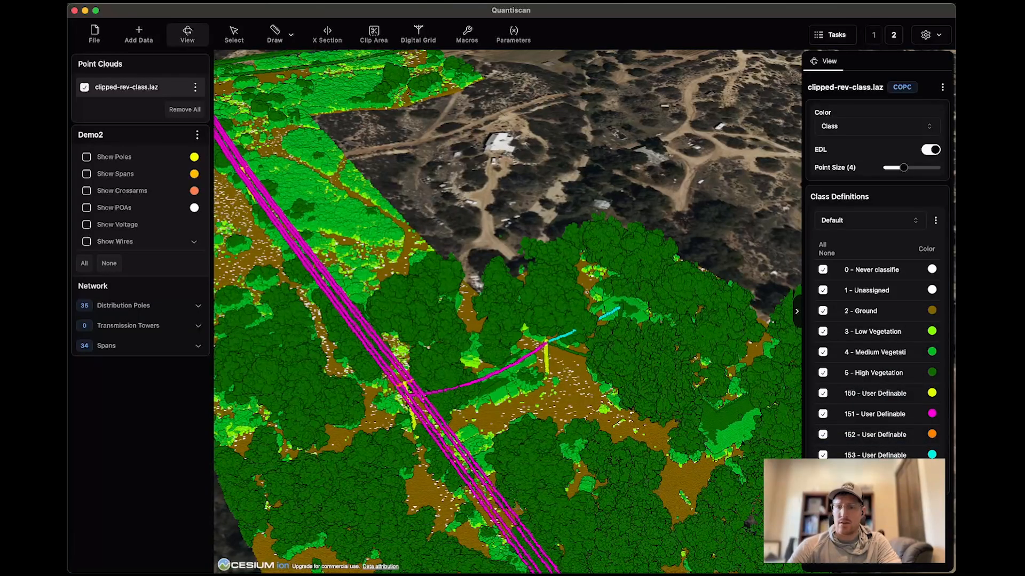
scroll(559, 438, "up", 8)
left_click_drag(453, 430, 545, 429)
middle_click_drag(475, 421, 528, 425)
scroll(529, 425, "down", 10)
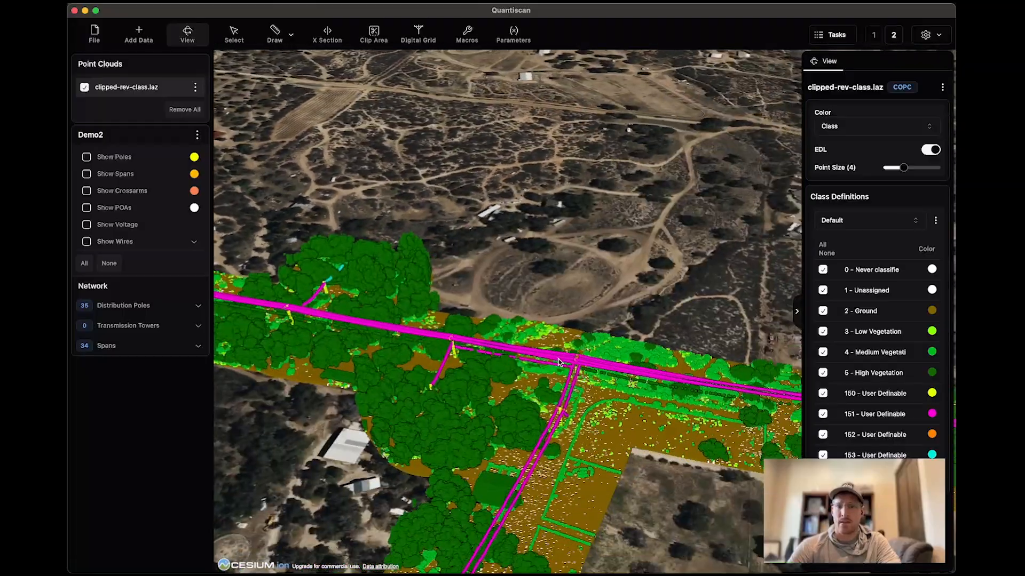
left_click_drag(559, 363, 277, 301)
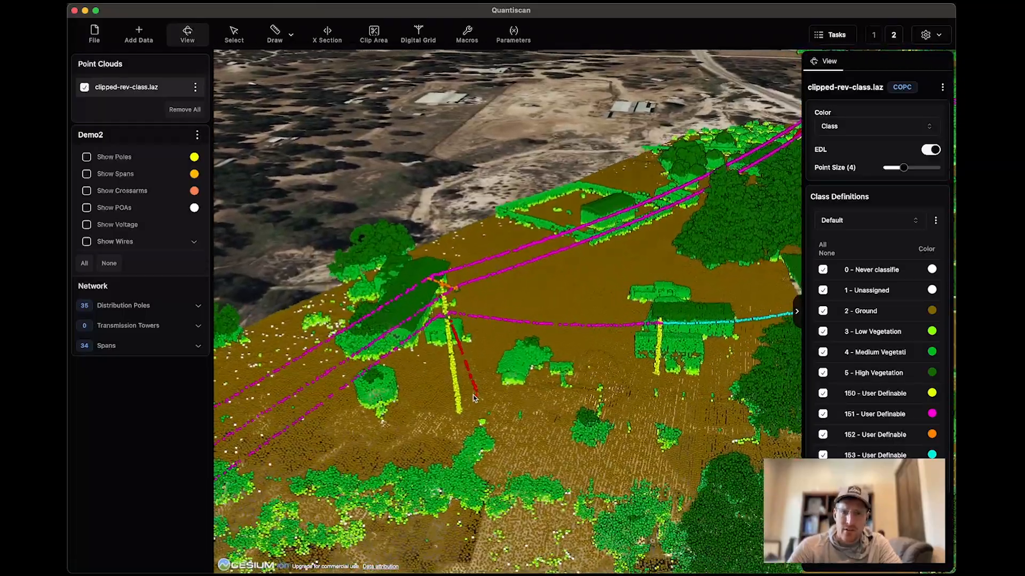
scroll(474, 399, "up", 1)
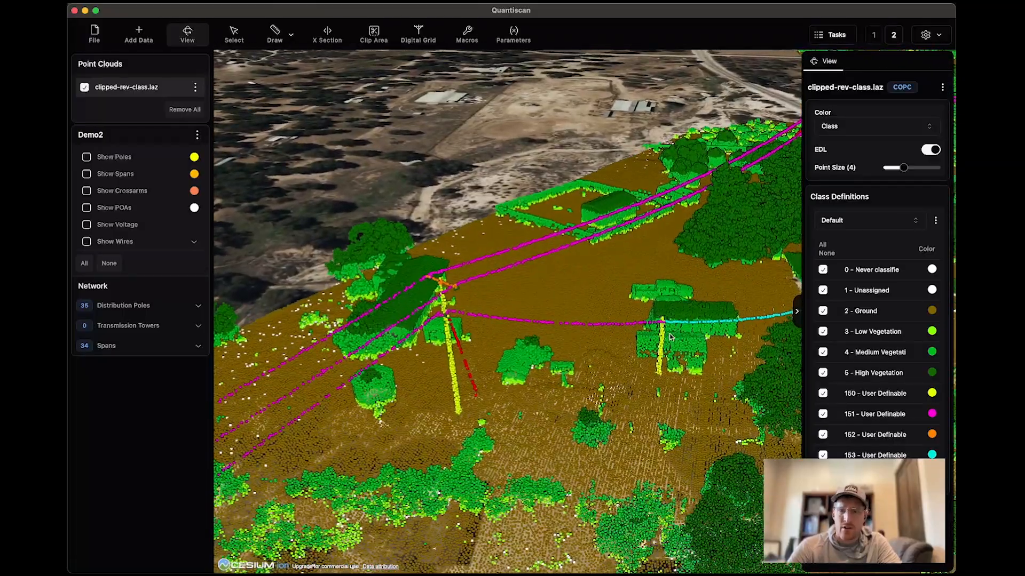
left_click_drag(674, 338, 625, 325)
middle_click_drag(625, 324, 653, 324)
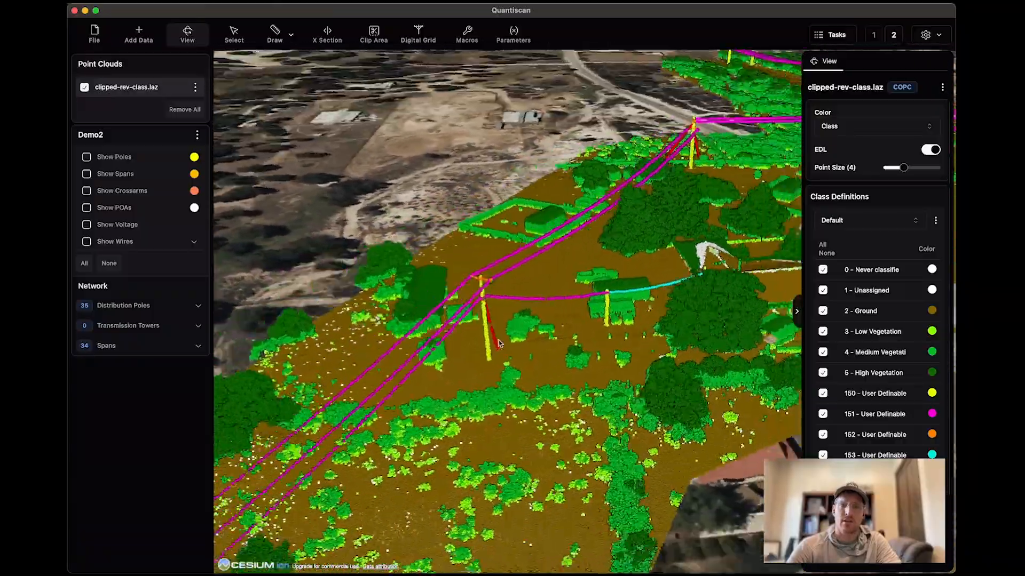
Examine how the classified poles and wires look across the whole network, from the service drop out to the line ends.
scroll(498, 342, "down", 5)
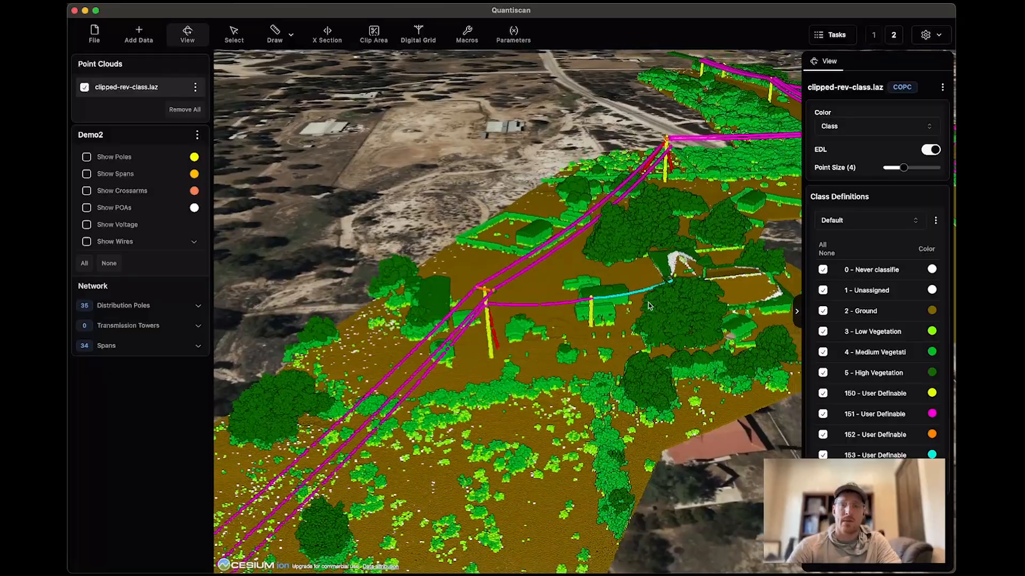
middle_click_drag(649, 306, 704, 324)
left_click_drag(625, 380, 571, 174)
middle_click_drag(614, 352, 480, 283)
left_click_drag(419, 421, 621, 299)
left_click_drag(334, 478, 566, 361)
left_click_drag(416, 462, 494, 428)
mouse_move(494, 427)
middle_mouse_down()
mouse_move(483, 387)
mouse_move(400, 422)
mouse_move(507, 418)
middle_mouse_up()
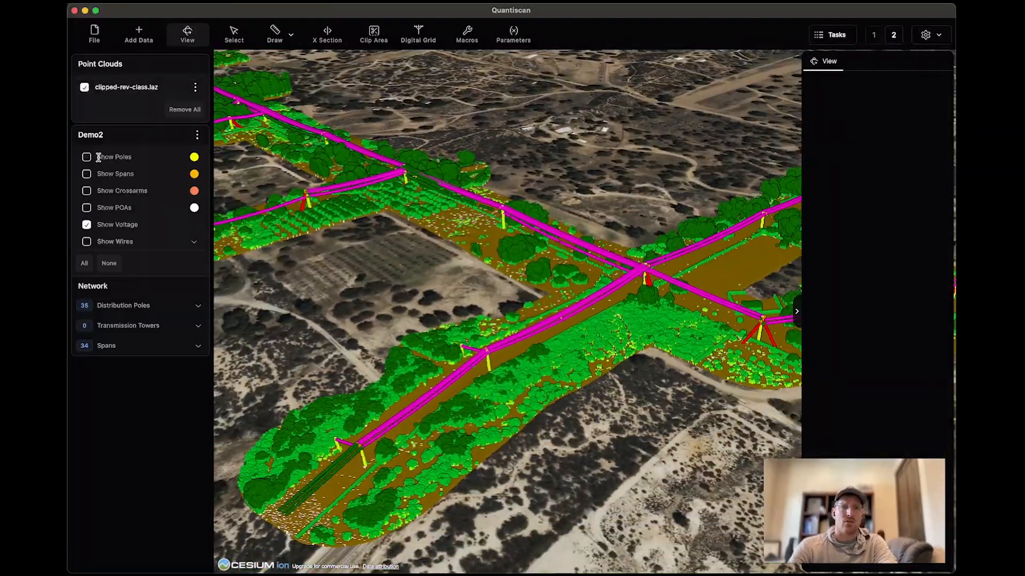
Turn on all of the Demo2 network features together over the classified point cloud.
left_click(85, 264)
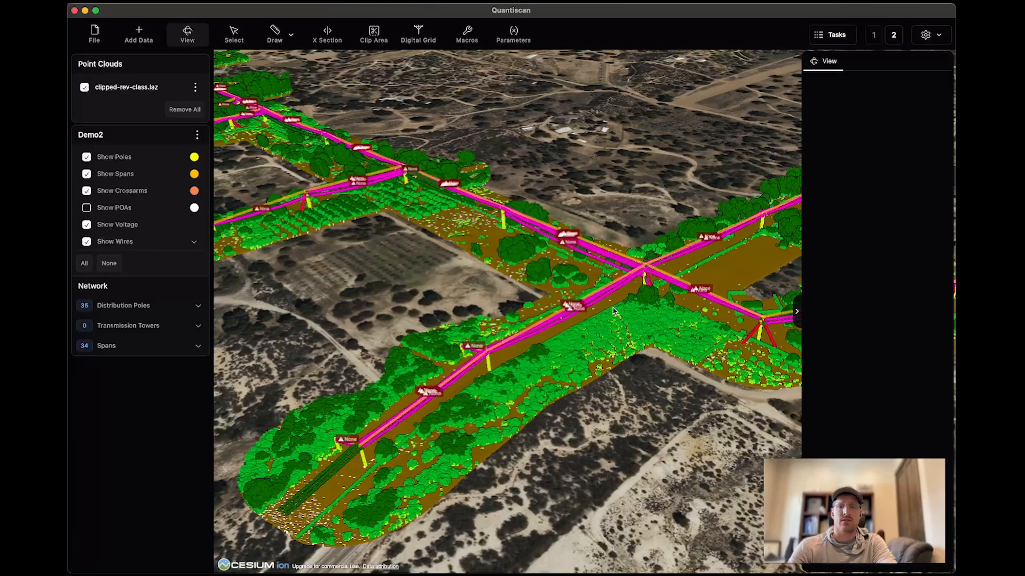
scroll(613, 353, "down", 3)
left_click_drag(614, 352, 560, 354)
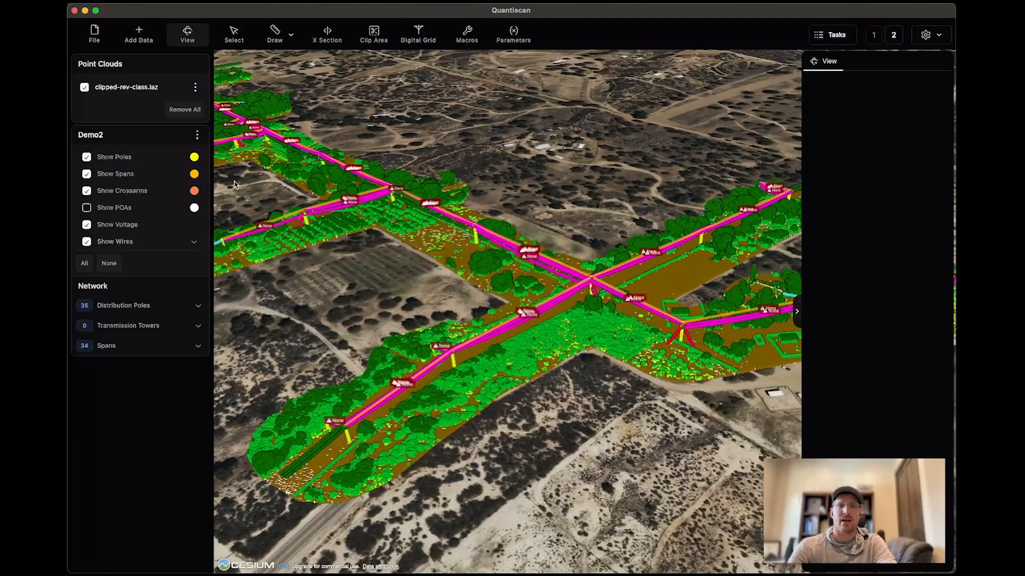
Colour clipped-rev-class.laz by Elevation and hide the Demo2 voltage labels.
left_click(128, 89)
left_click(857, 133)
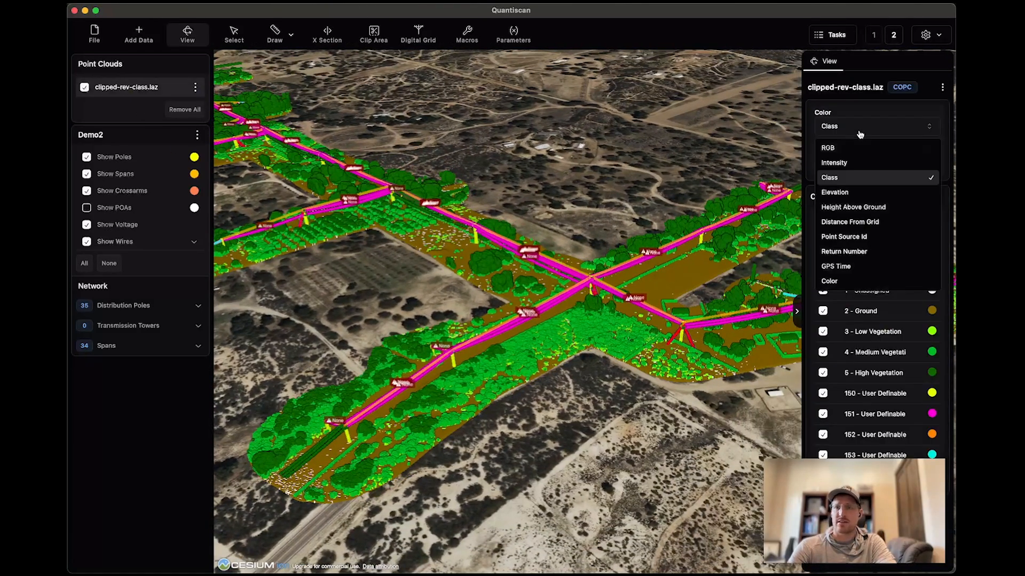
left_click(857, 188)
middle_click_drag(557, 371, 569, 350)
left_click_drag(518, 356, 575, 402)
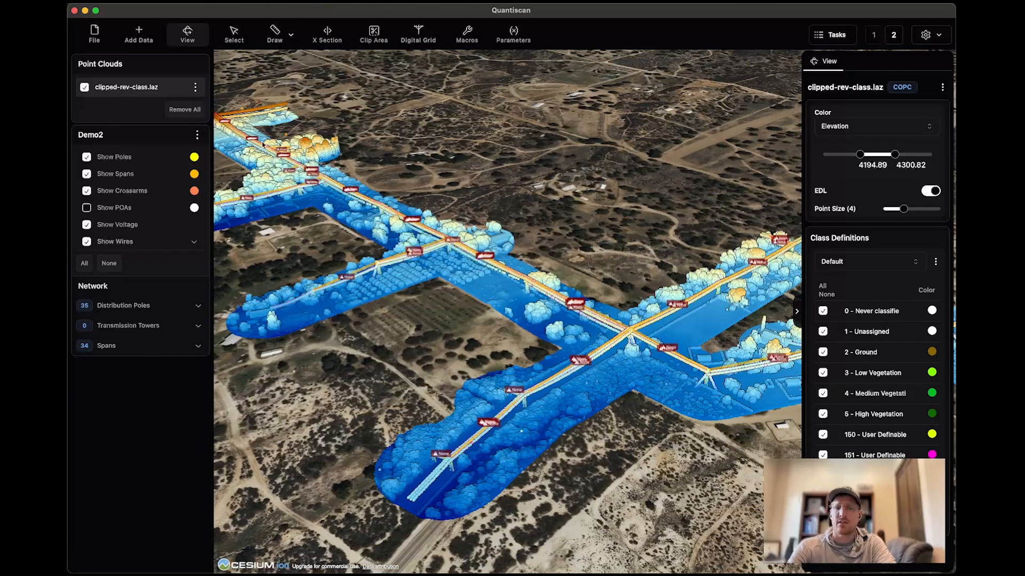
left_click(87, 224)
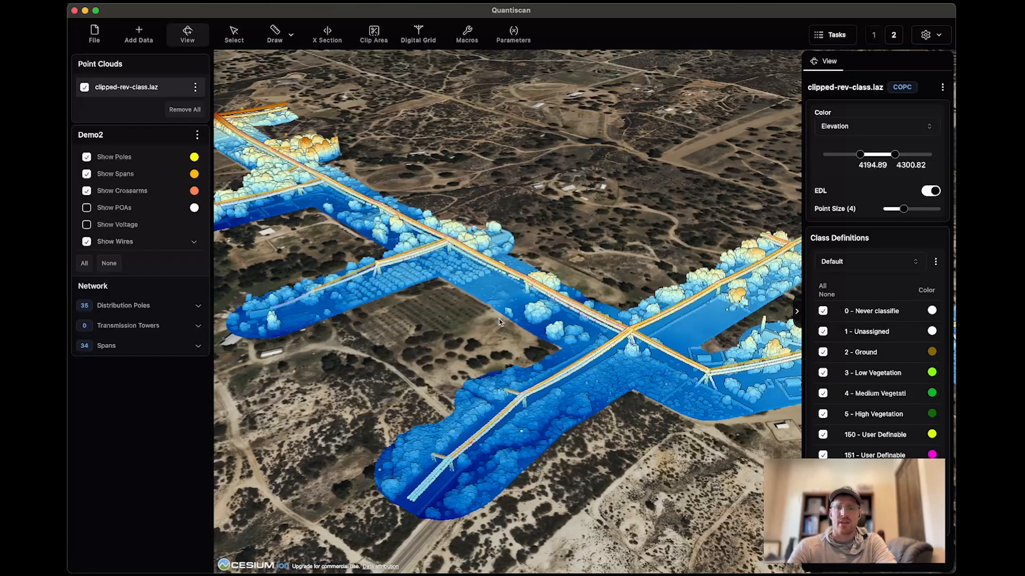
middle_click_drag(498, 319, 464, 321)
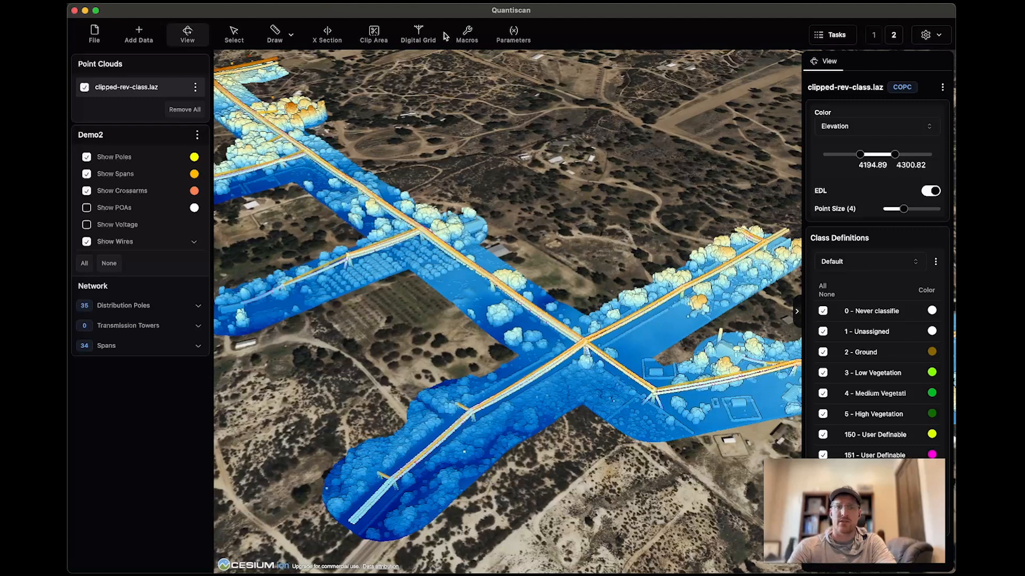
Create a vector alignment from all spans in the Demo2 Digital Grid project.
left_click(420, 34)
left_click(429, 100)
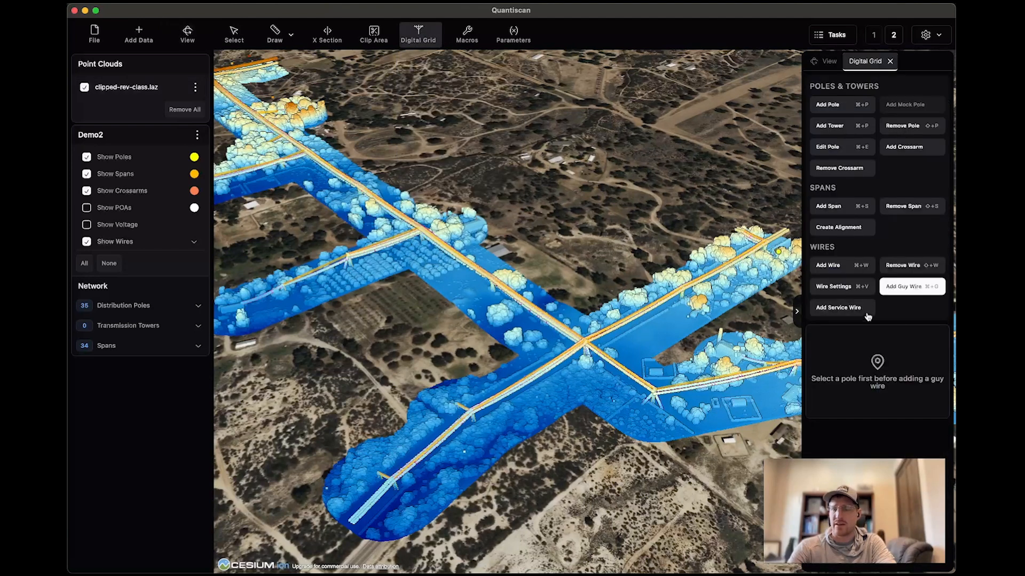
left_click(852, 233)
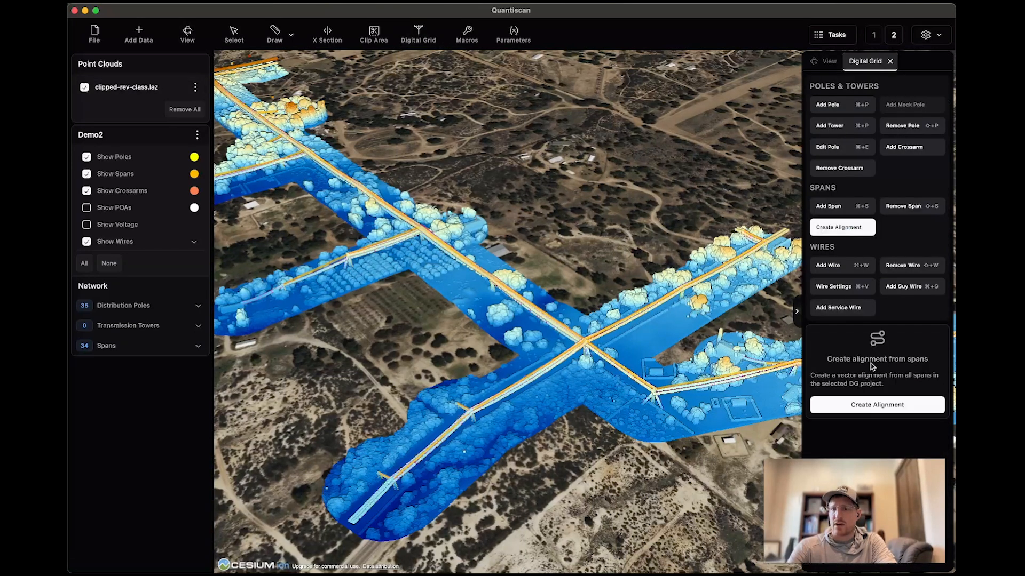
left_click(874, 404)
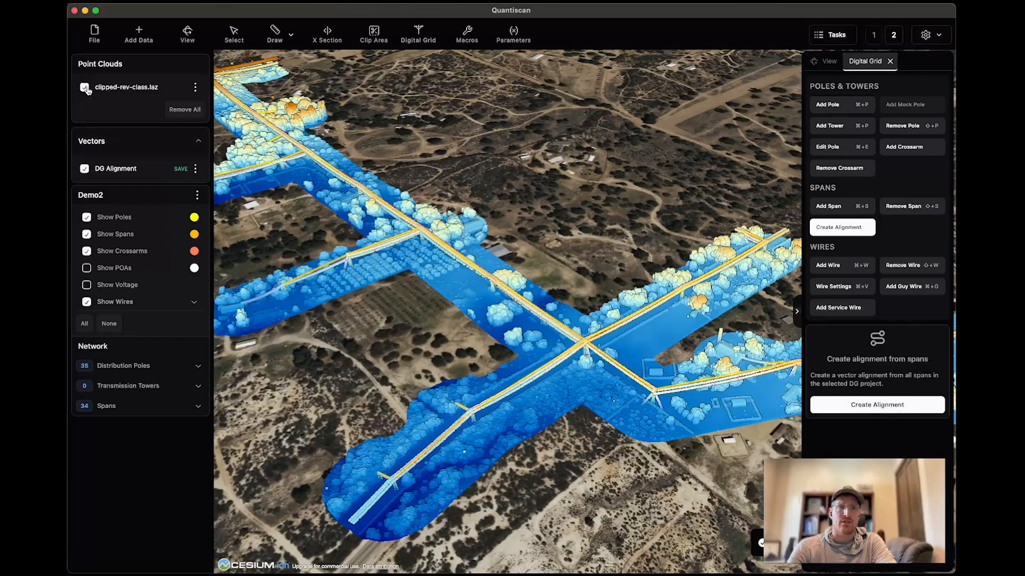
Hide the point cloud and all Demo2 features, and inspect the DG Alignment vector on its own.
left_click(85, 88)
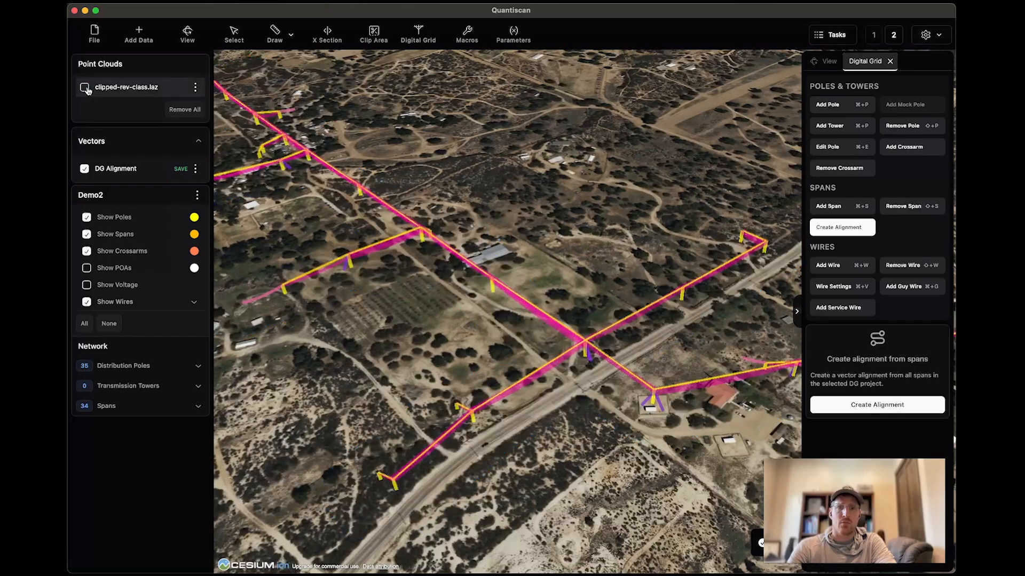
left_click(109, 324)
scroll(565, 293, "down", 3)
scroll(564, 288, "down", 5)
middle_click_drag(563, 289, 449, 305)
scroll(565, 285, "up", 5)
scroll(564, 289, "down", 5)
middle_click_drag(565, 288, 624, 230)
scroll(573, 280, "up", 6)
middle_click_drag(572, 279, 555, 357)
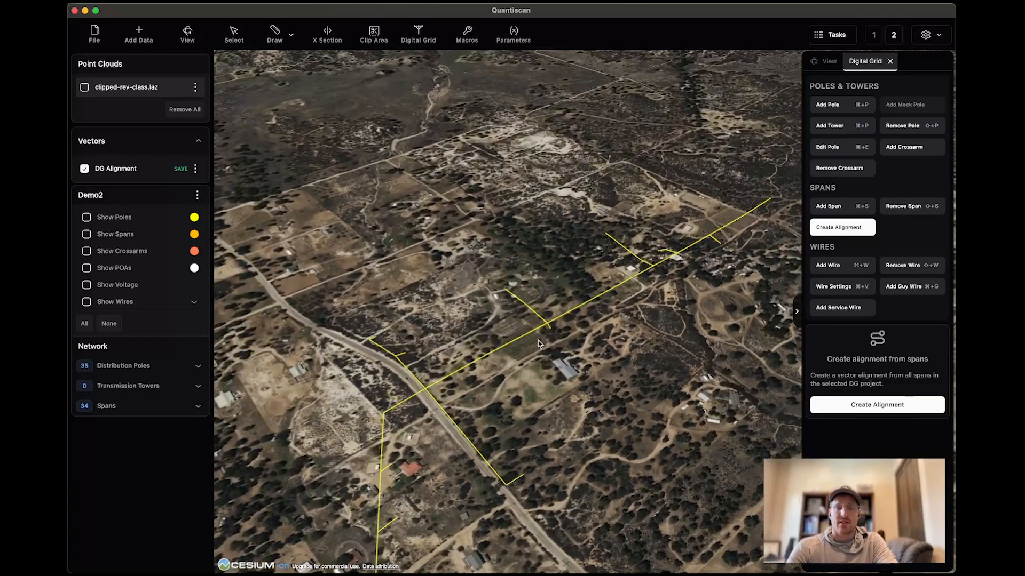
Save the alignment vector as DG Alignment.geojson in the demo folder.
left_click(181, 170)
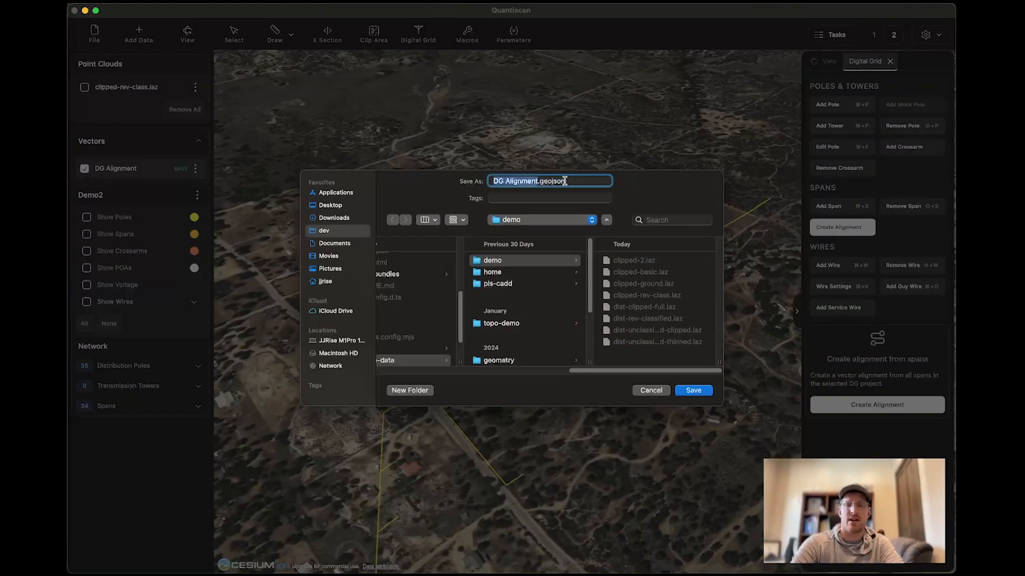
key("Return")
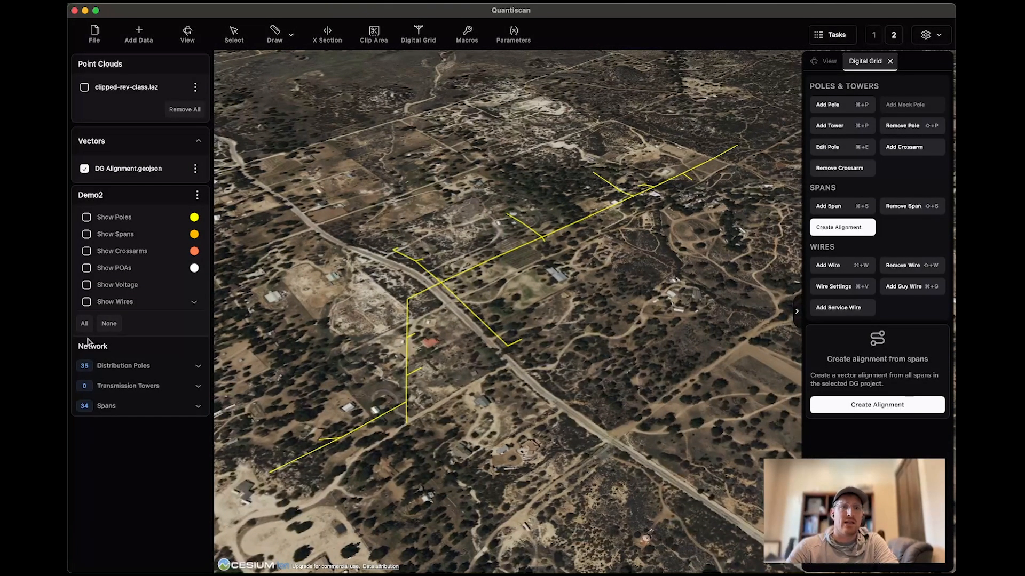
Show all the Demo2 features again and export the network in DXF format to the demo folder.
left_click(85, 324)
left_click(418, 35)
mouse_move(454, 136)
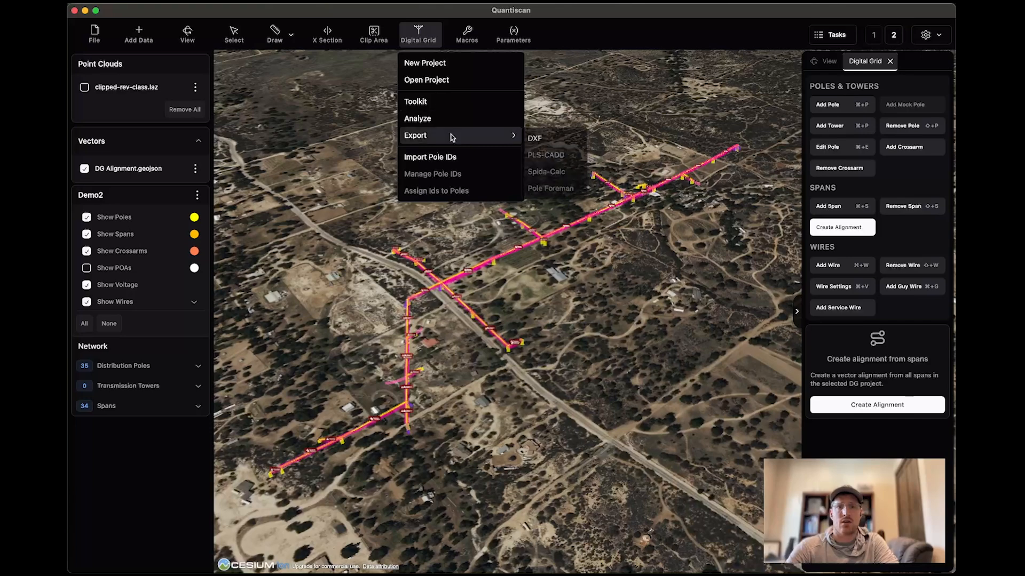
left_click(548, 138)
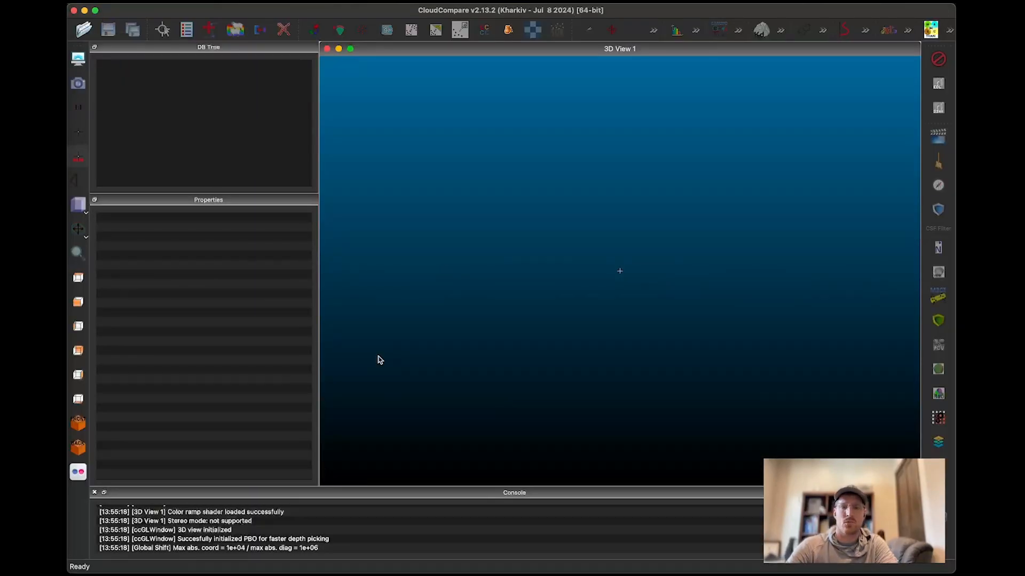
Load the six exported DXF files, from demo_serviceWires.dxf to demo_poles.dxf, into CloudCompare.
left_click(83, 29)
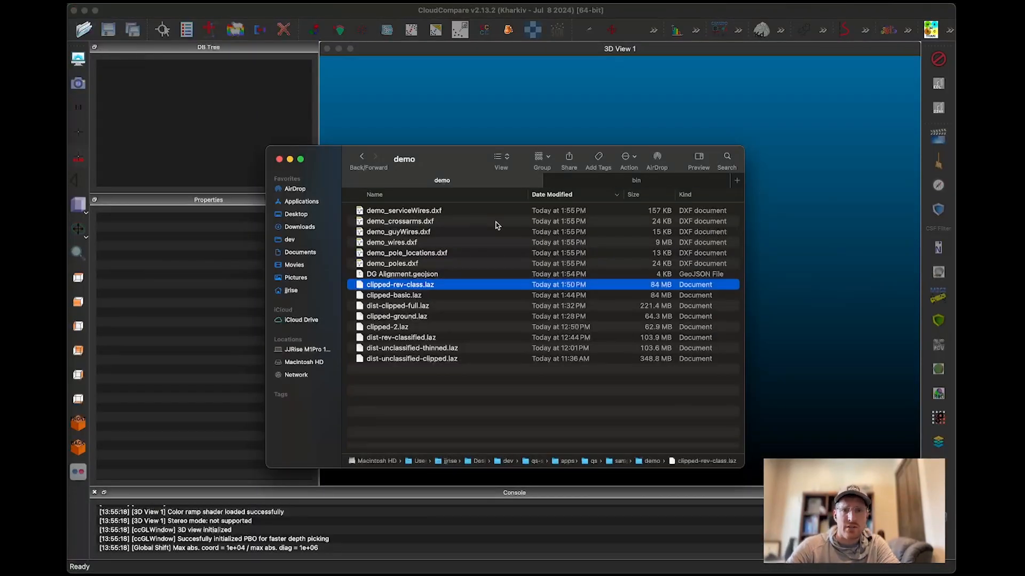
left_click(427, 264)
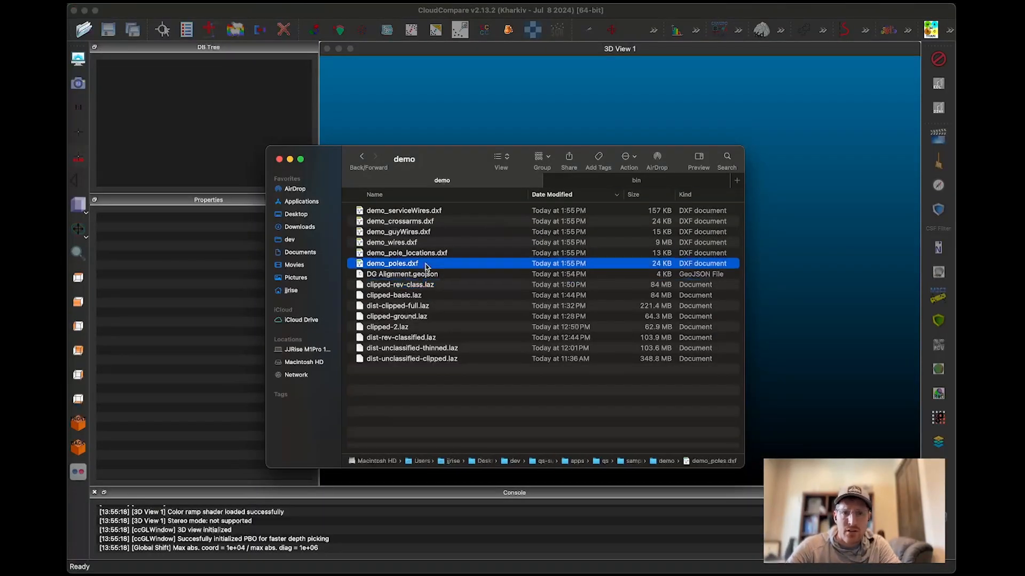
left_click(436, 226, "shift")
left_click(434, 210, "shift")
left_click_drag(433, 233, 523, 98)
left_click(619, 385)
Inspect the imported pole, crossarm, guy wire and conductor polylines in the CloudCompare 3D view.
scroll(588, 331, "up", 5)
left_click_drag(583, 309, 644, 310)
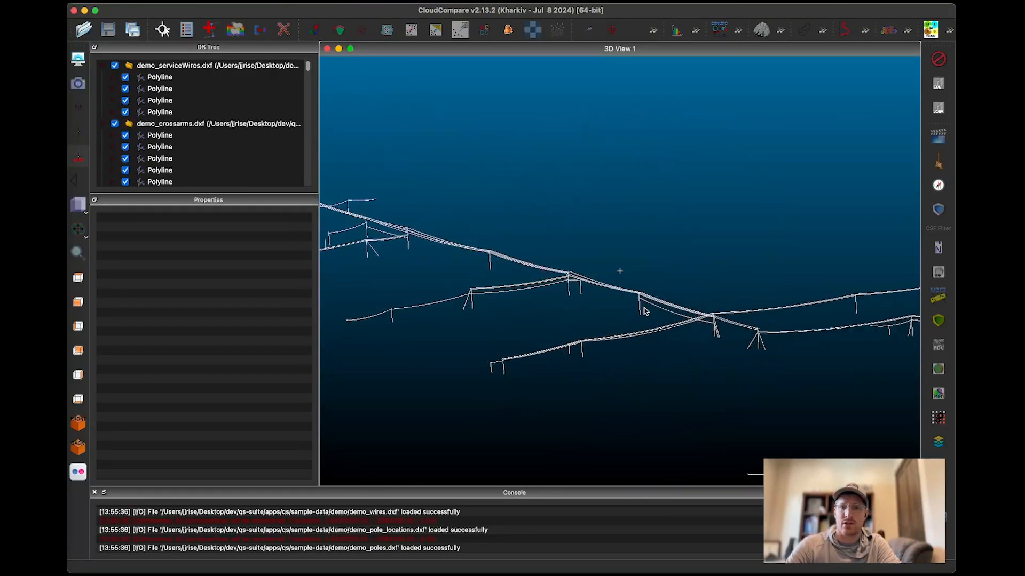
scroll(644, 310, "up", 3)
left_click_drag(555, 328, 863, 293)
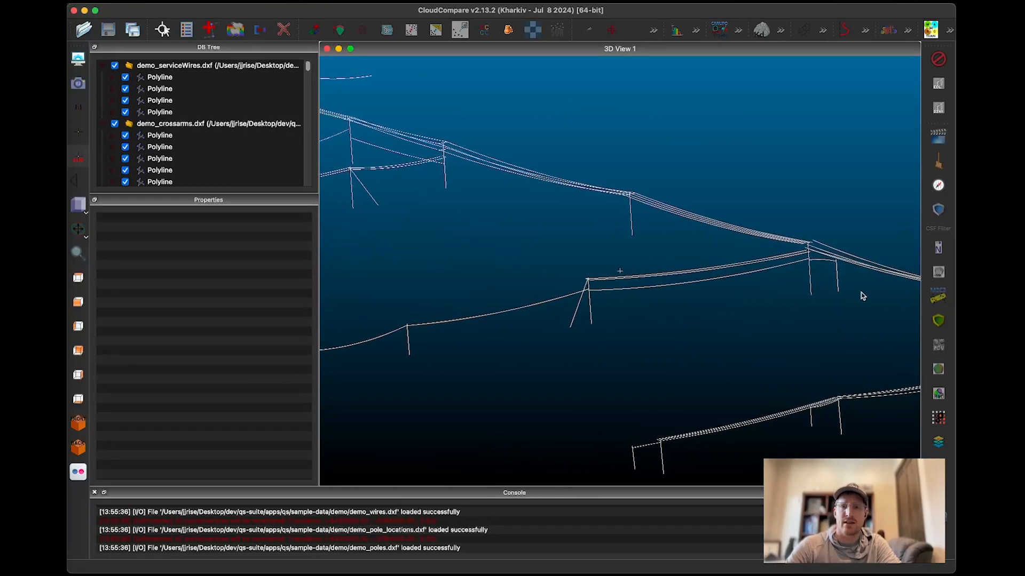
scroll(657, 279, "down", 3)
mouse_move(658, 279)
left_mouse_down()
mouse_move(611, 281)
mouse_move(659, 279)
left_mouse_up()
key("super+Tab")
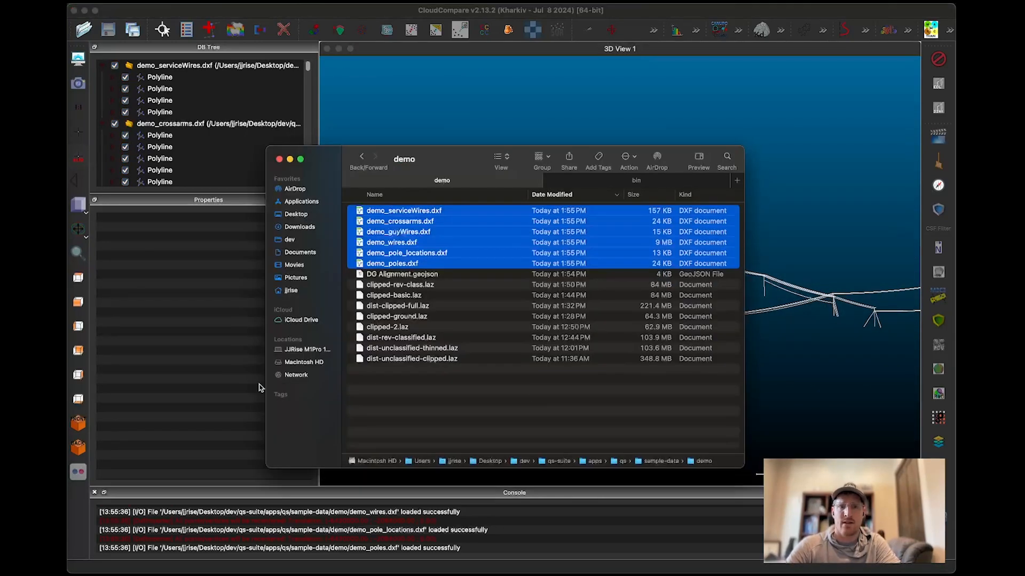
left_click(196, 385)
right_click_drag(581, 342, 517, 339)
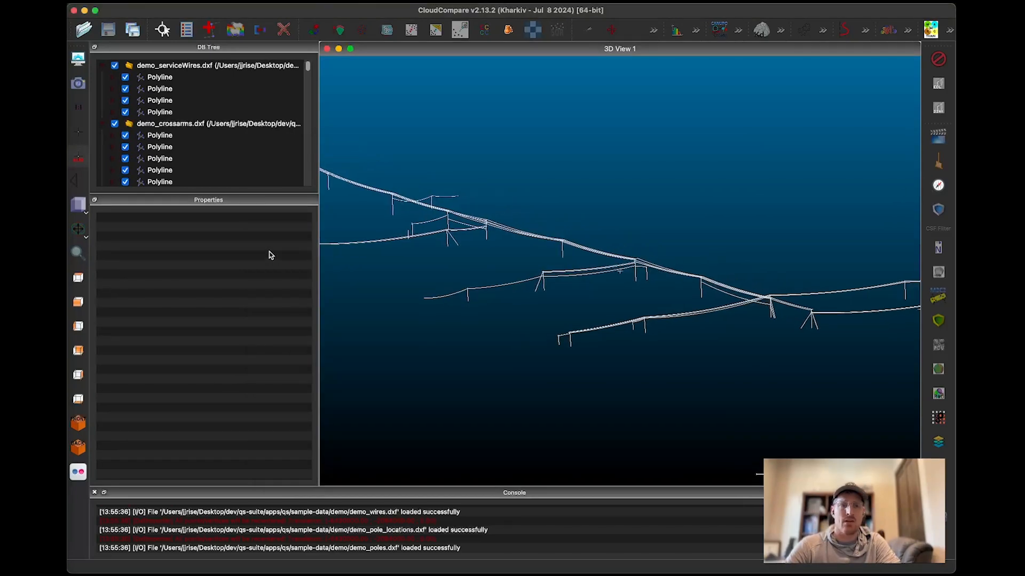
Switch to QGIS and add DG Alignment.geojson from the demo folder as a layer.
left_click(57, 426)
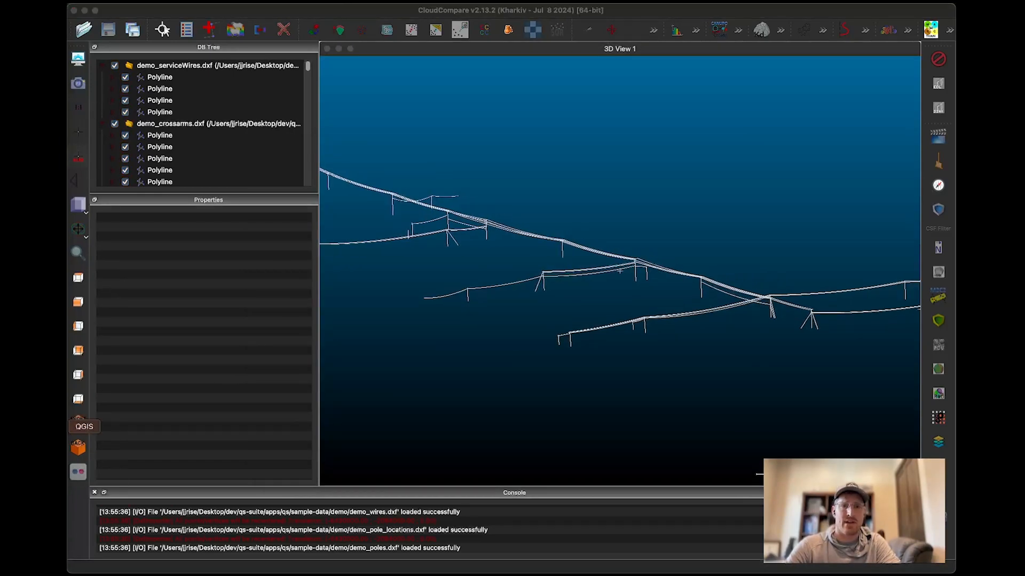
left_click(57, 26)
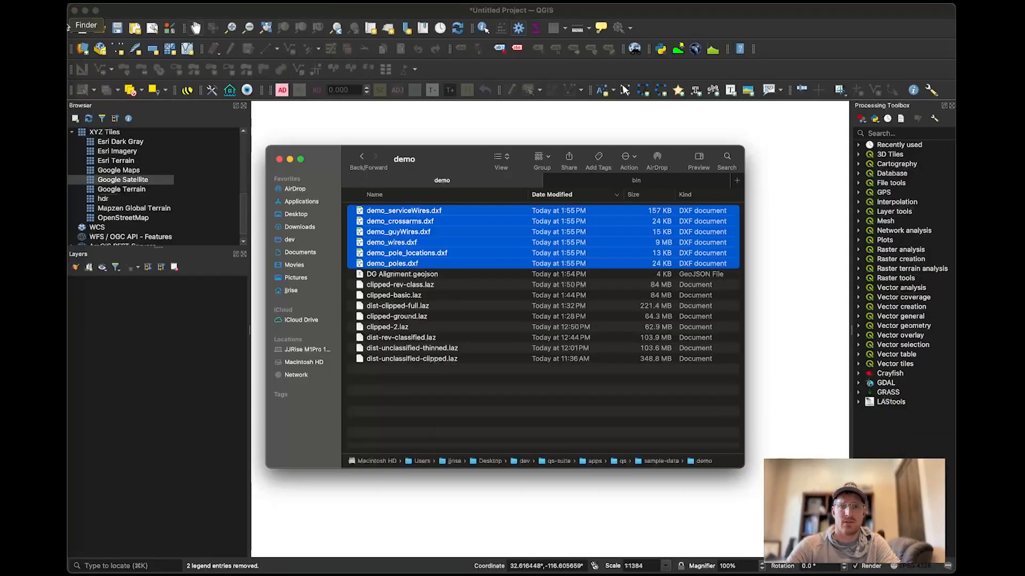
left_click_drag(430, 275, 422, 525)
left_click(211, 480)
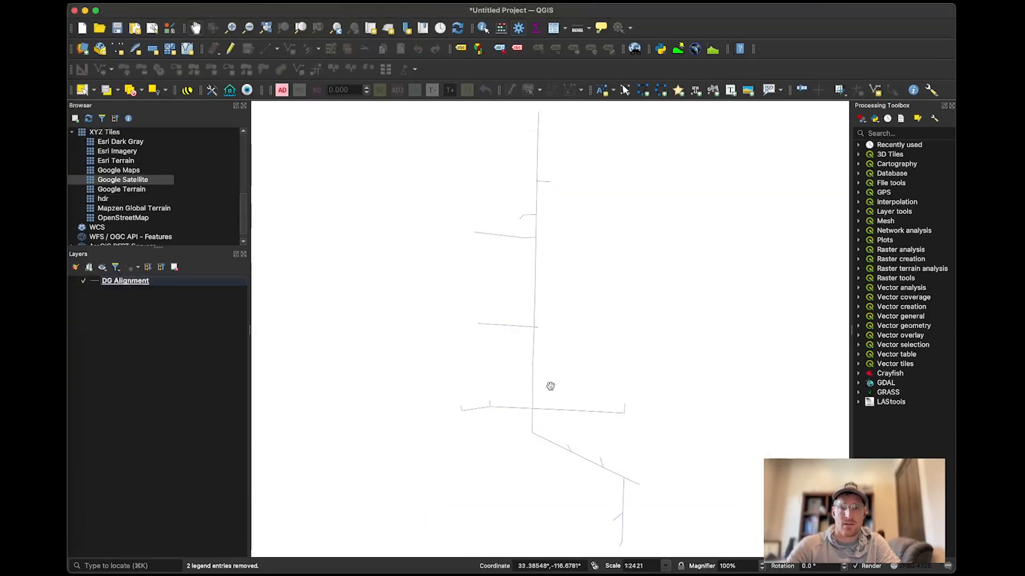
scroll(561, 390, "down", 2)
scroll(562, 390, "up", 2)
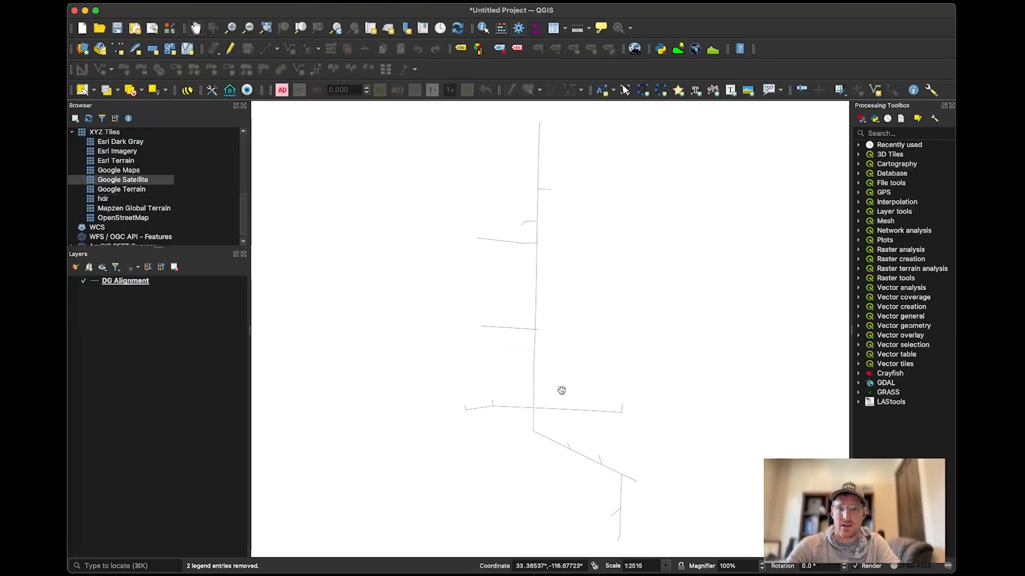
scroll(562, 391, "down", 1)
Add the entities layer of demo_pole_locations.dxf from the demo folder to the QGIS project.
left_click(56, 26)
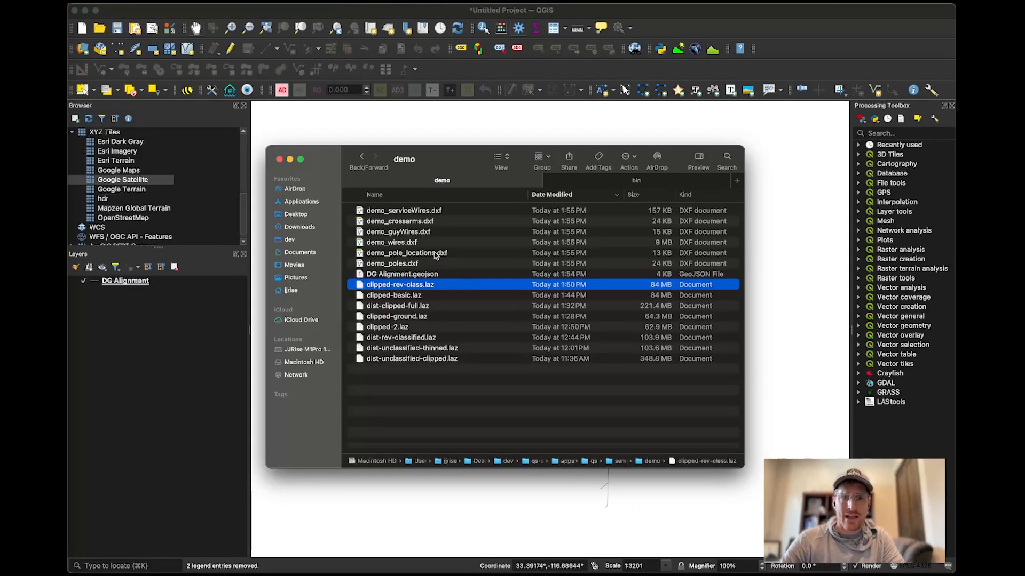
left_click(447, 254)
left_click_drag(447, 254, 386, 487)
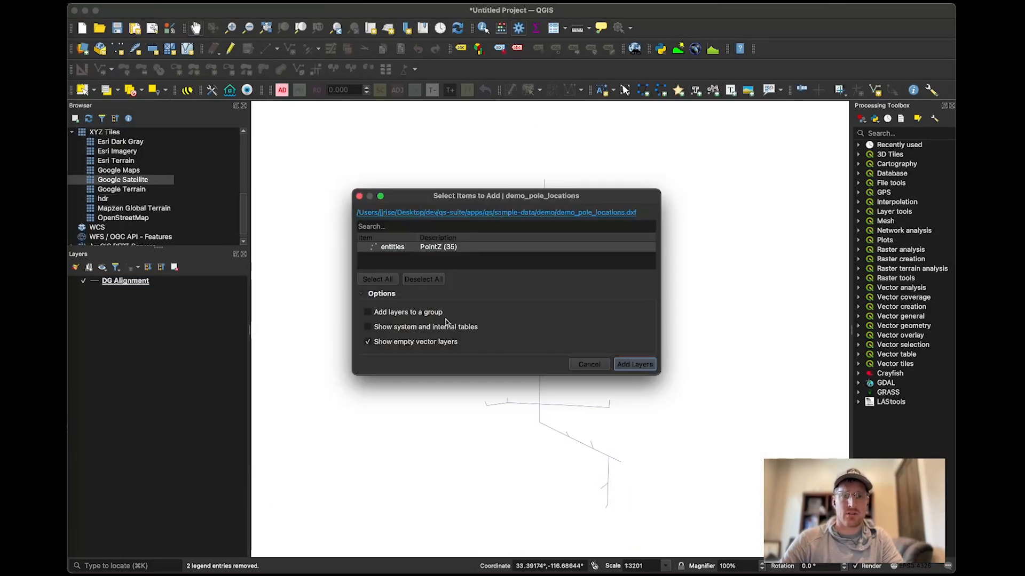
scroll(549, 350, "down", 2)
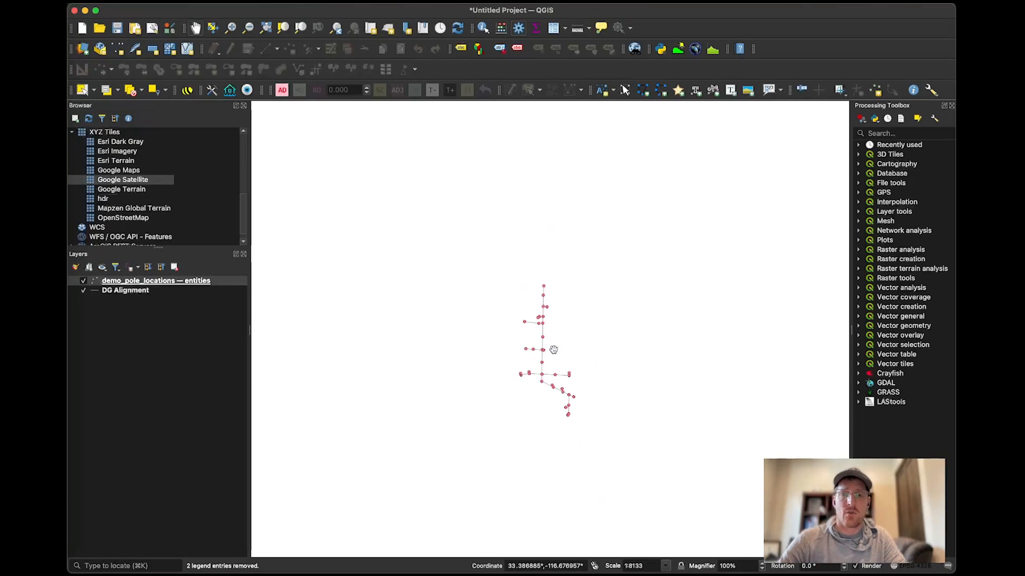
Check the pole points against the alignment, and add the Google Satellite basemap beneath both layers.
scroll(535, 350, "up", 3)
scroll(535, 350, "down", 1)
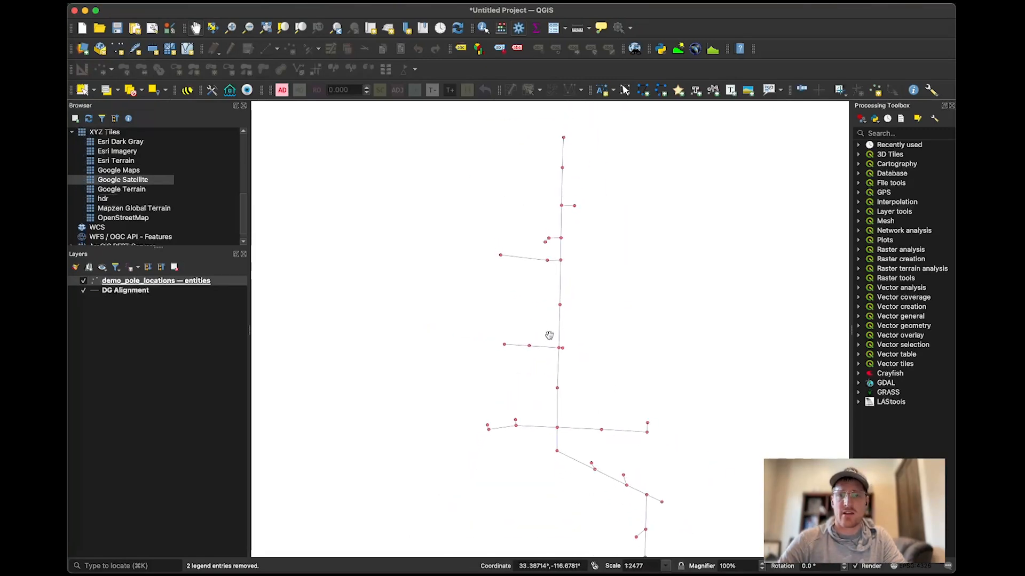
scroll(560, 376, "up", 1)
scroll(561, 375, "down", 1)
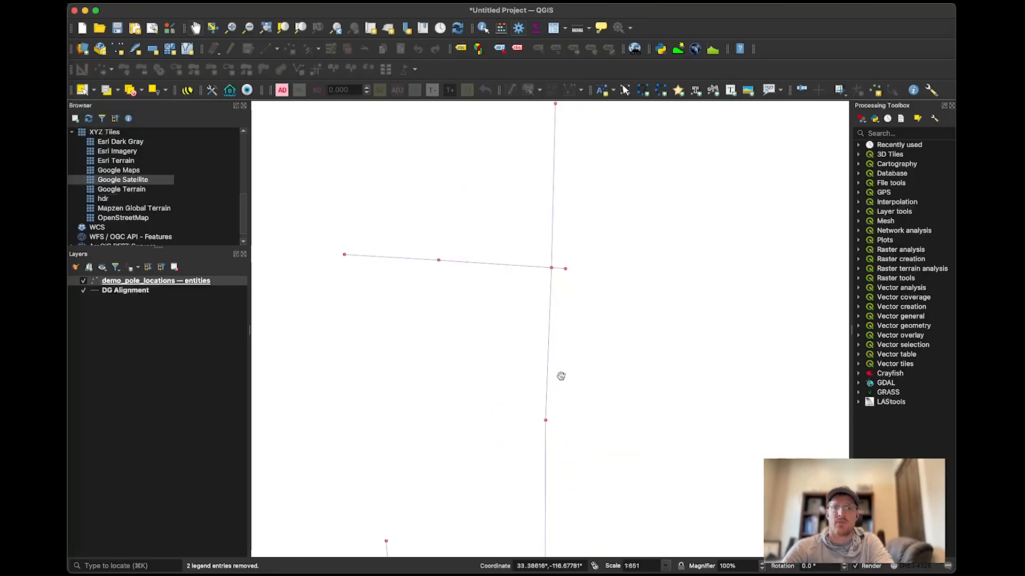
double_click(143, 181)
left_click_drag(154, 280, 144, 331)
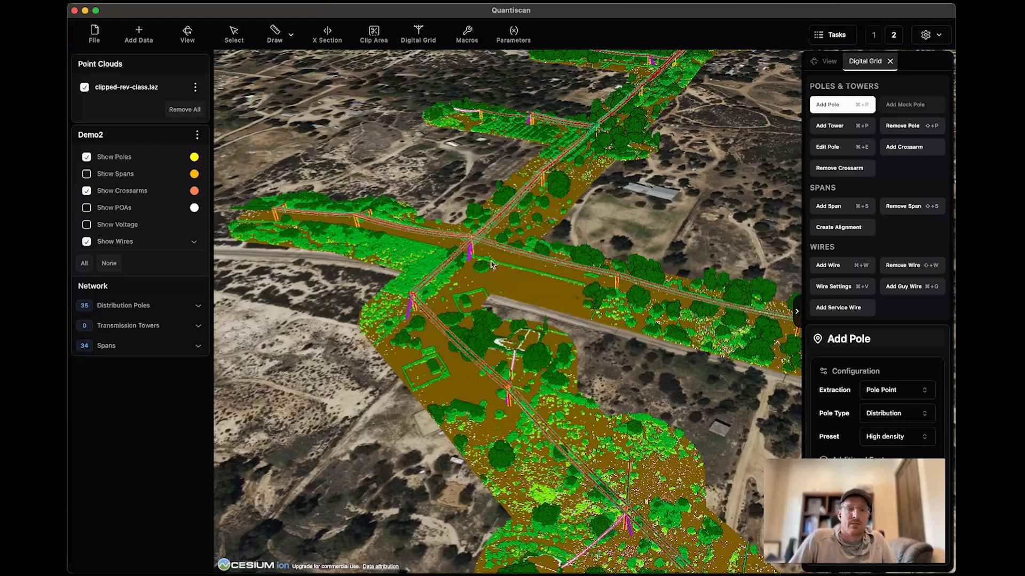
Expand the Distribution Poles list of Demo2 in Quantiscan and look through its entries.
left_click(134, 309)
scroll(143, 389, "down", 5)
scroll(143, 390, "up", 5)
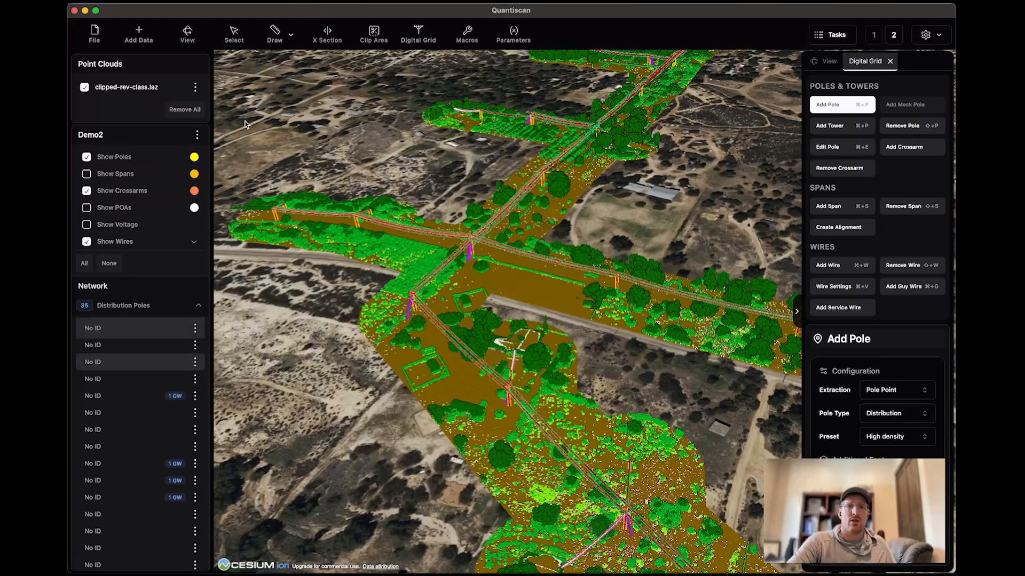